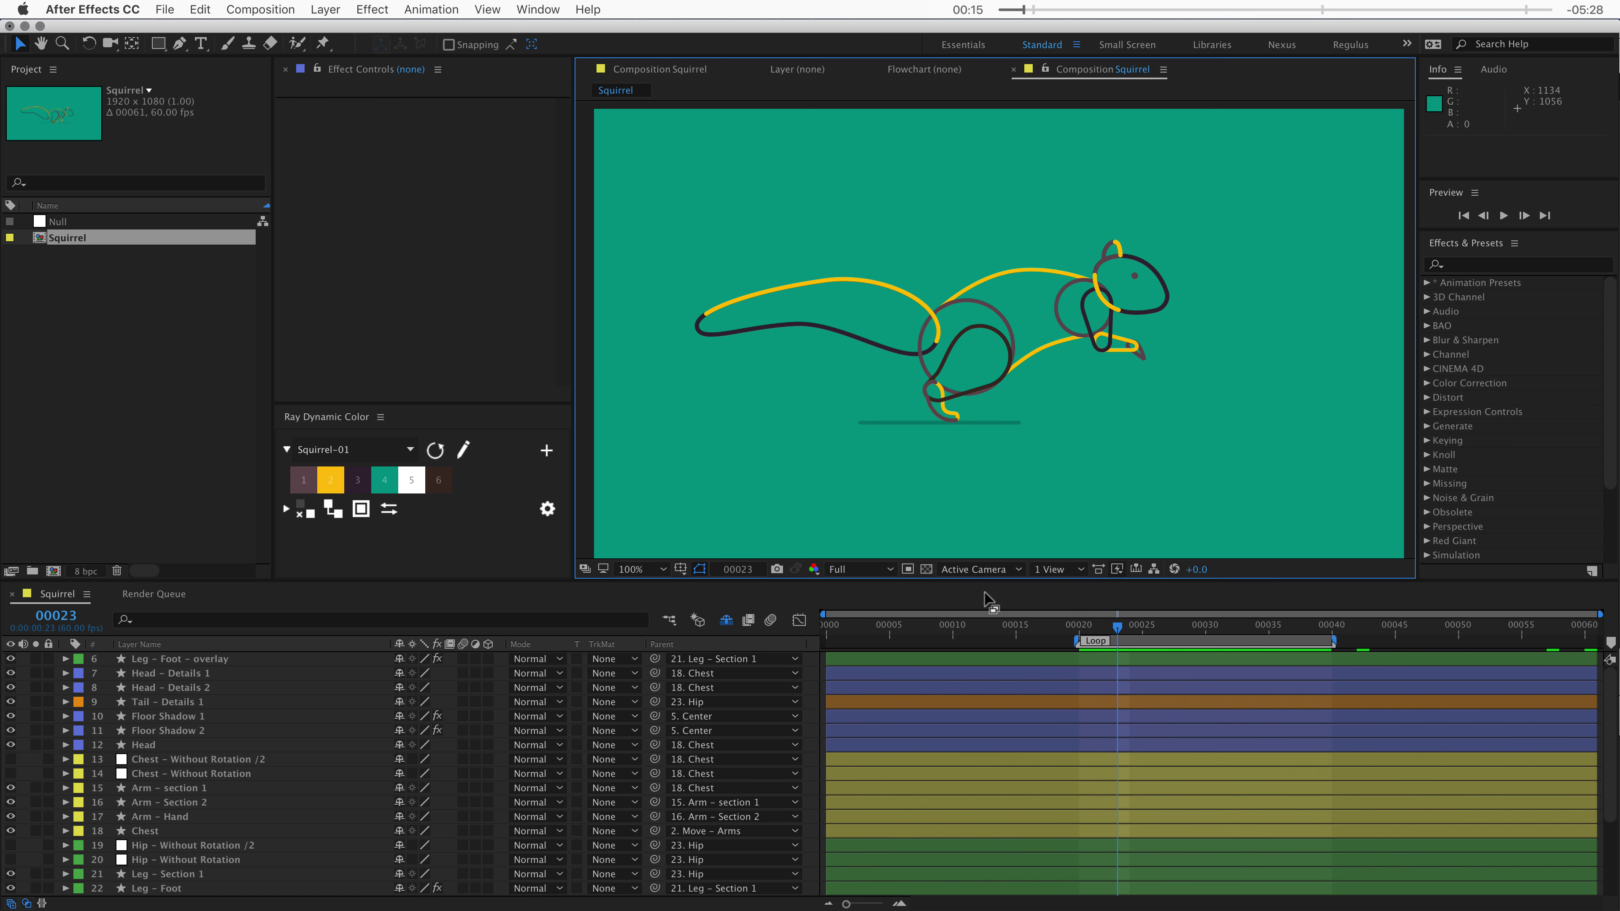
{"action": "left_click", "coordinate": [1097, 659]}
{"action": "key", "text": "Page_Down"}
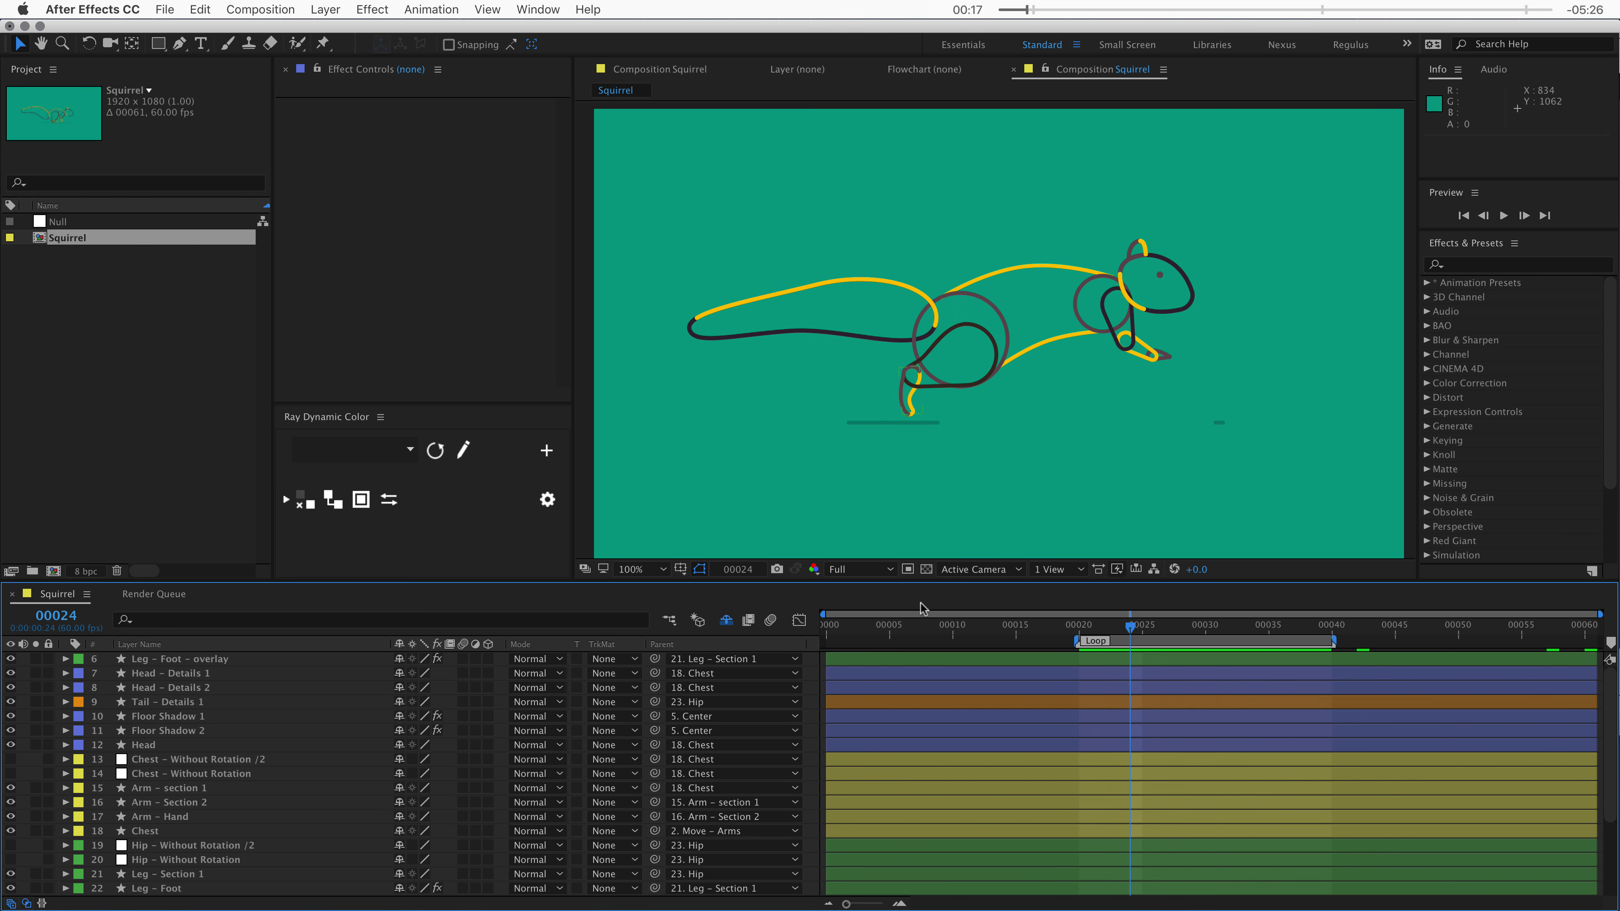
{"action": "left_click", "coordinate": [1117, 631]}
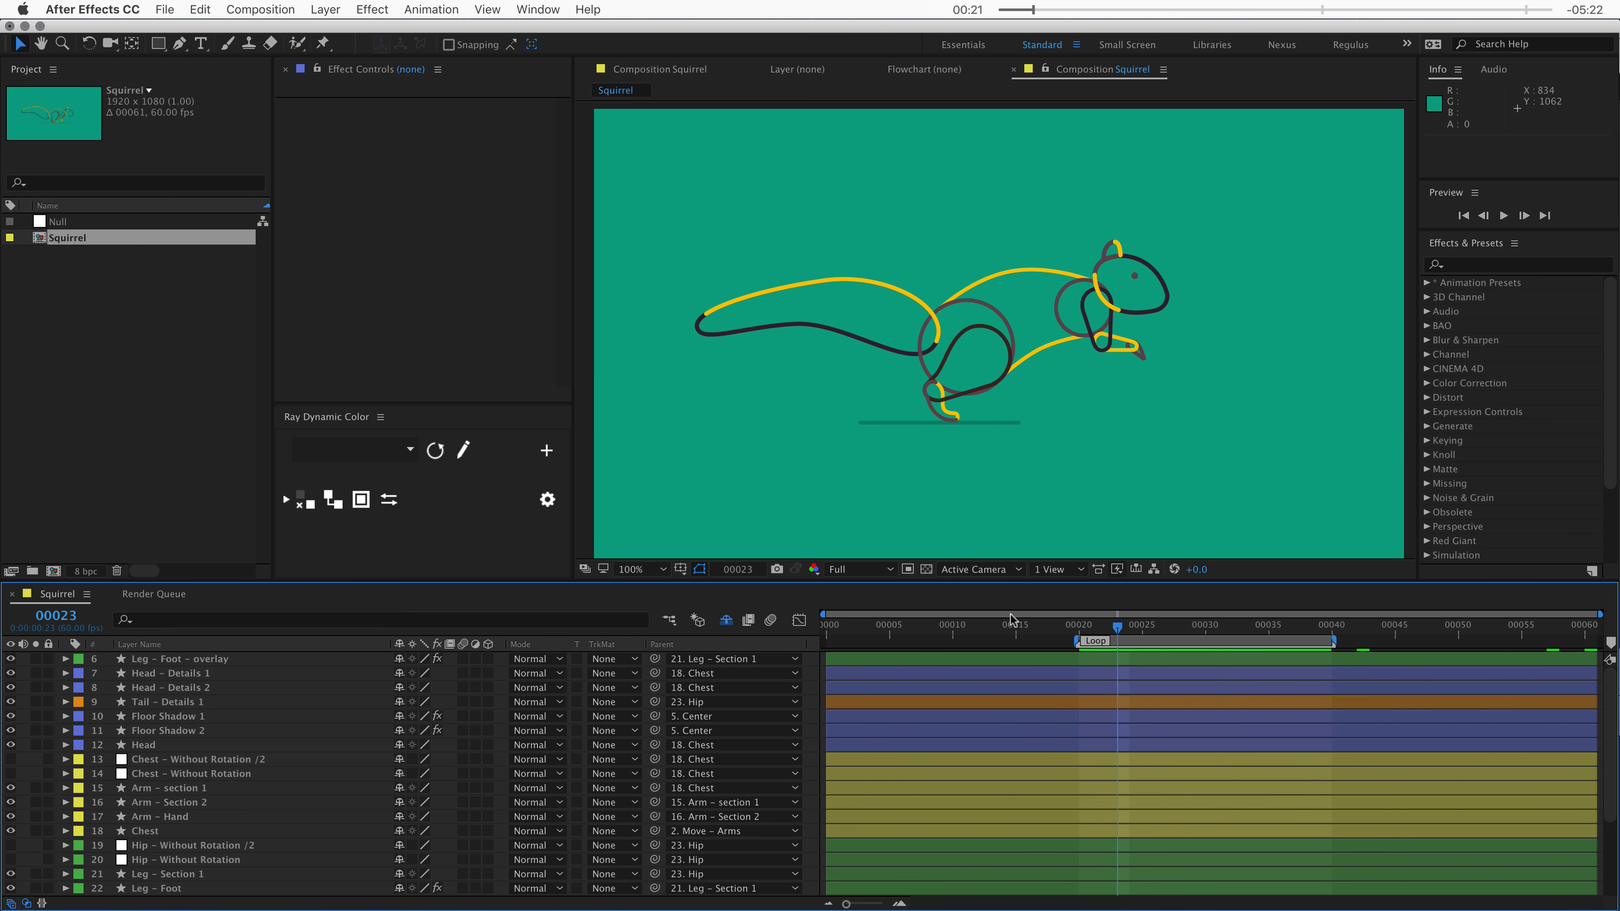
- Maximize the timeline, select all layers of the Squirrel composition and filter their properties by "color"
{"action": "key", "text": "grave"}
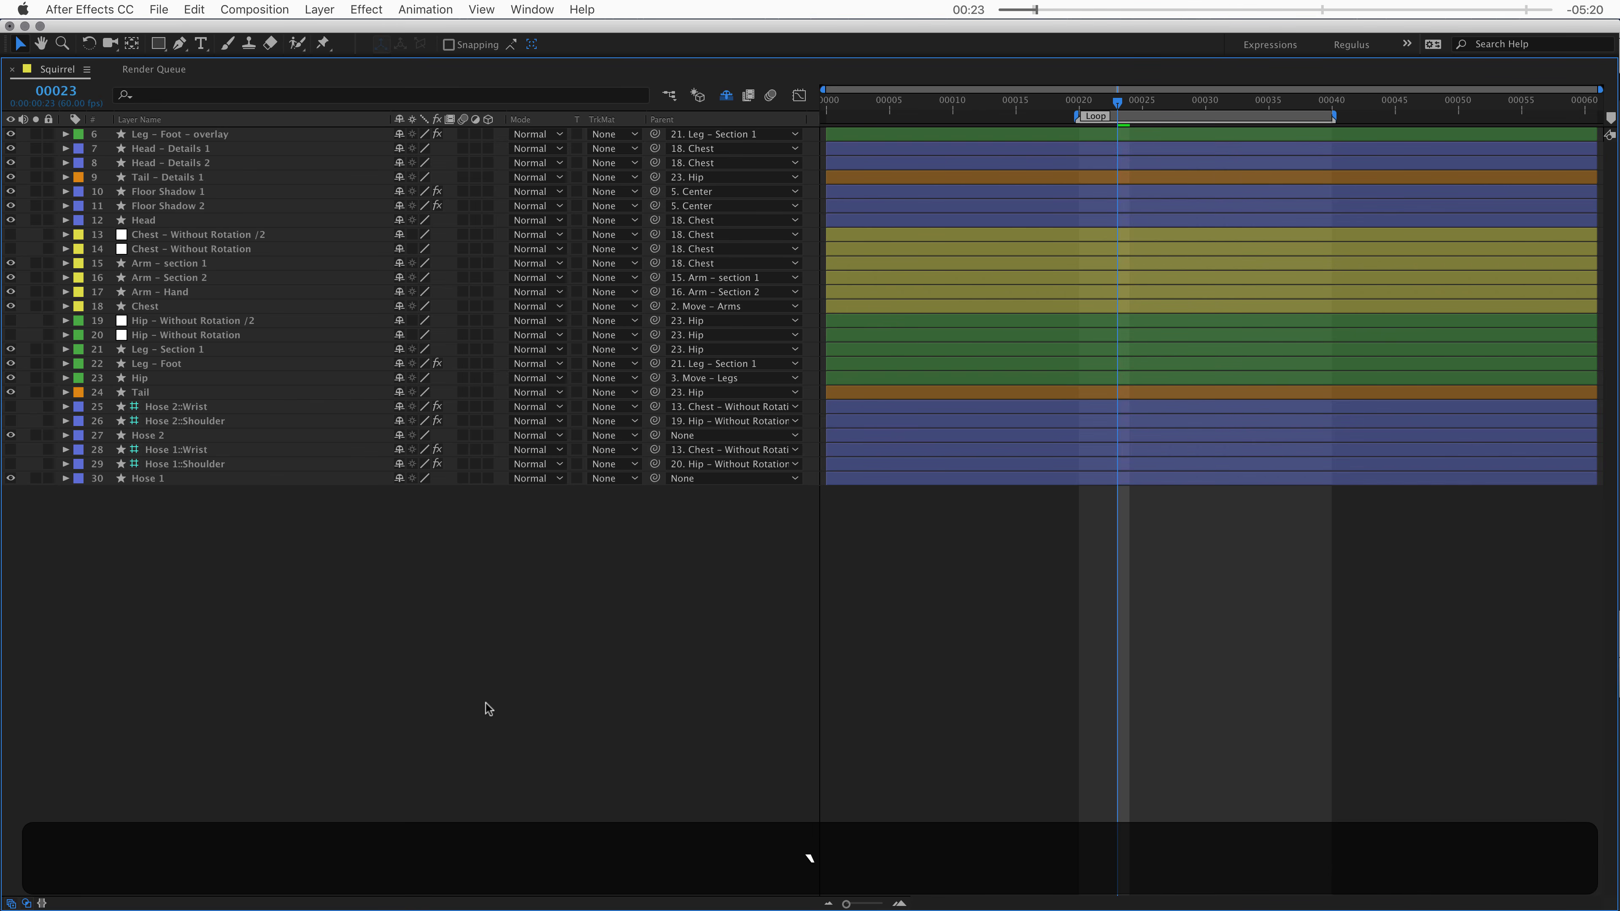
{"action": "key", "text": "super+a"}
{"action": "key", "text": "super+f"}
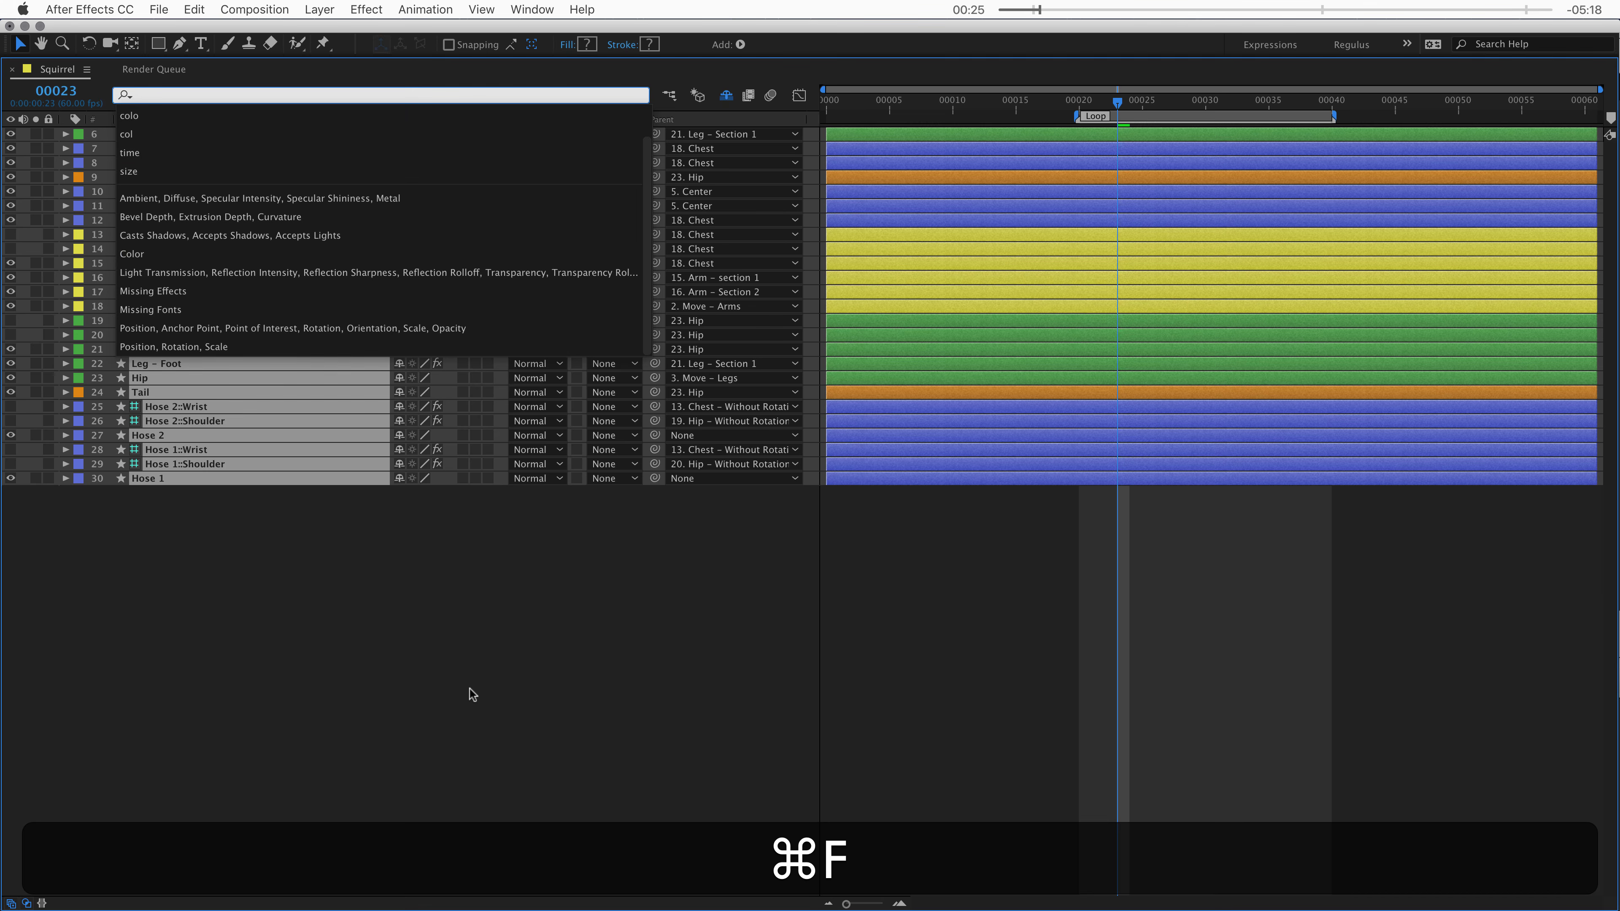
{"action": "type", "text": "color"}
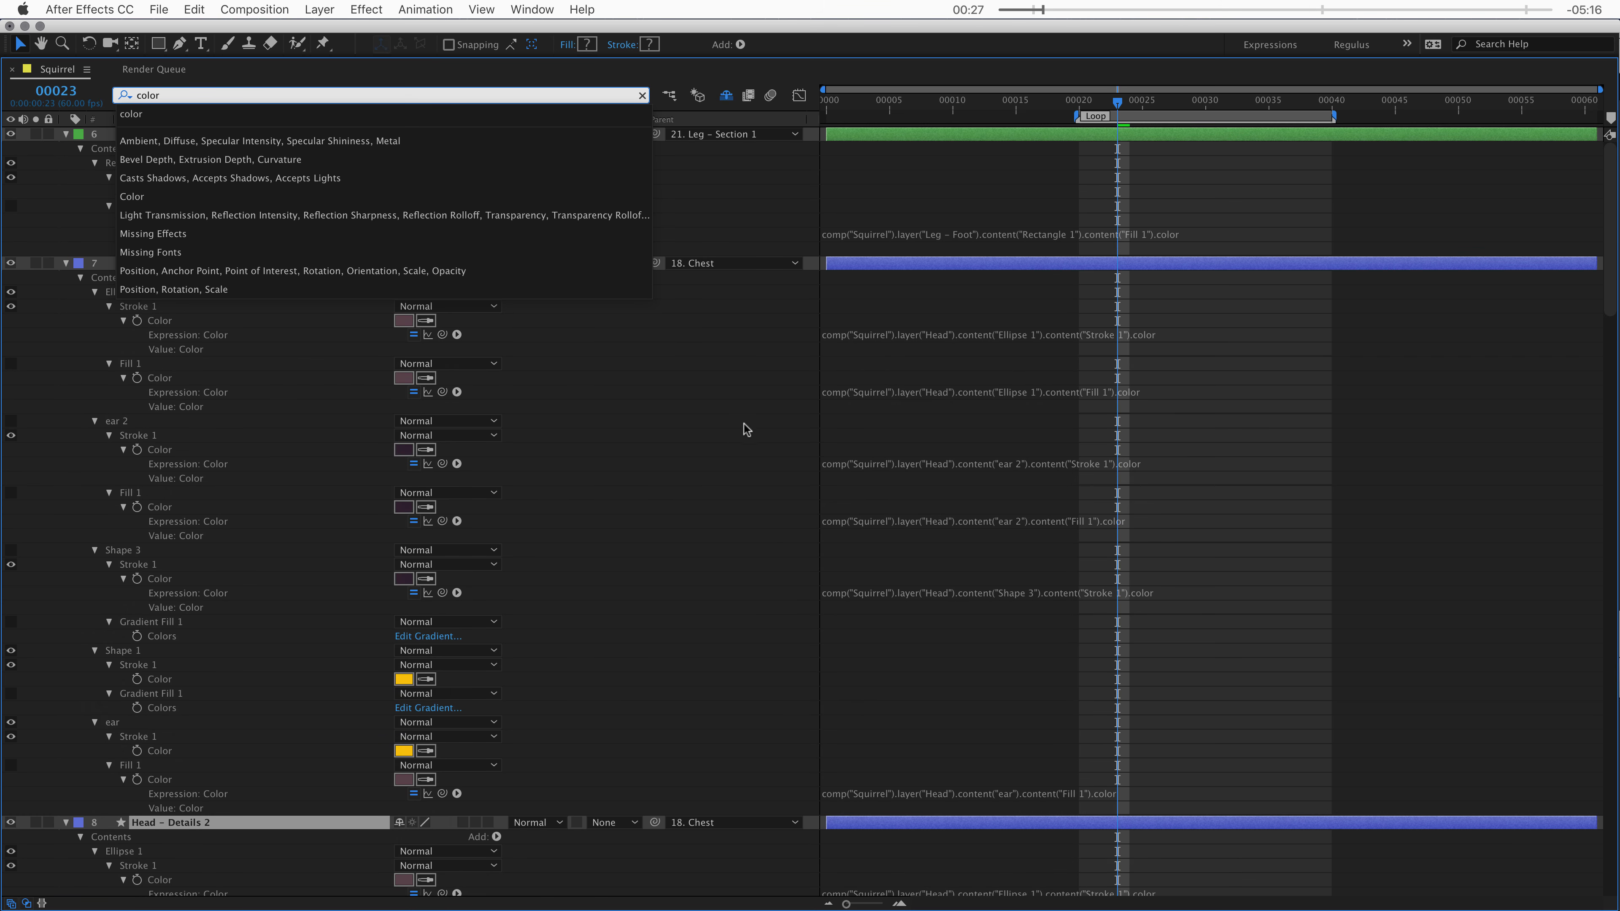
- Look through the filtered stroke, fill and gradient color properties across all layers of the squirrel
{"action": "left_click", "coordinate": [745, 425]}
{"action": "key", "text": "space"}
{"action": "left_click_drag", "start_coordinate": [638, 665], "coordinate": [579, 272]}
{"action": "left_click_drag", "start_coordinate": [583, 683], "coordinate": [575, 376]}
{"action": "left_click_drag", "start_coordinate": [560, 737], "coordinate": [571, 499]}
{"action": "left_click_drag", "start_coordinate": [582, 666], "coordinate": [602, 310]}
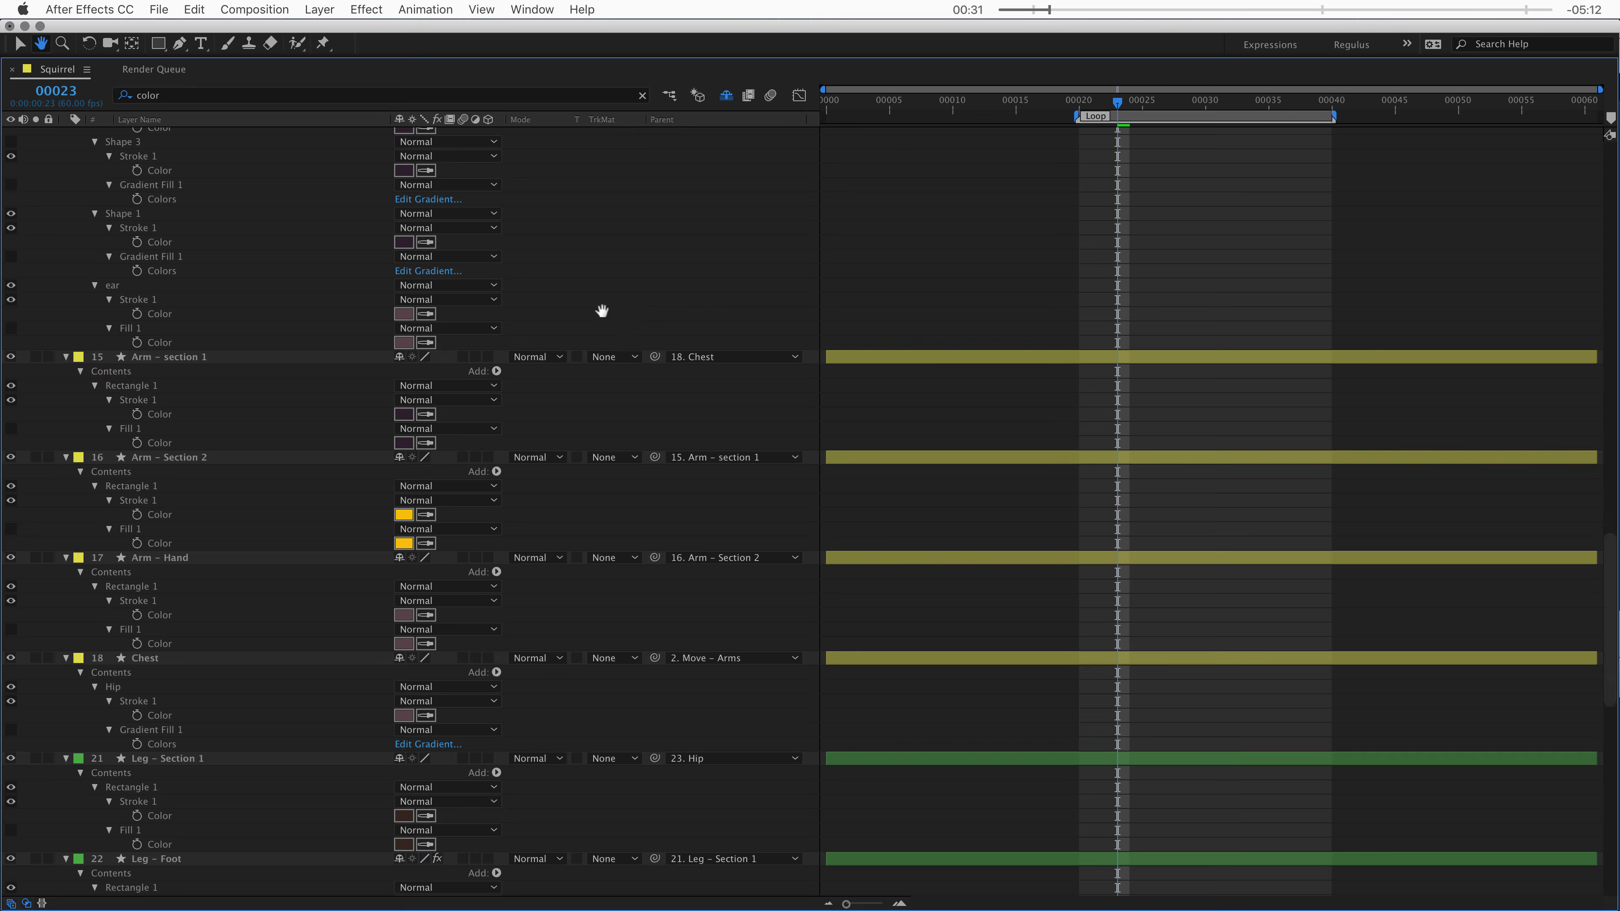
{"action": "key", "text": "space"}
{"action": "left_click_drag", "start_coordinate": [685, 704], "coordinate": [702, 319]}
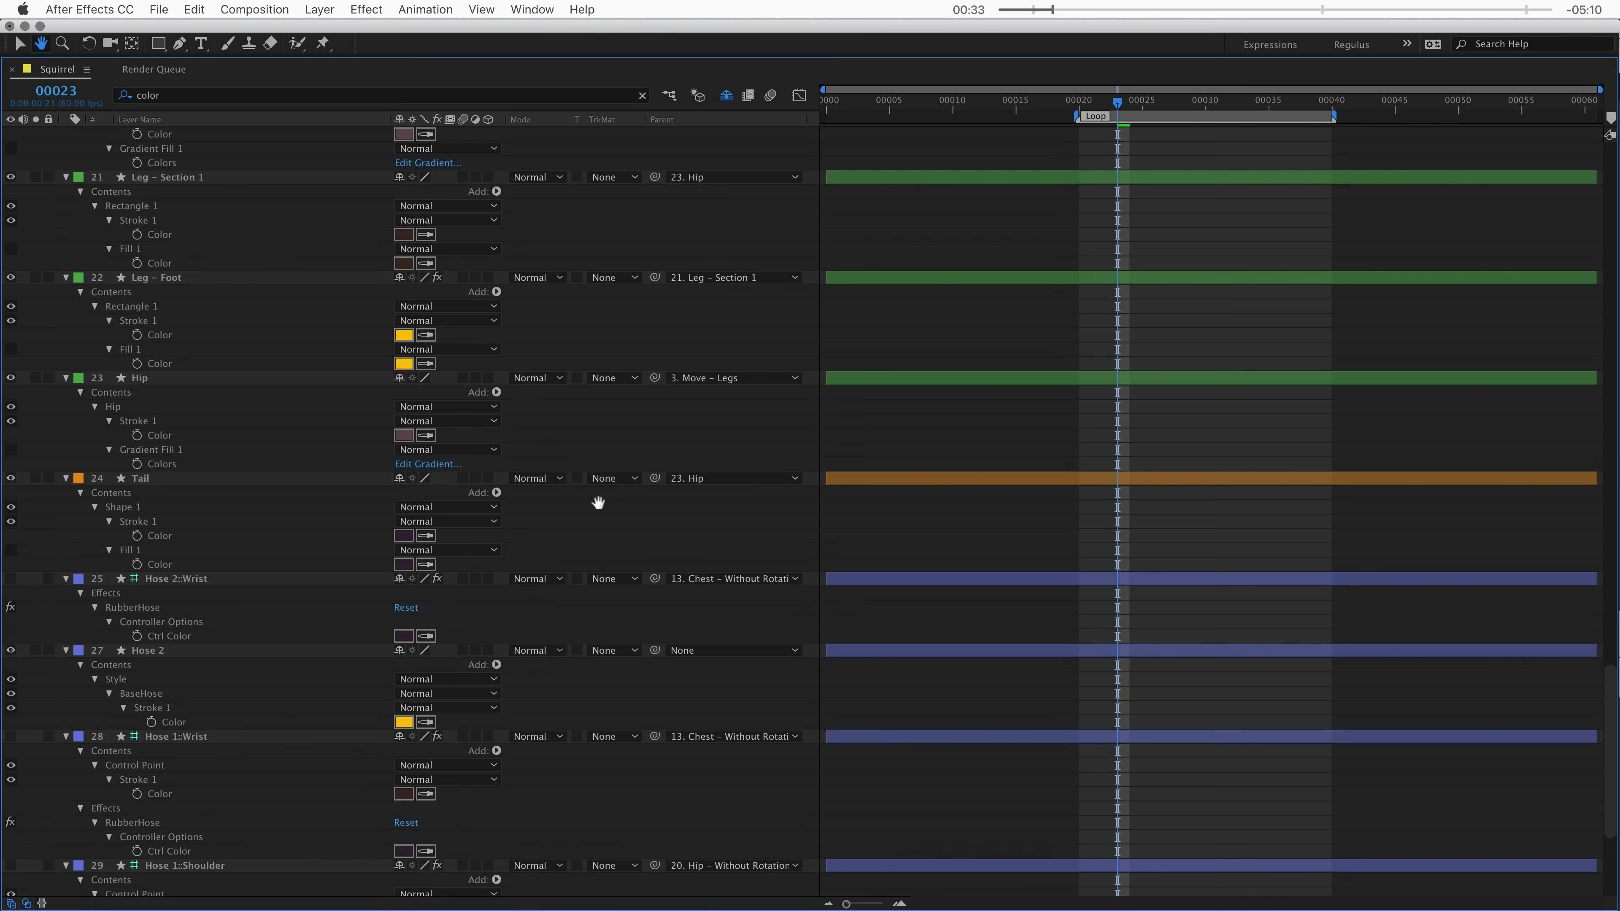
- Inspect the Shape 2 stroke color of the Tail – Details 1 layer in the color picker without changing it
{"action": "left_click", "coordinate": [402, 341]}
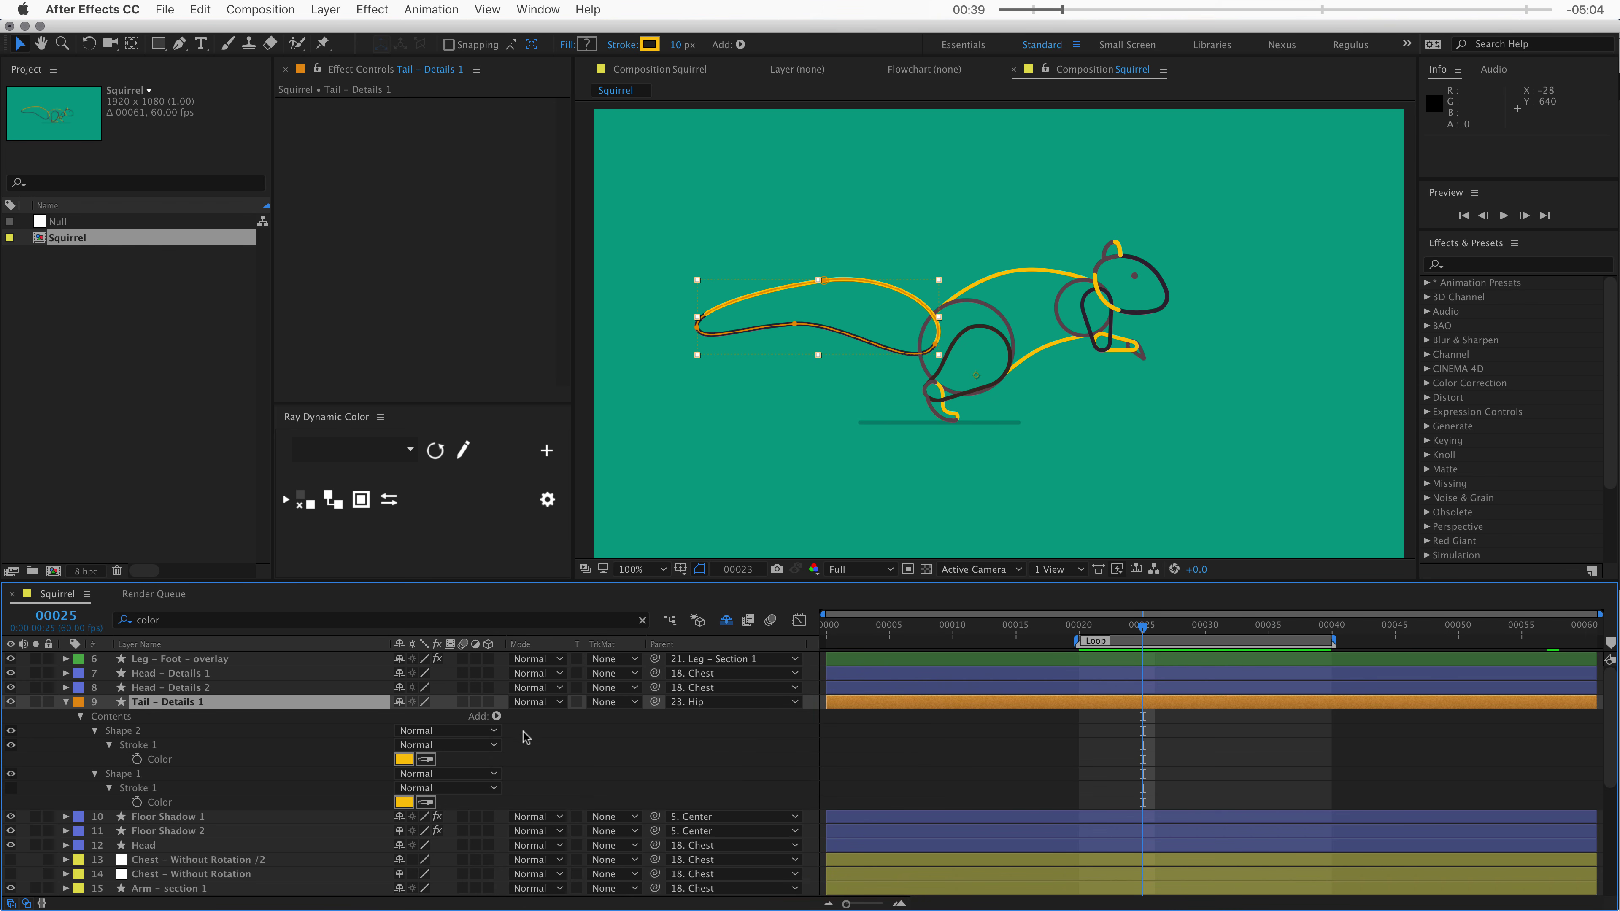
{"action": "left_click", "coordinate": [403, 758]}
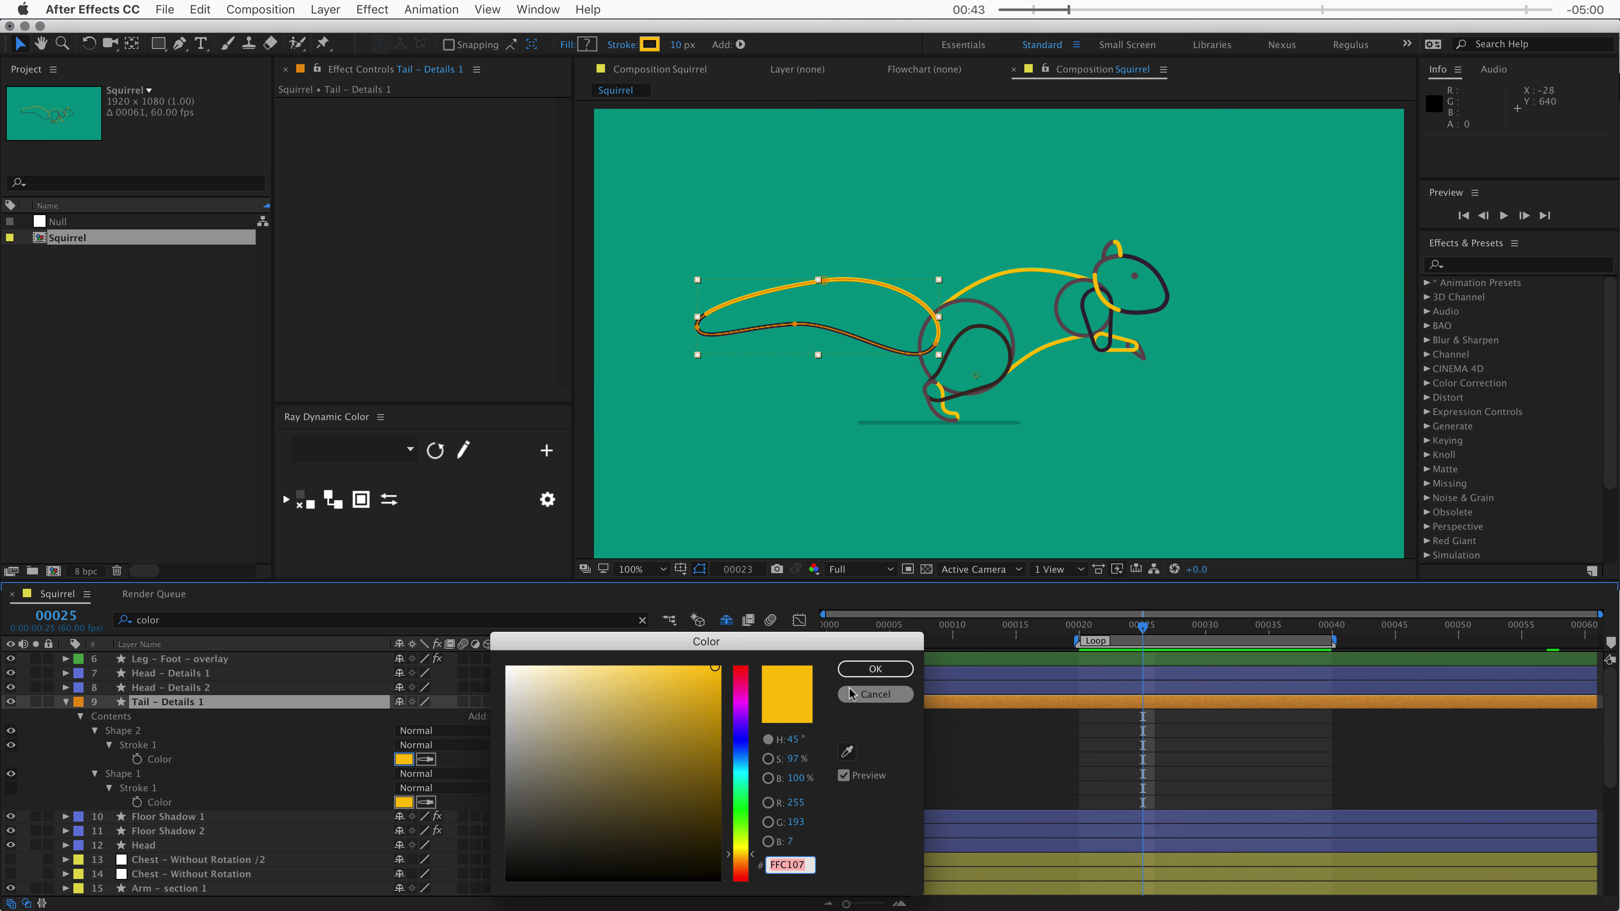
{"action": "left_click", "coordinate": [873, 694]}
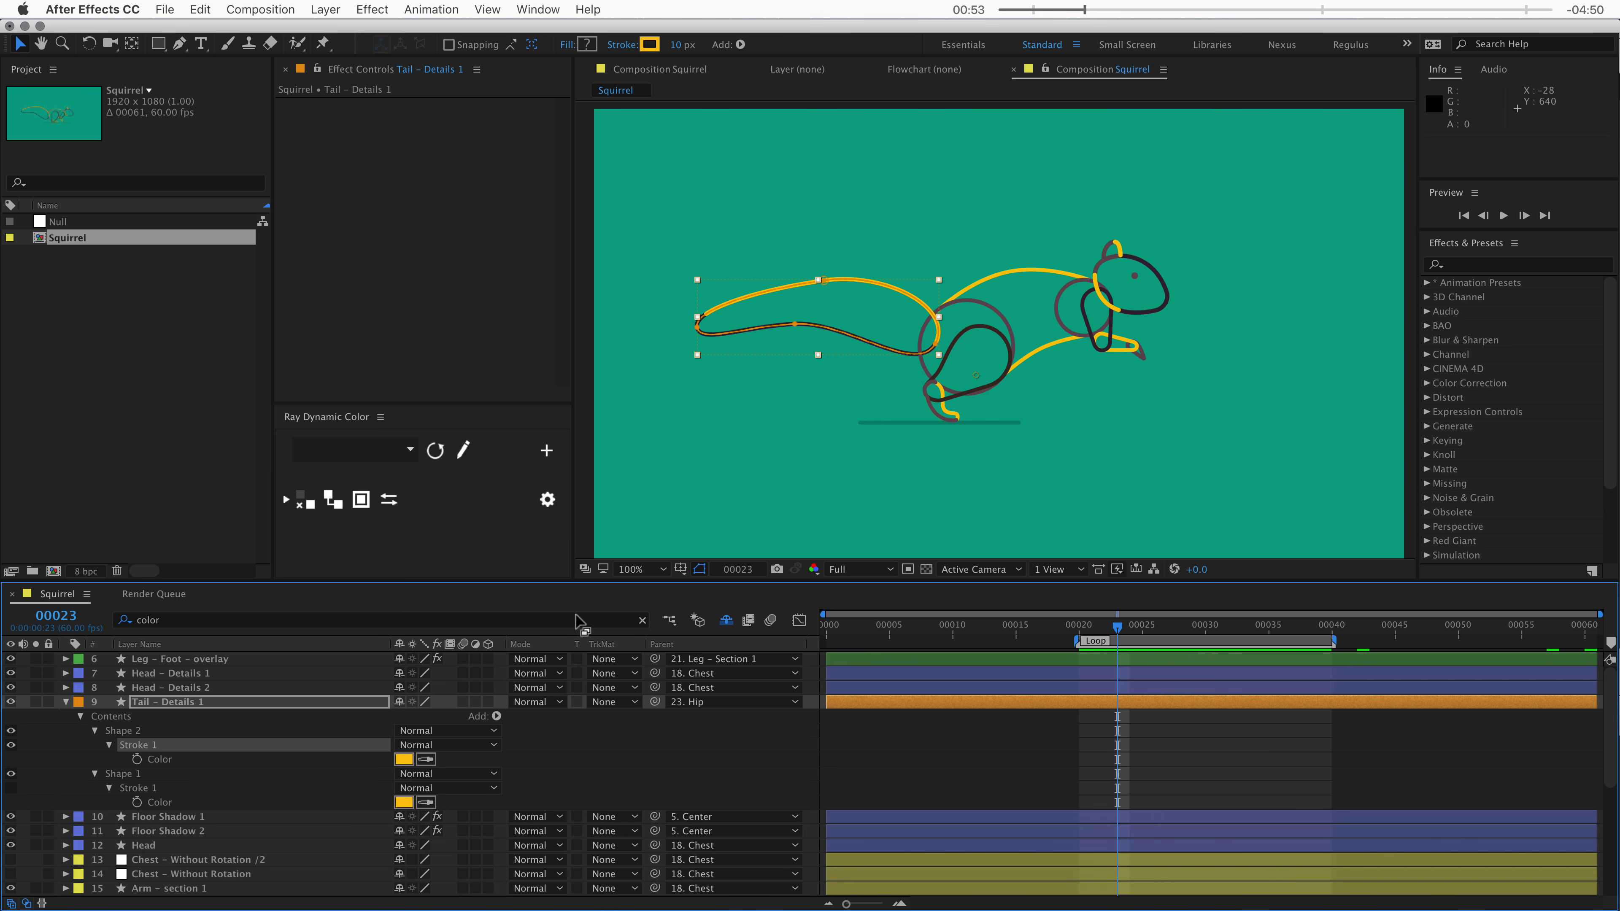
- Select all layers and create a linked Ray Dynamic Color palette from their colors, named Squirrel-01
{"action": "left_click", "coordinate": [529, 763]}
{"action": "key", "text": "super+a"}
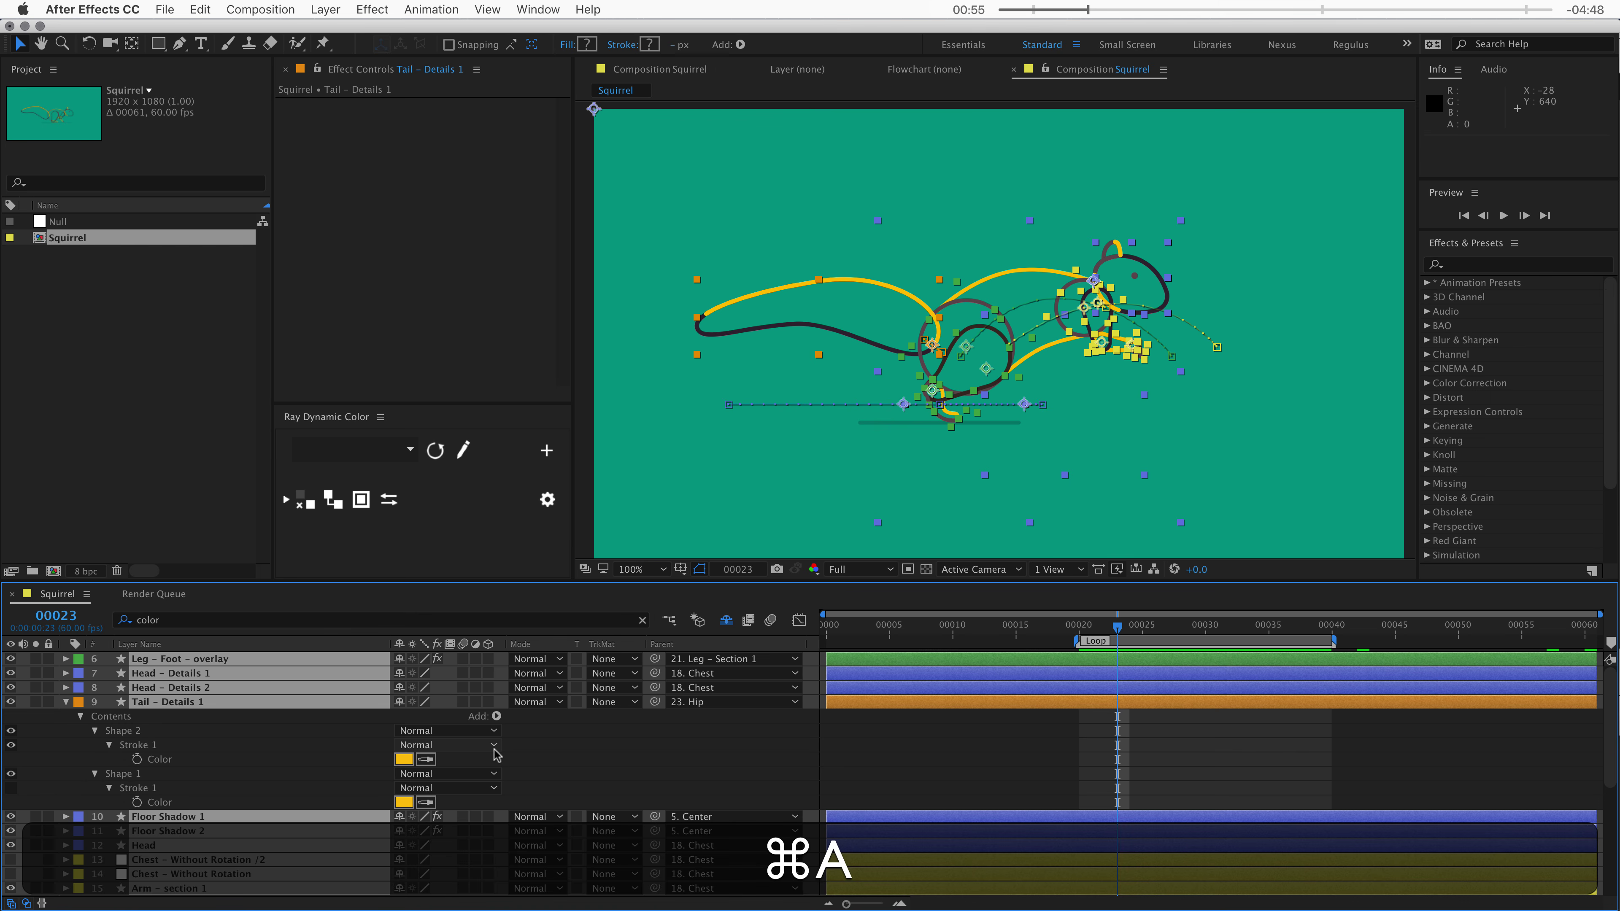
{"action": "left_click", "coordinate": [95, 252]}
{"action": "left_click", "coordinate": [94, 240]}
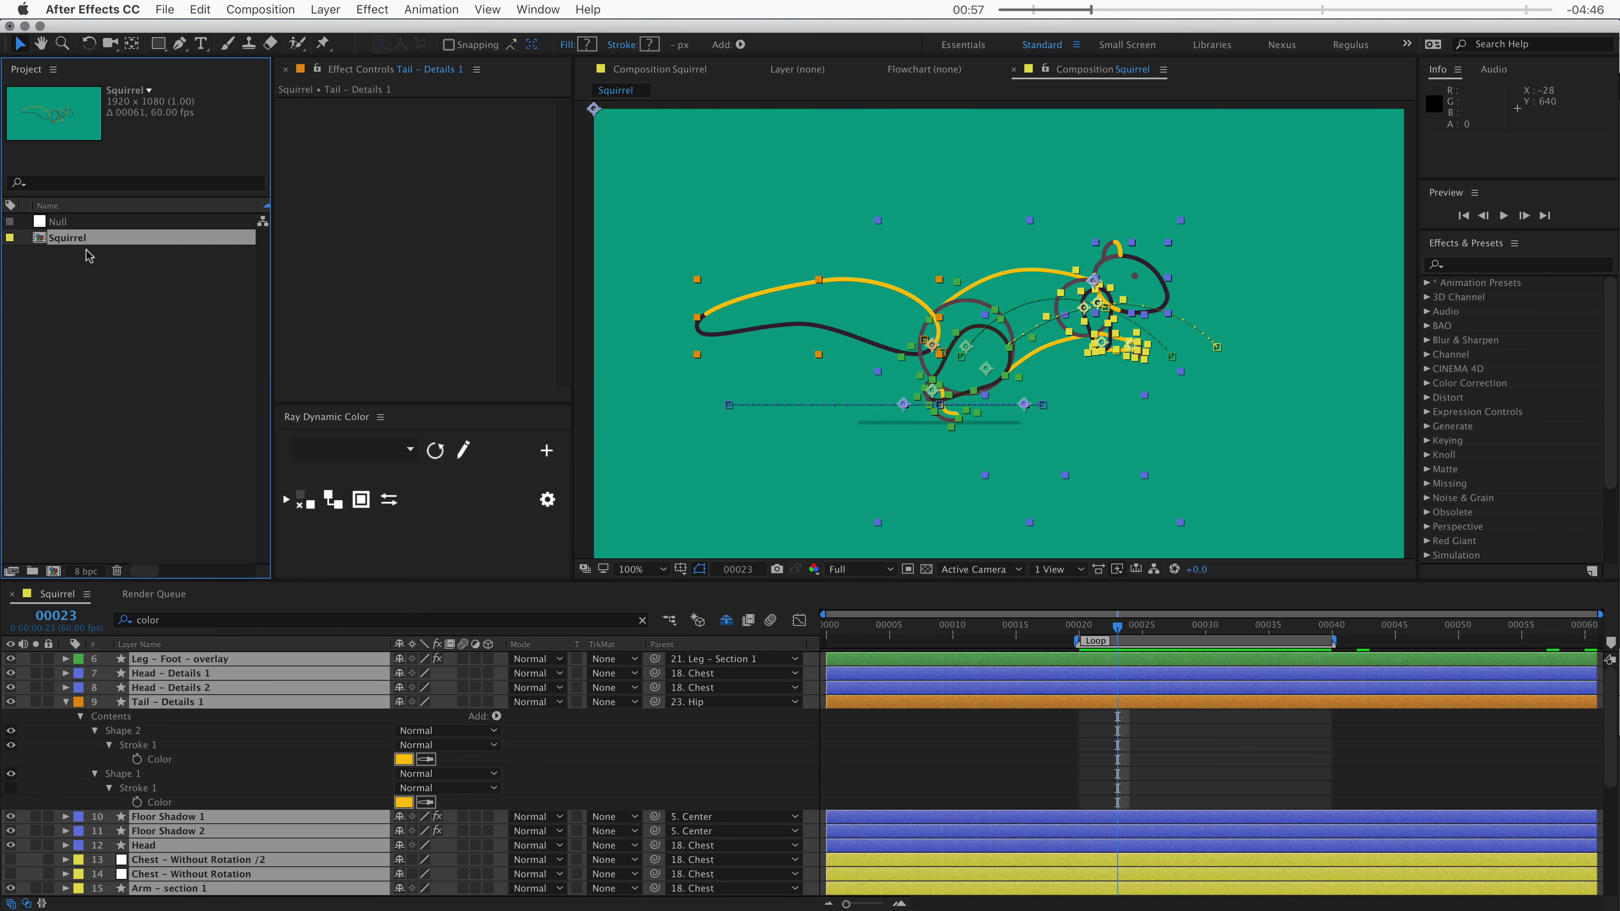
{"action": "left_click", "coordinate": [546, 450]}
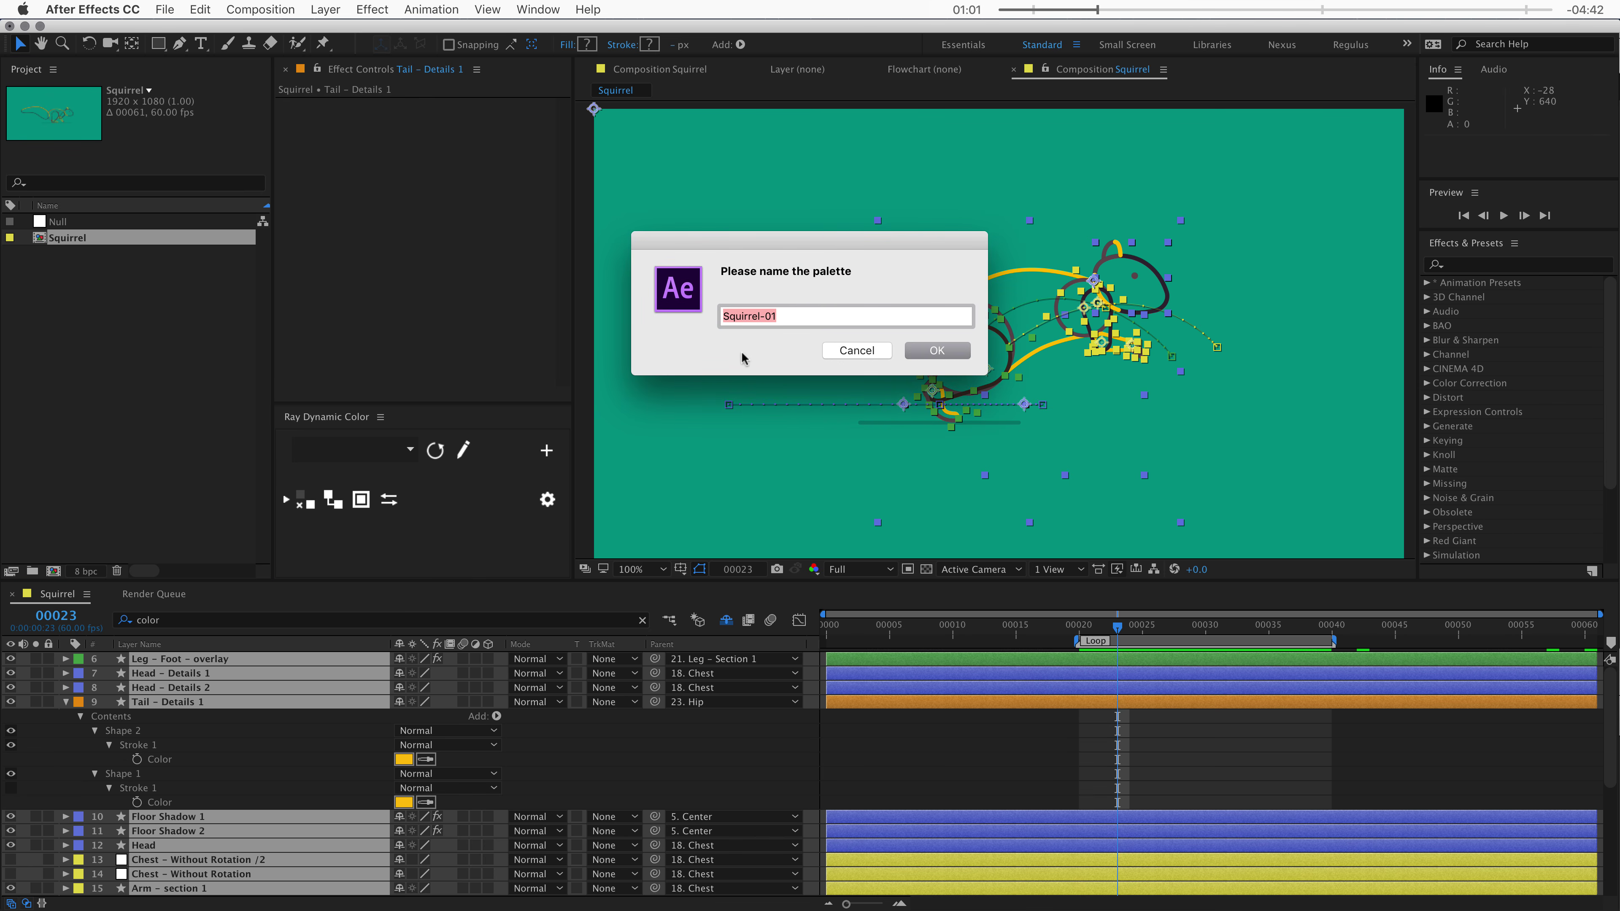
{"action": "left_click", "coordinate": [908, 353]}
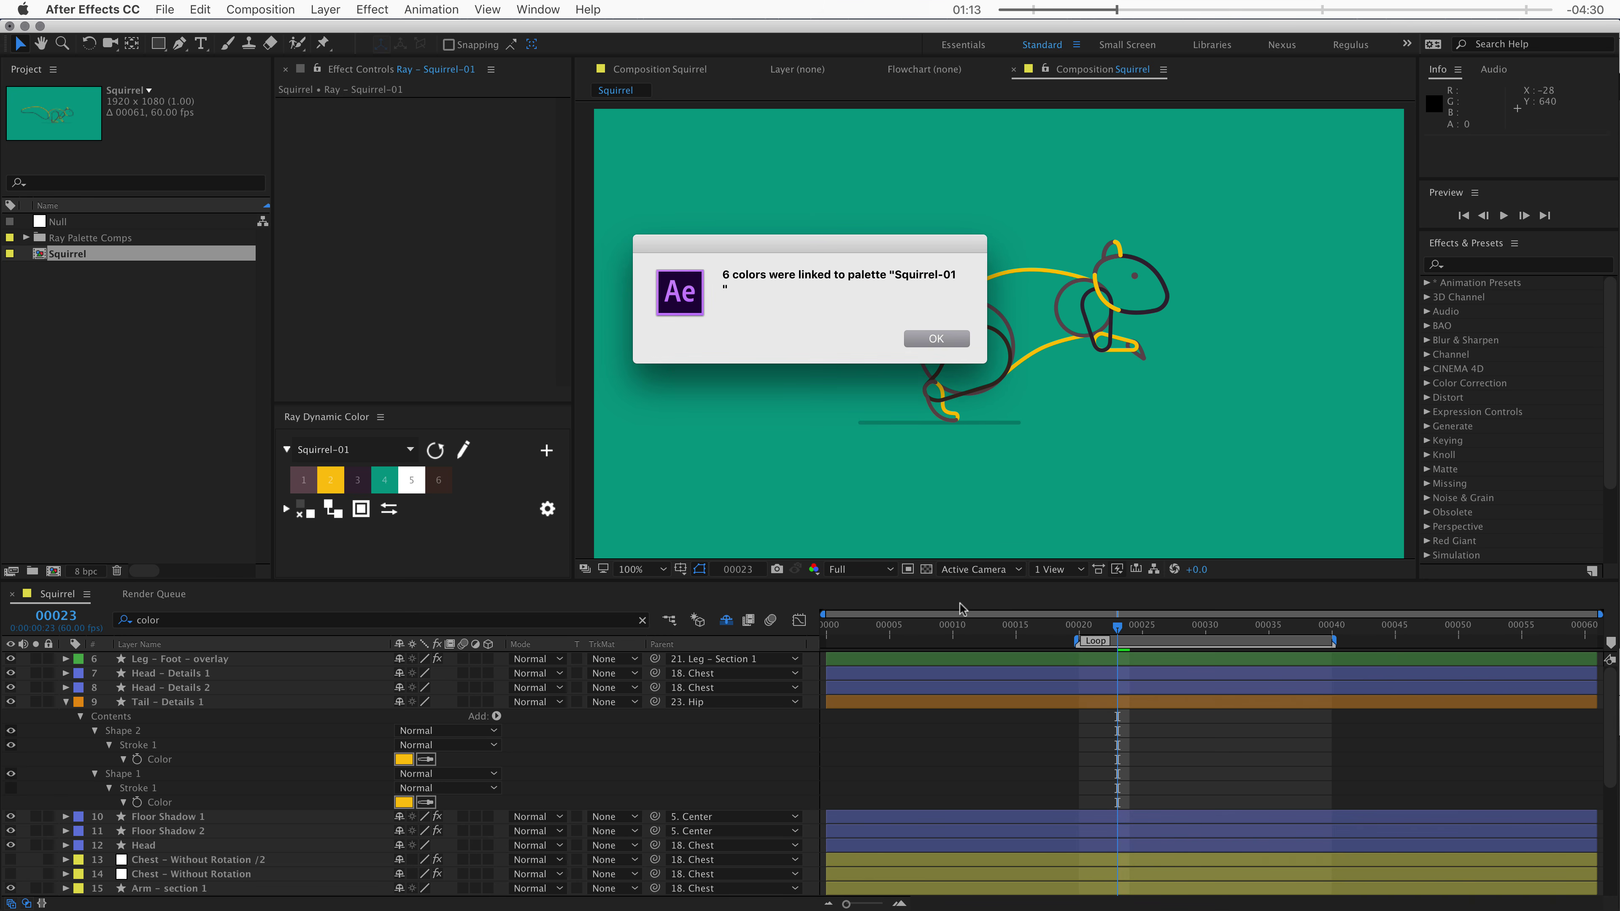
{"action": "left_click", "coordinate": [935, 339]}
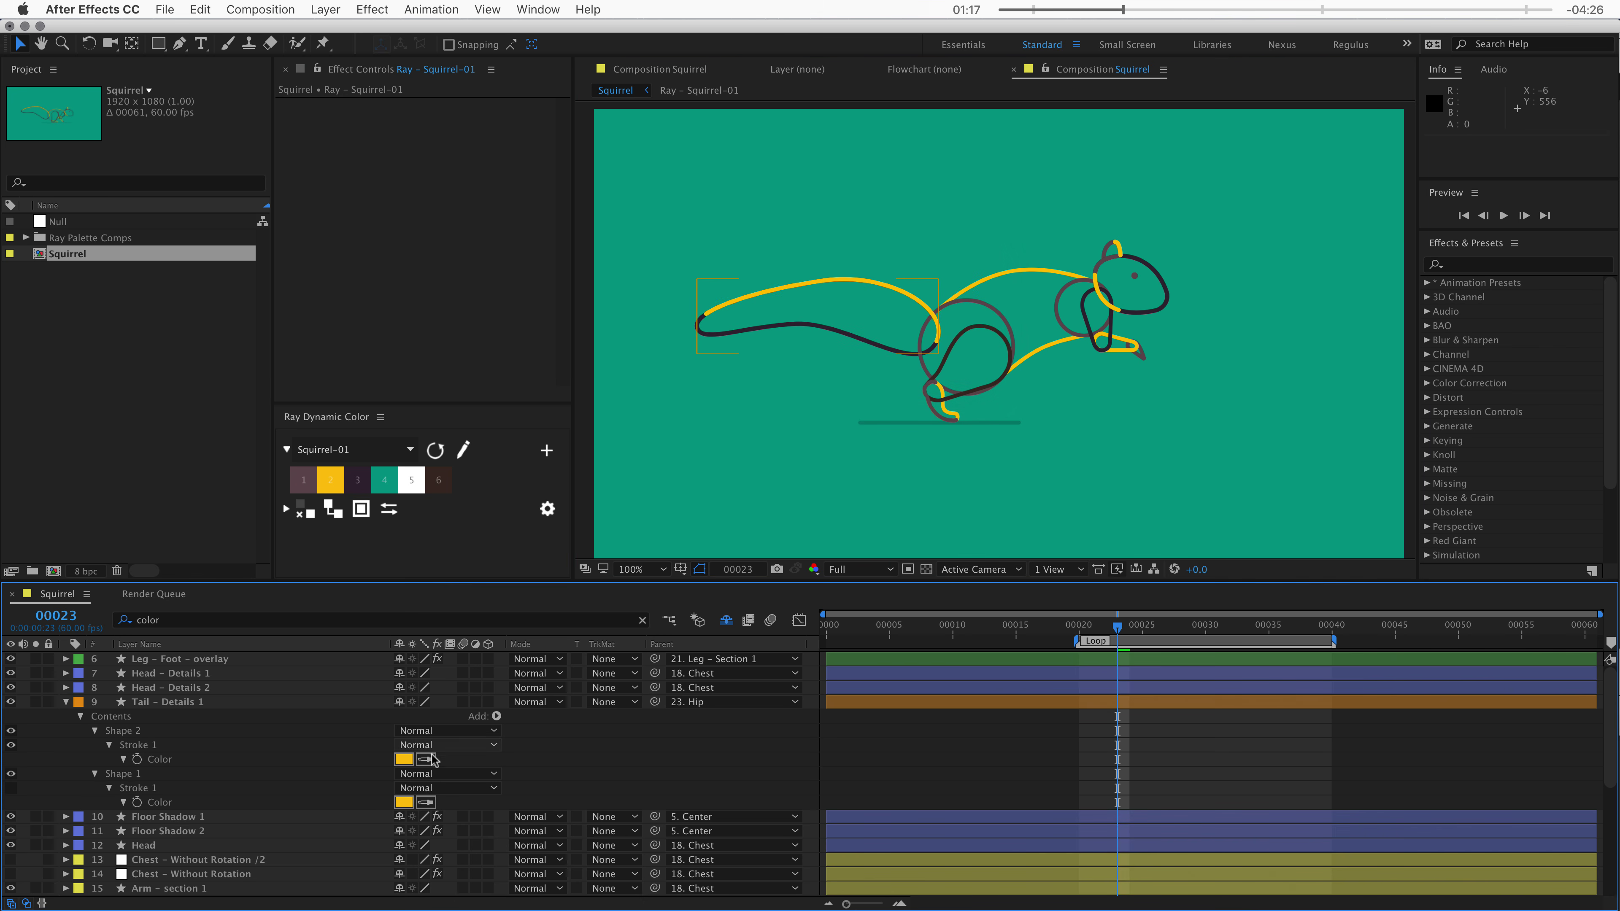
- Assign palette color 4 to the Shape 2 stroke of the Tail – Details 1 layer by entering 4 as its hex value
{"action": "left_click", "coordinate": [401, 760]}
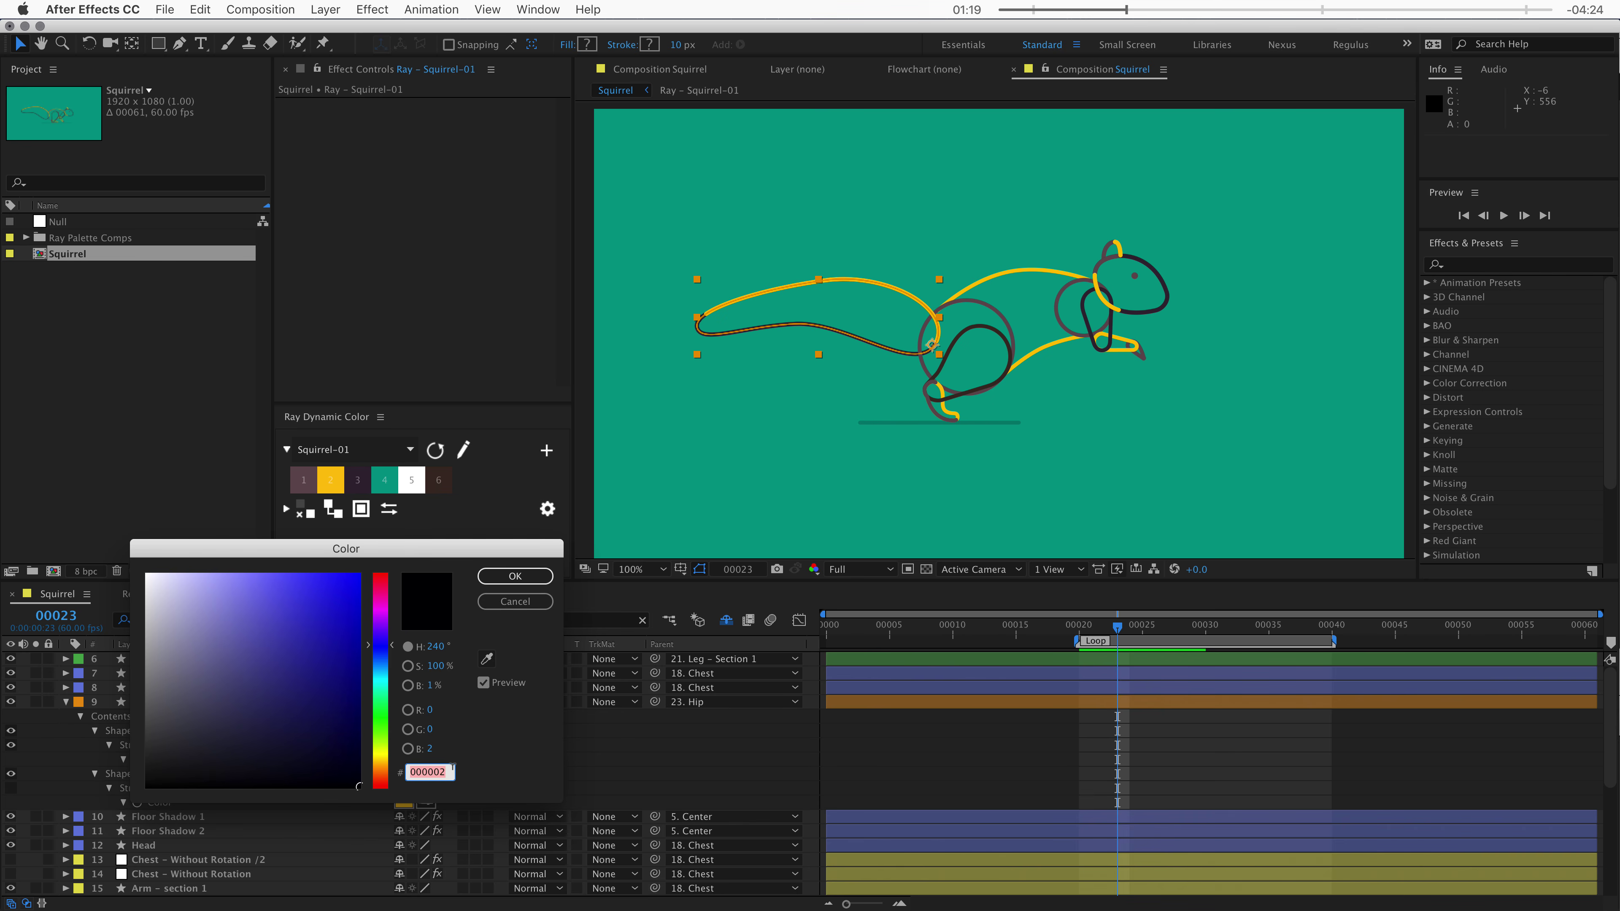
{"action": "left_click", "coordinate": [450, 767]}
{"action": "key", "text": "super+a"}
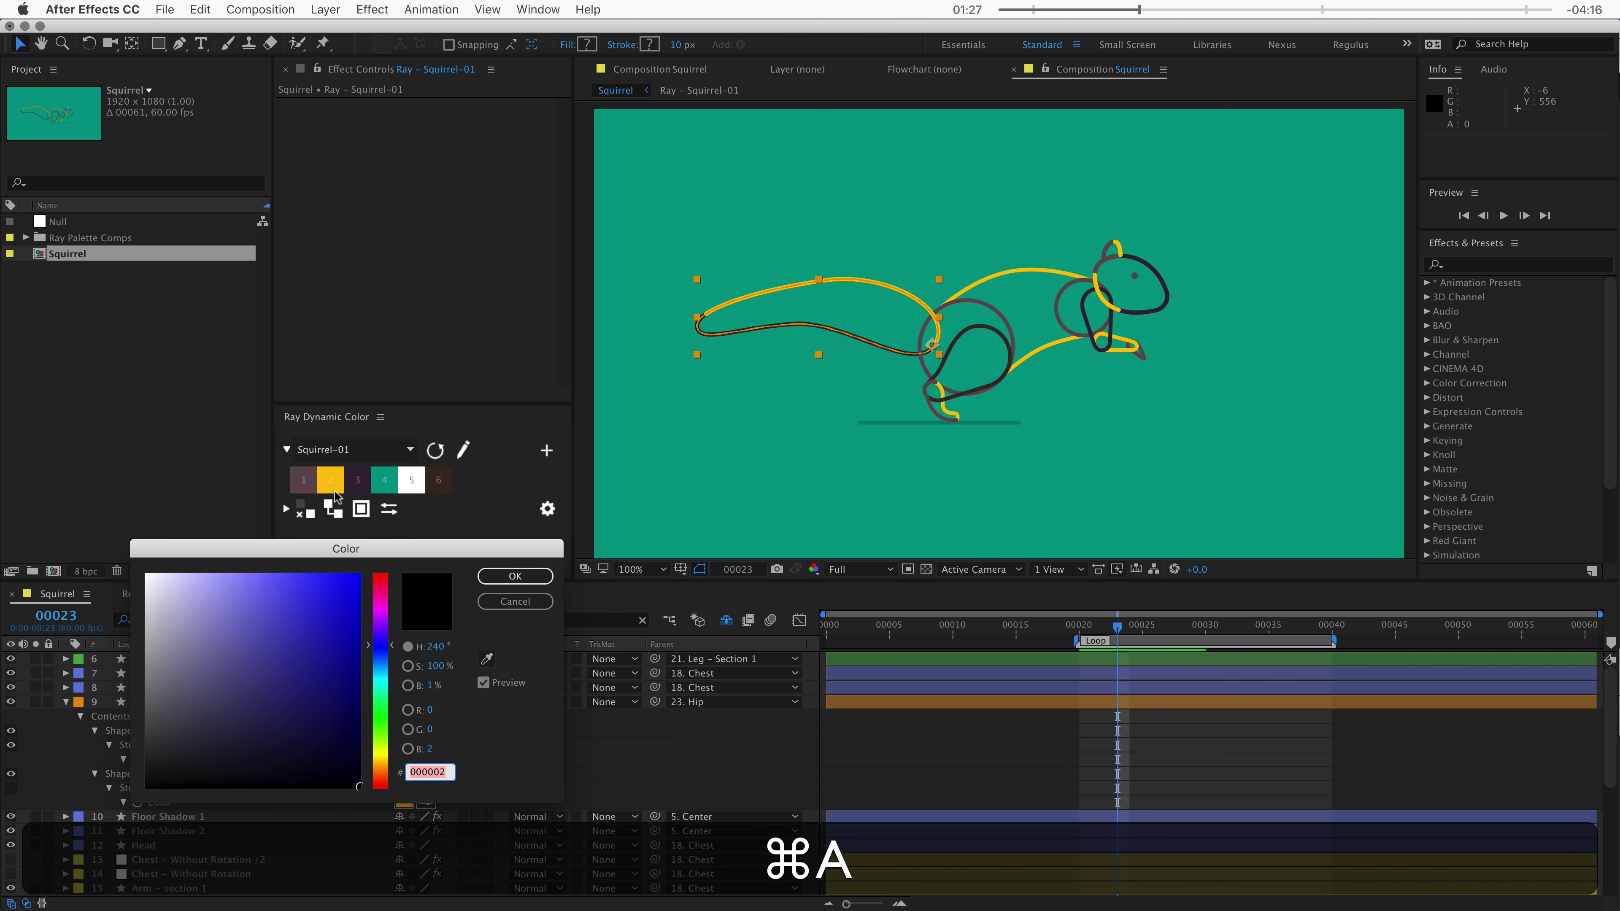
{"action": "key", "text": "super+4"}
{"action": "key", "text": "Return"}
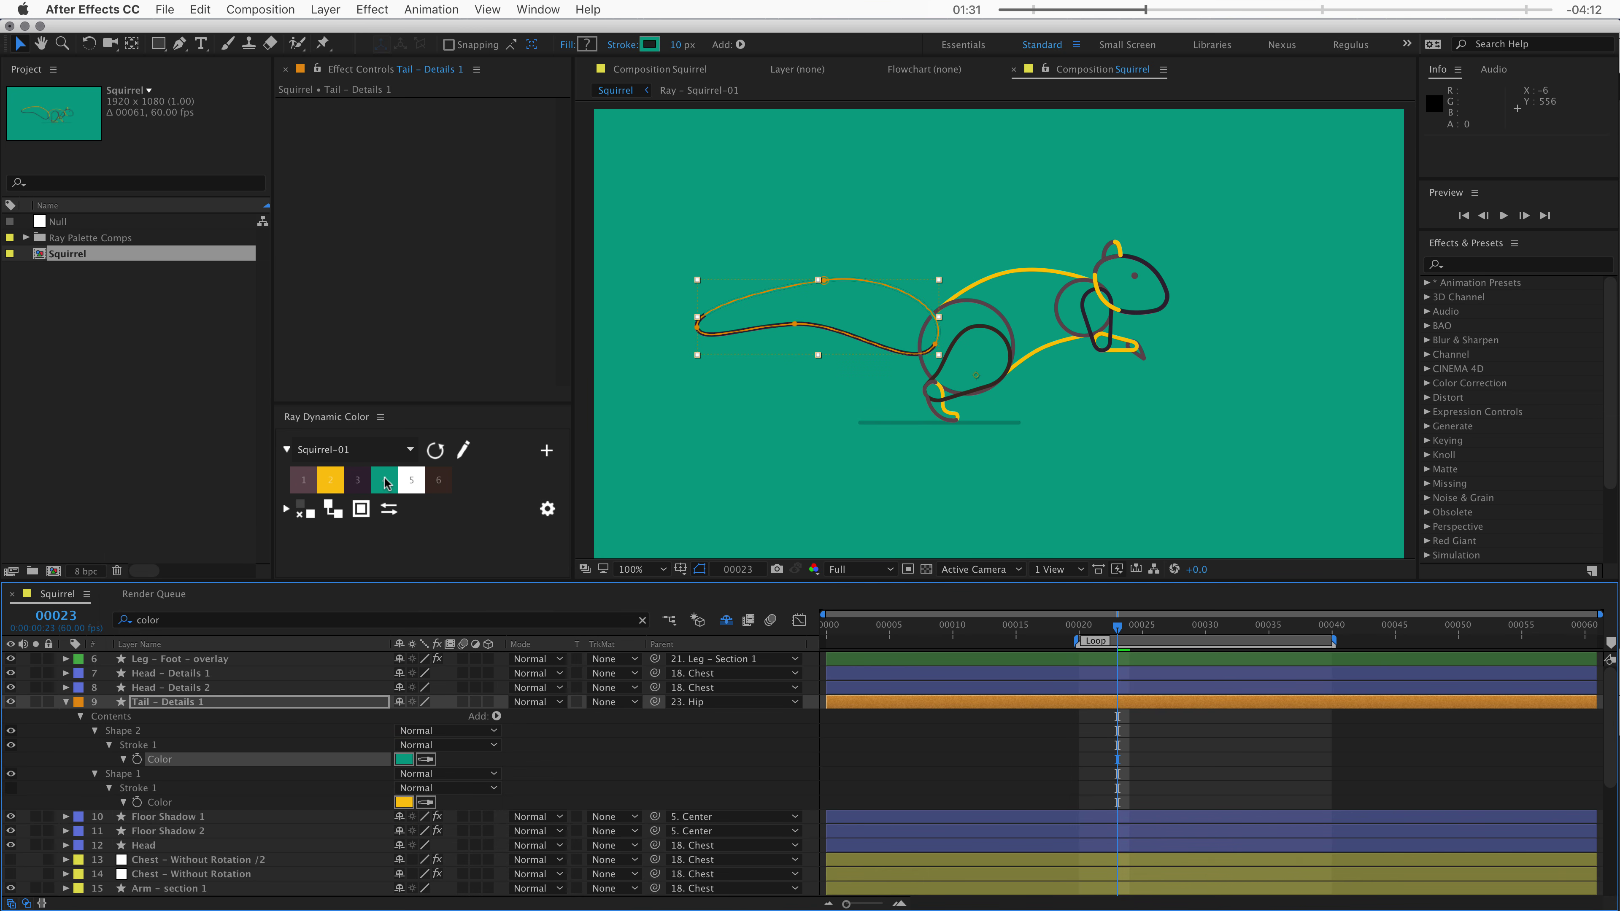
- Assign palette color 2 to the Shape 2 stroke of the Tail – Details 1 layer by entering 2 as its hex value
{"action": "left_click", "coordinate": [403, 758]}
{"action": "key", "text": "super+2"}
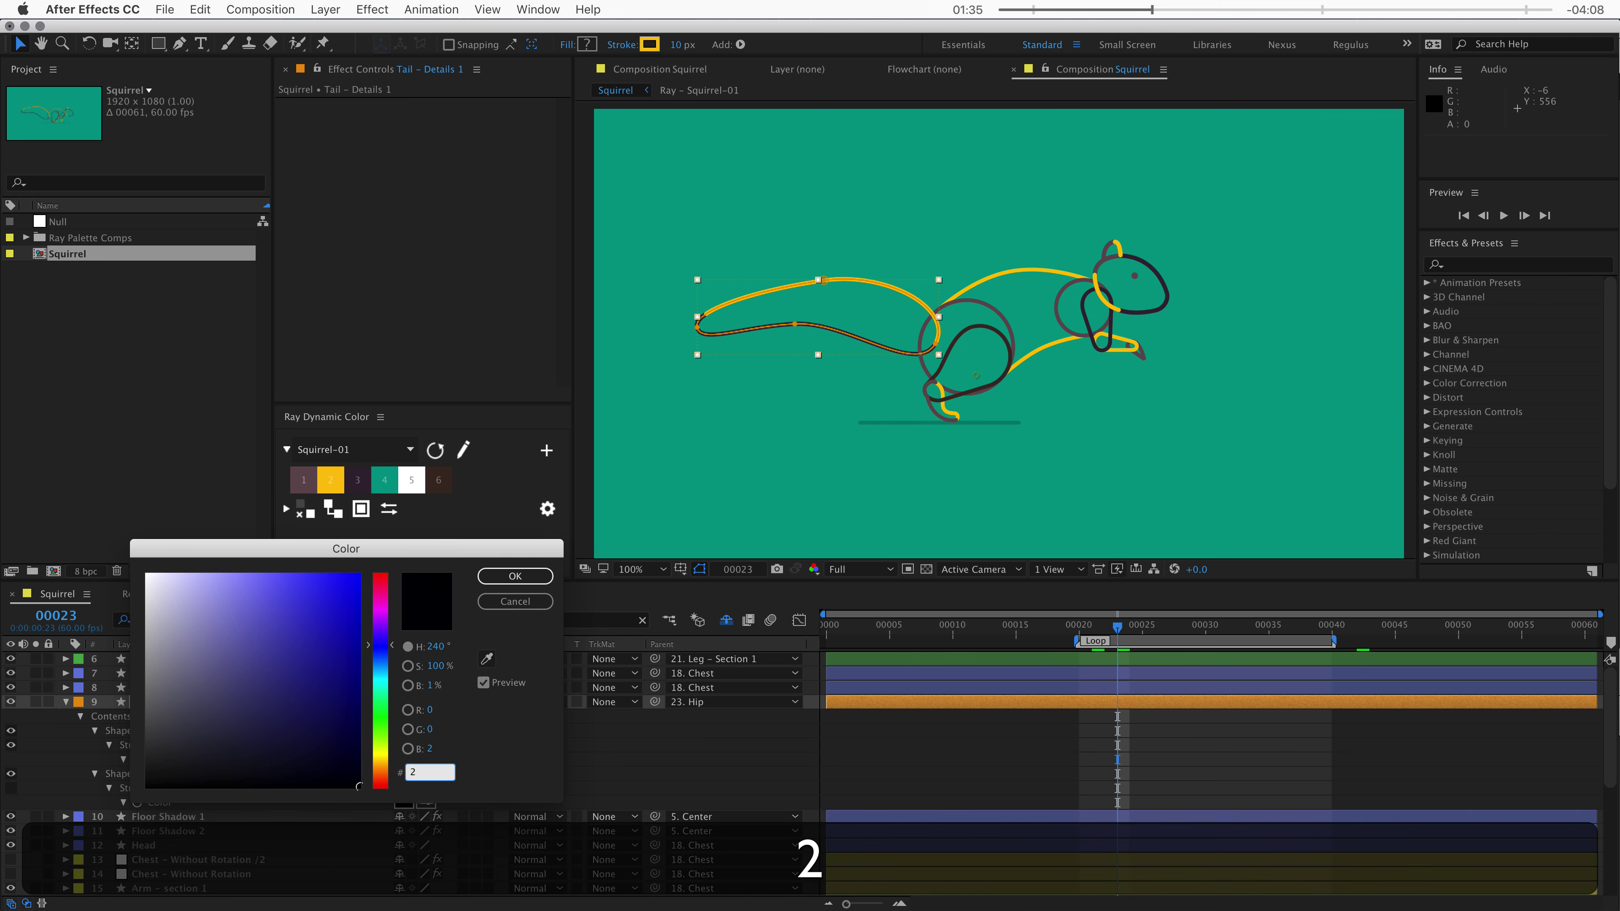
{"action": "key", "text": "Return"}
{"action": "left_click", "coordinate": [555, 764]}
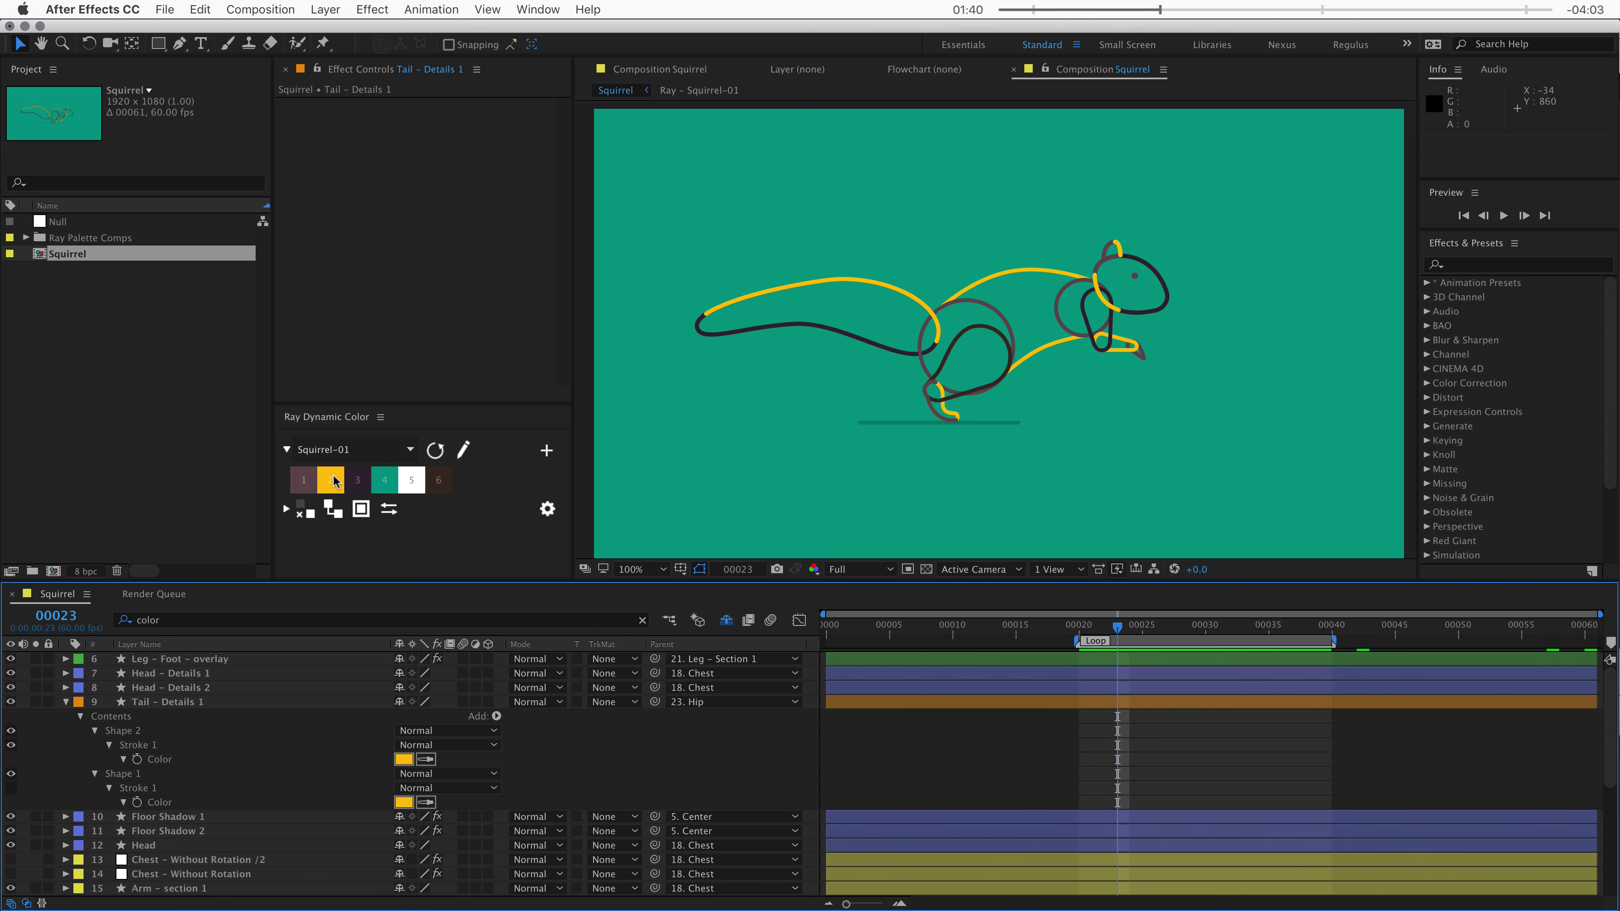
- Expand the Ray Palette Comps folder and open the Ray – Squirrel-01 palette composition for editing
{"action": "left_click", "coordinate": [108, 237]}
{"action": "left_click", "coordinate": [26, 238]}
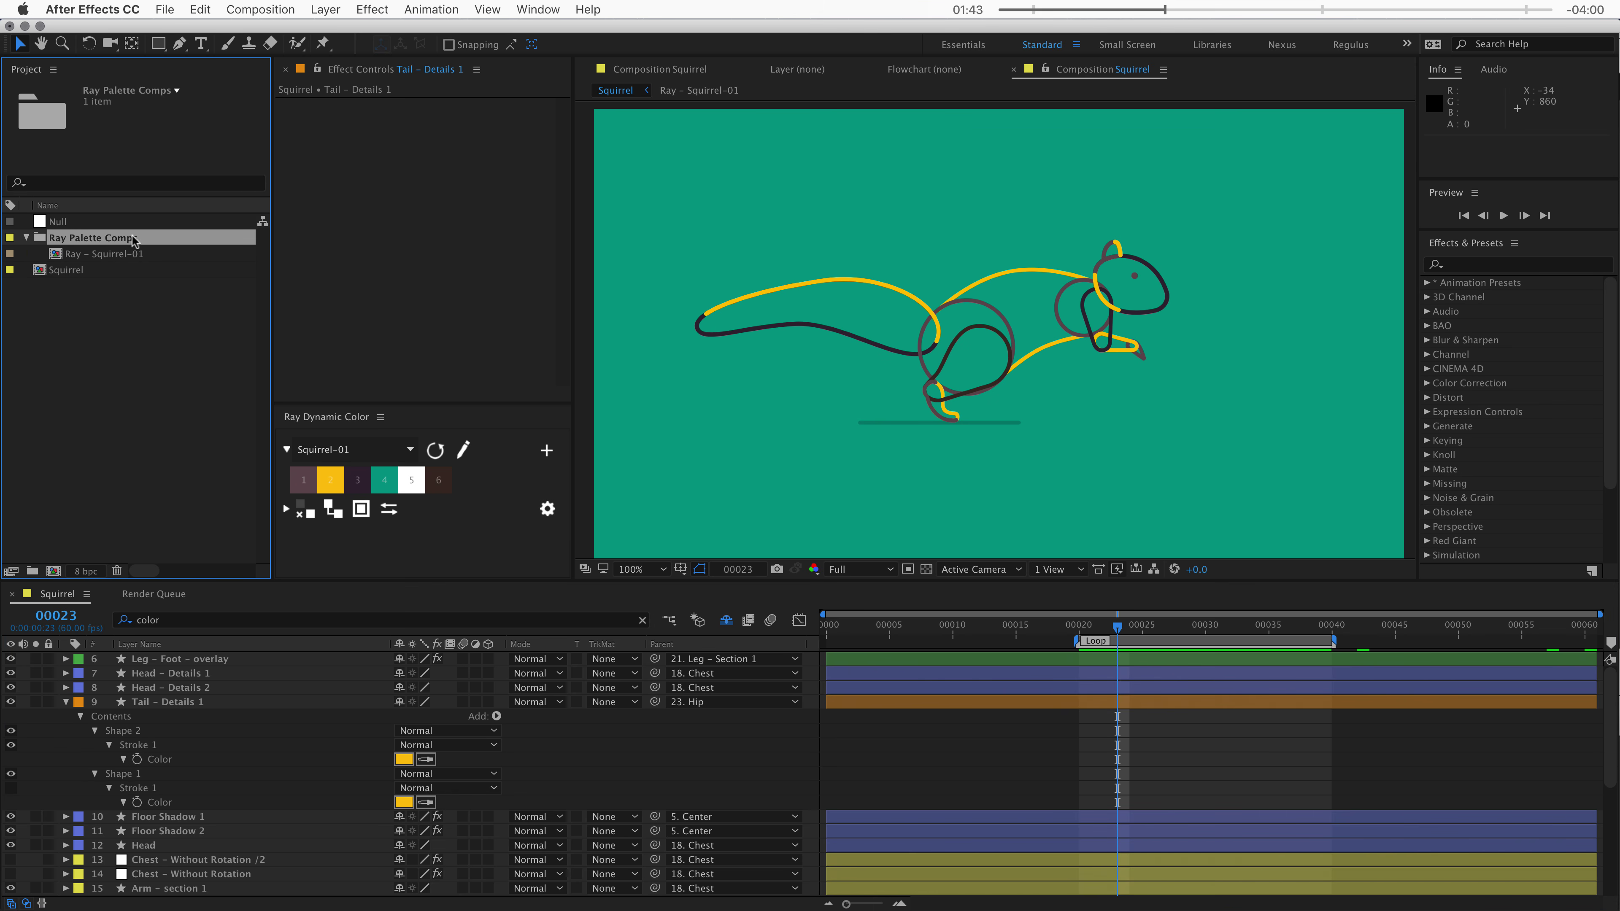
{"action": "left_click", "coordinate": [105, 254]}
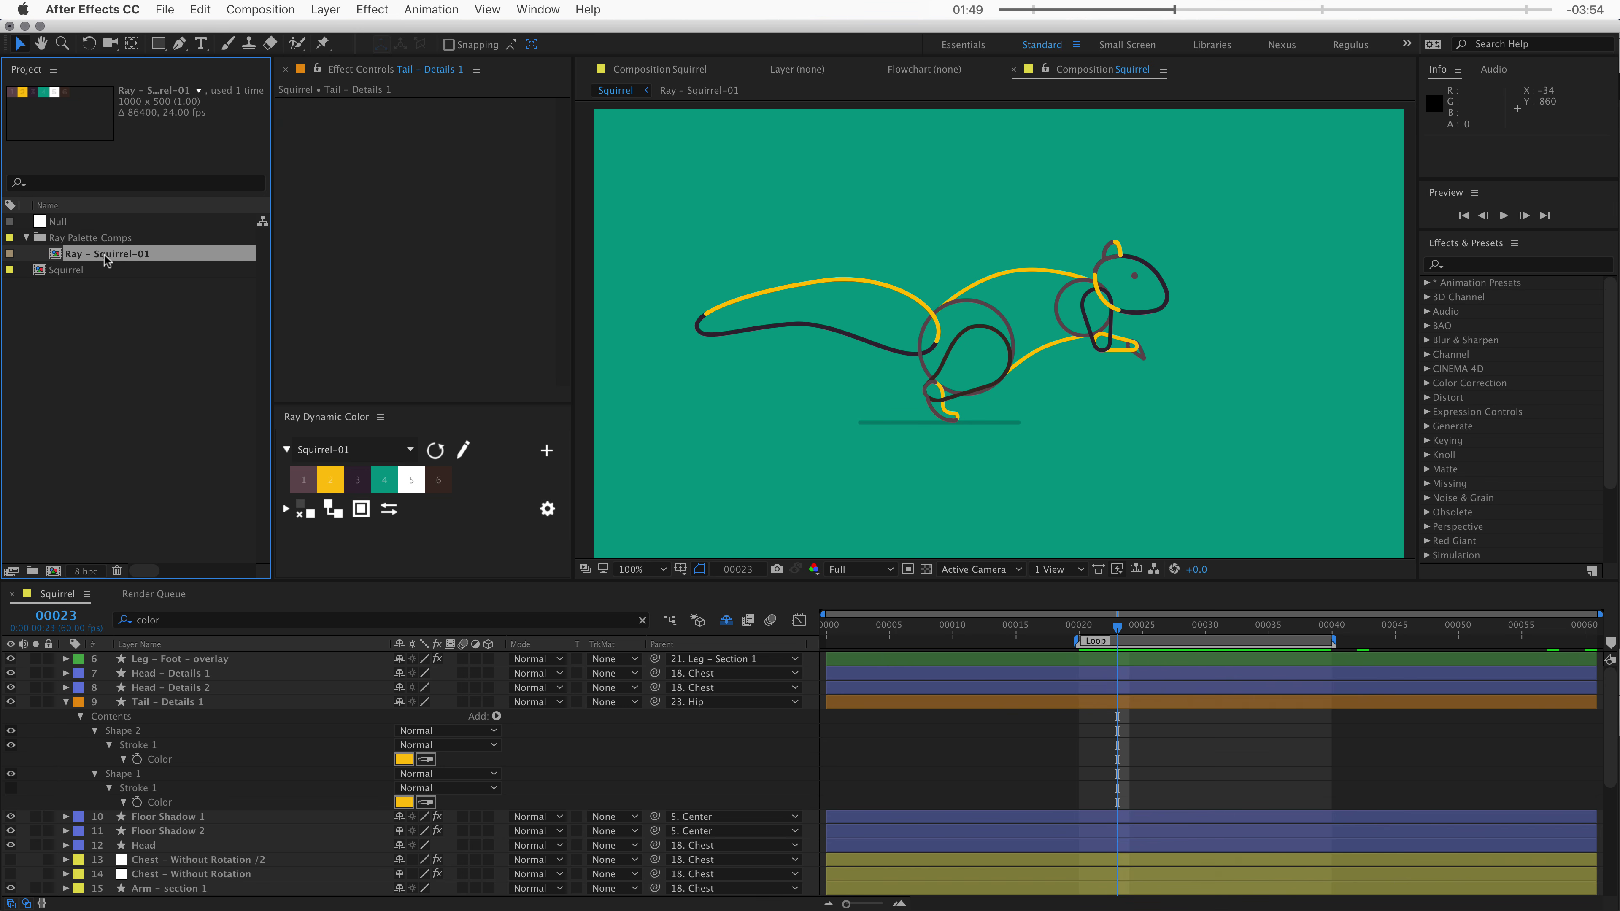
{"action": "left_click", "coordinate": [463, 451]}
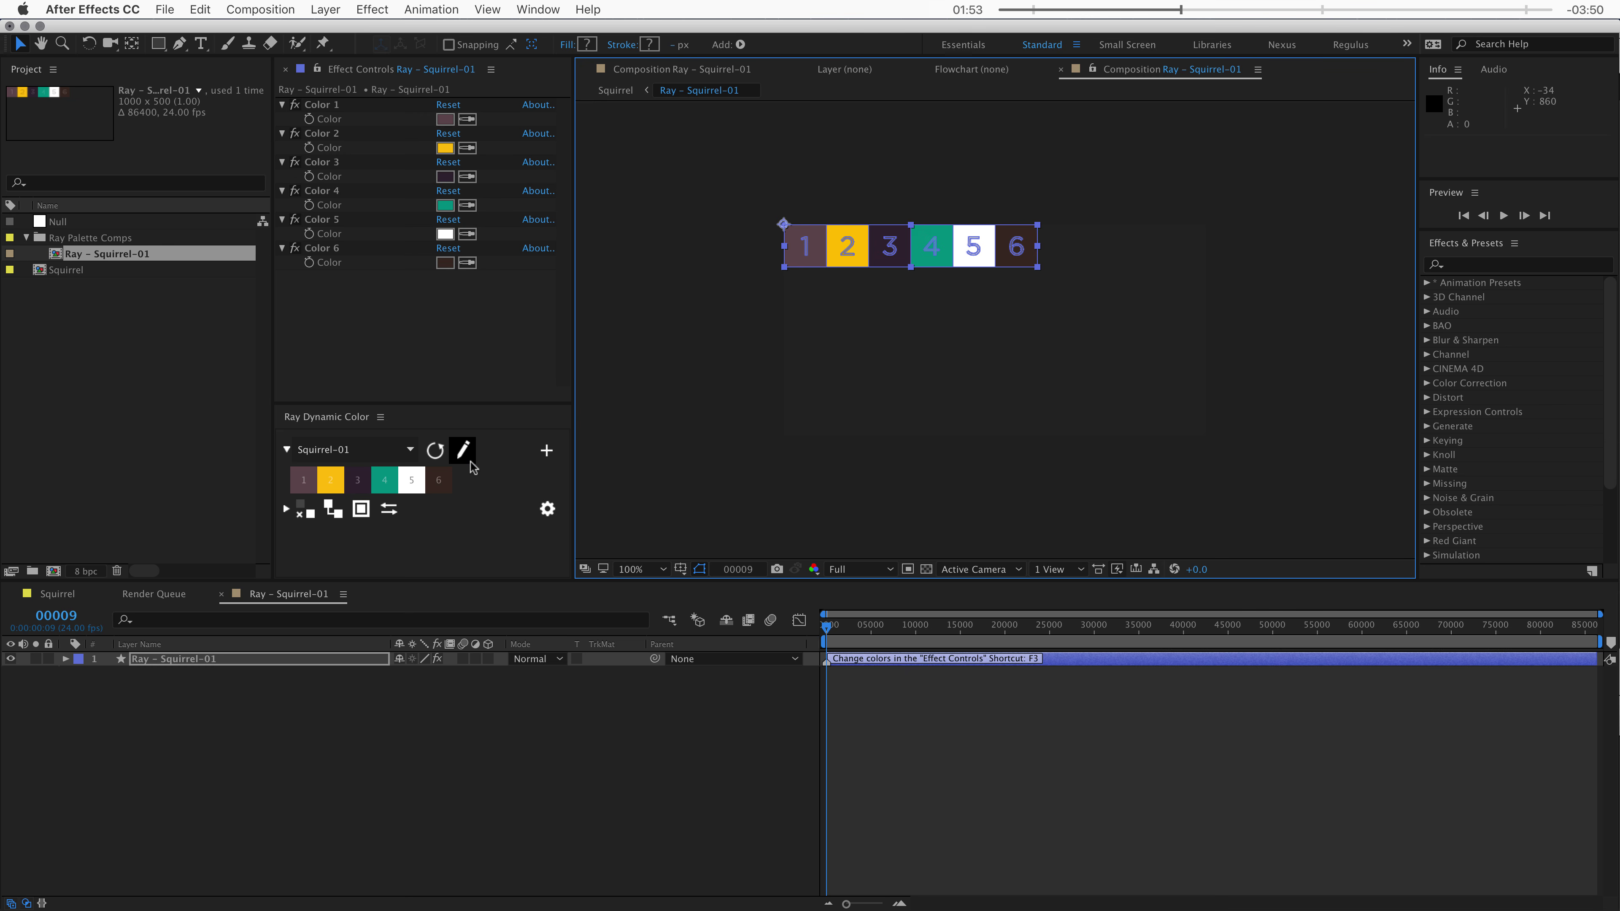
- Examine the Color 1 to Color 6 effects on the Ray – Squirrel-01 palette layer
{"action": "left_click", "coordinate": [191, 660]}
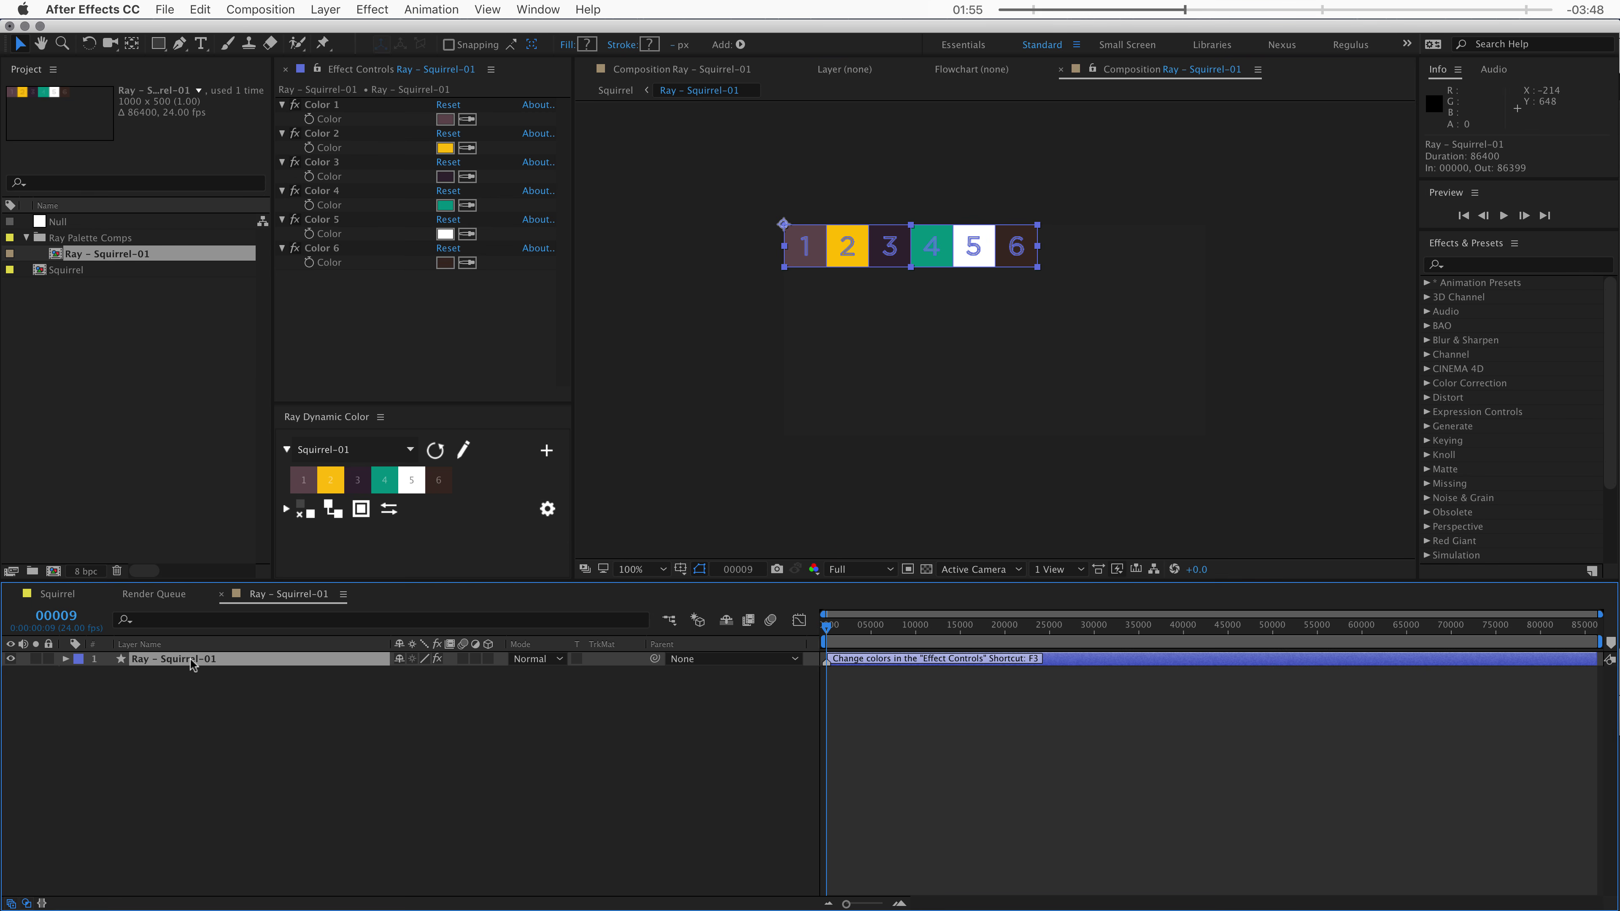
{"action": "left_click", "coordinate": [320, 105]}
{"action": "left_click", "coordinate": [327, 249], "text": "shift"}
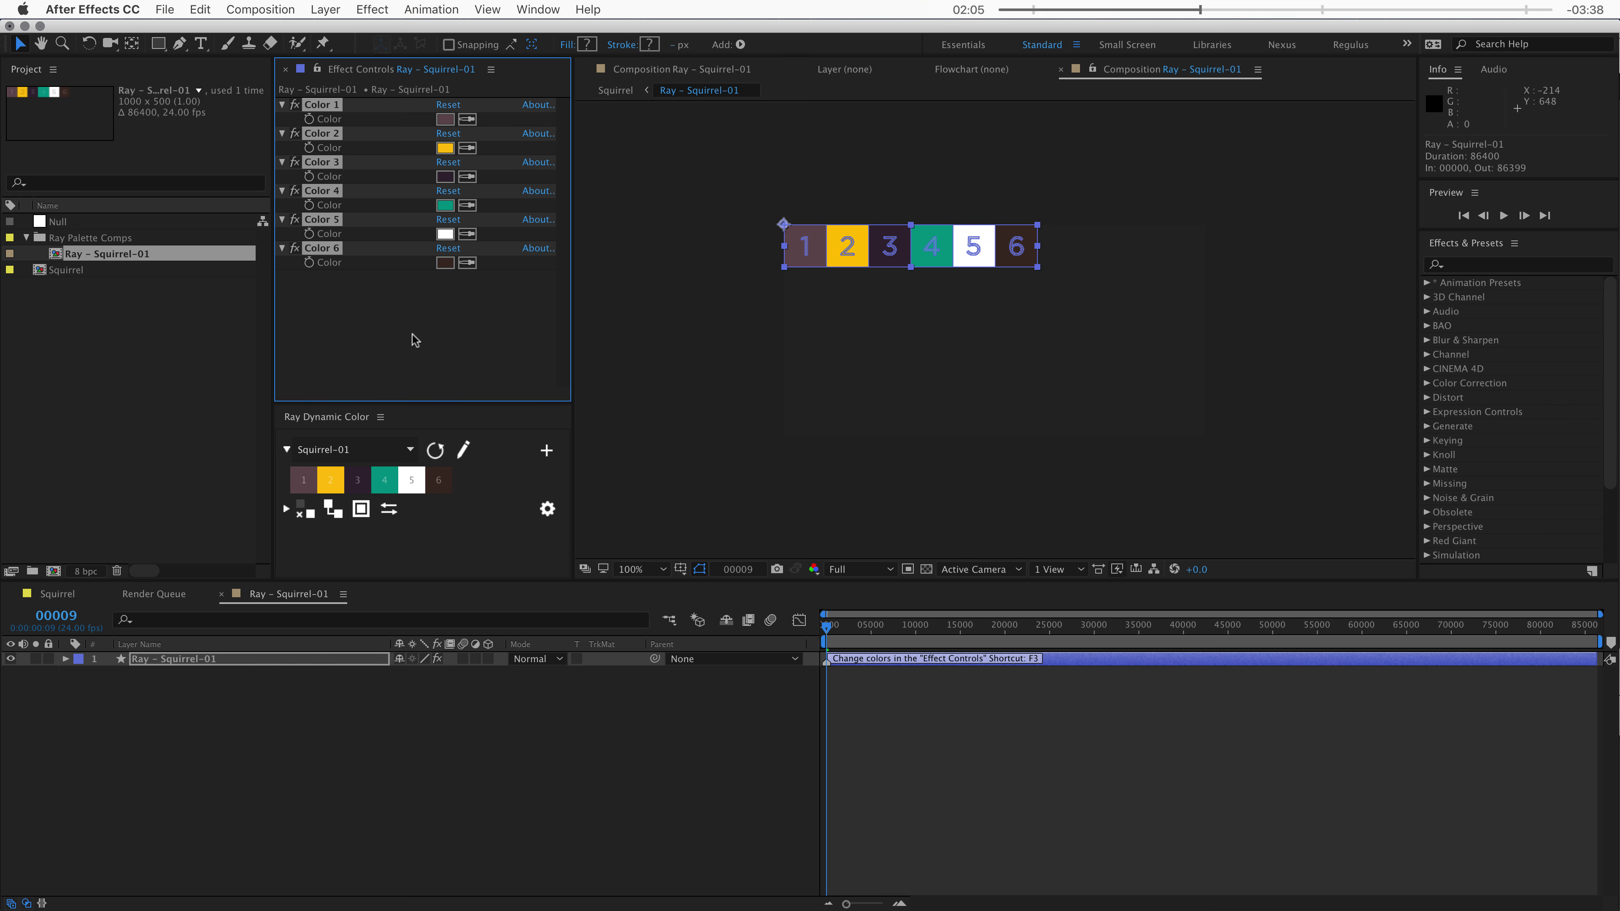
{"action": "left_click", "coordinate": [245, 686]}
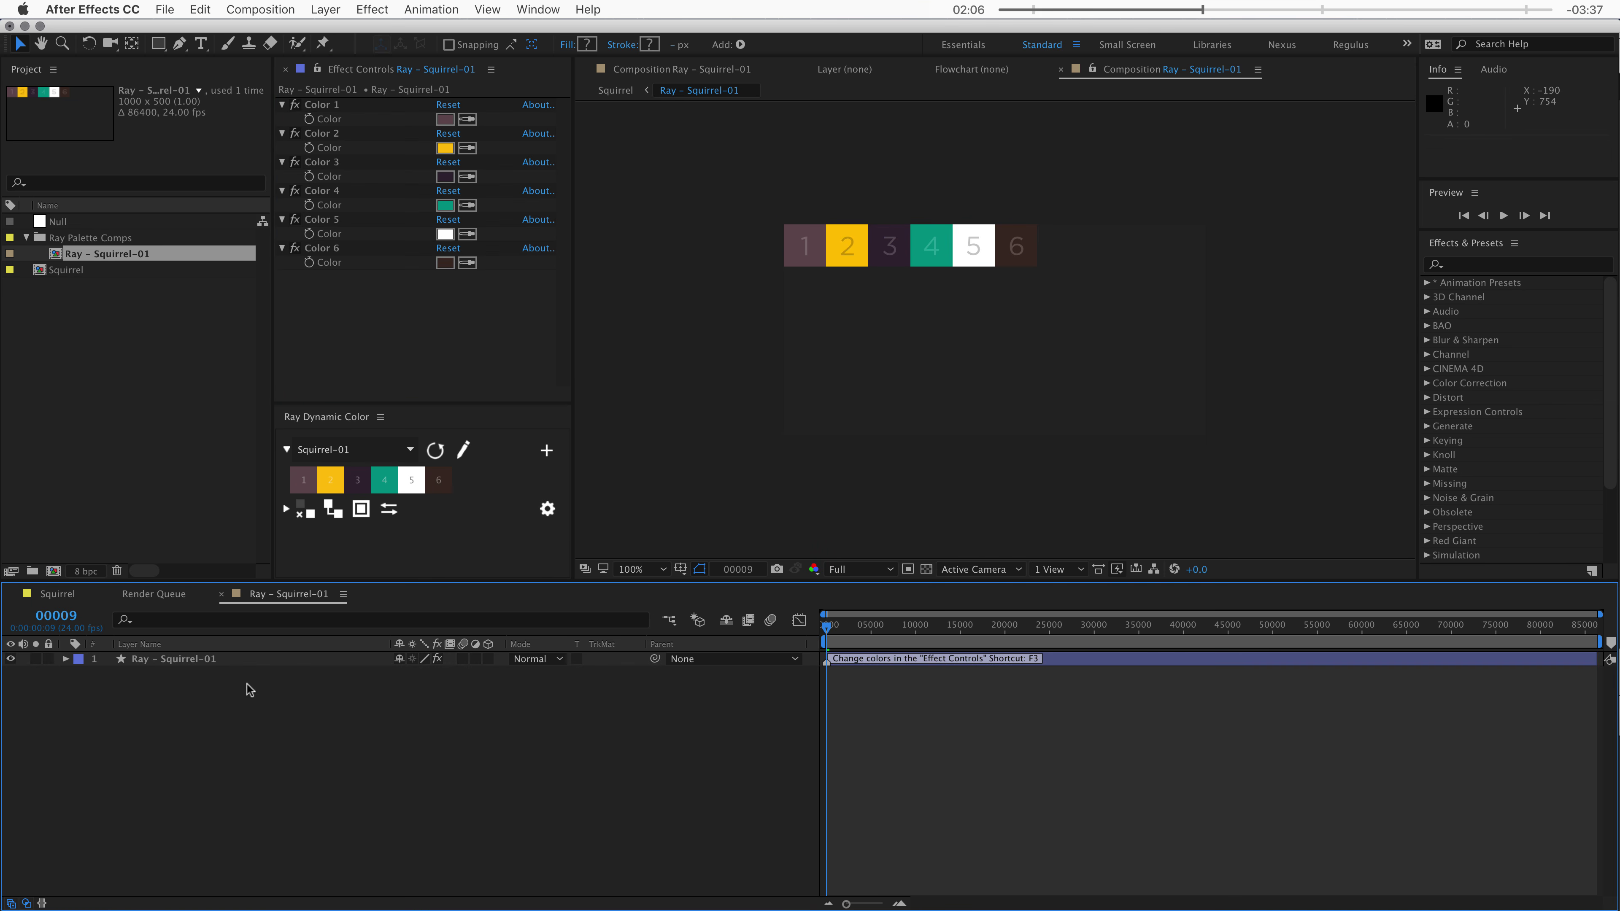
- Duplicate the Ray – Squirrel-01 layer and rename the copy "Ray – Squirrel-01 orange"
{"action": "left_click", "coordinate": [219, 663]}
{"action": "key", "text": "ctrl+d"}
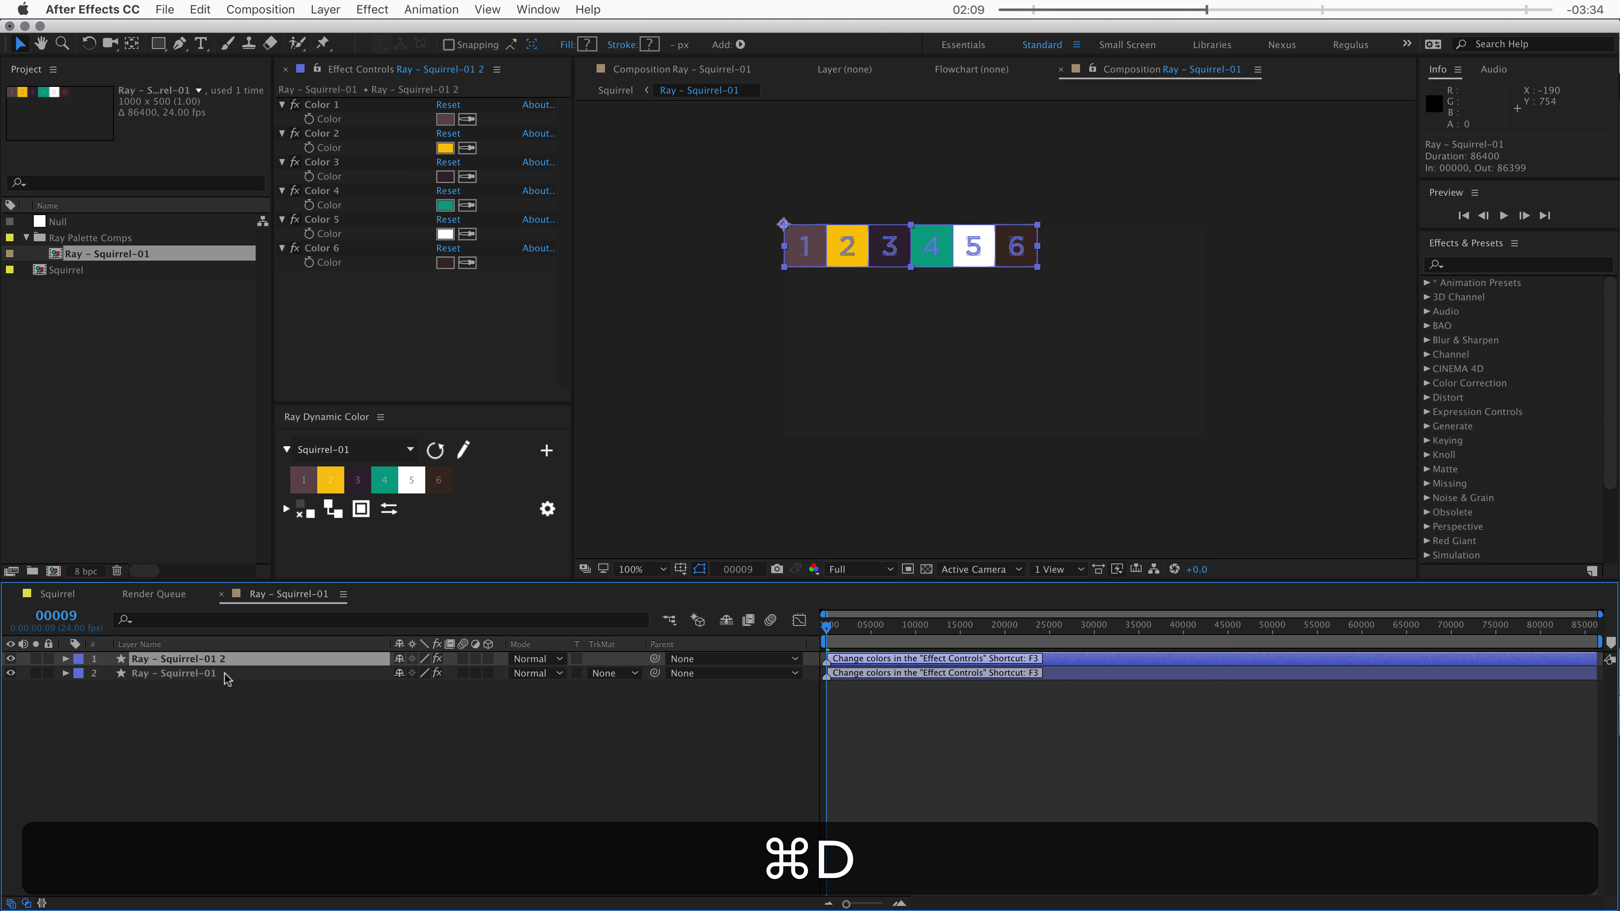
{"action": "key", "text": "Return"}
{"action": "key", "text": "Right"}
{"action": "key", "text": "BackSpace"}
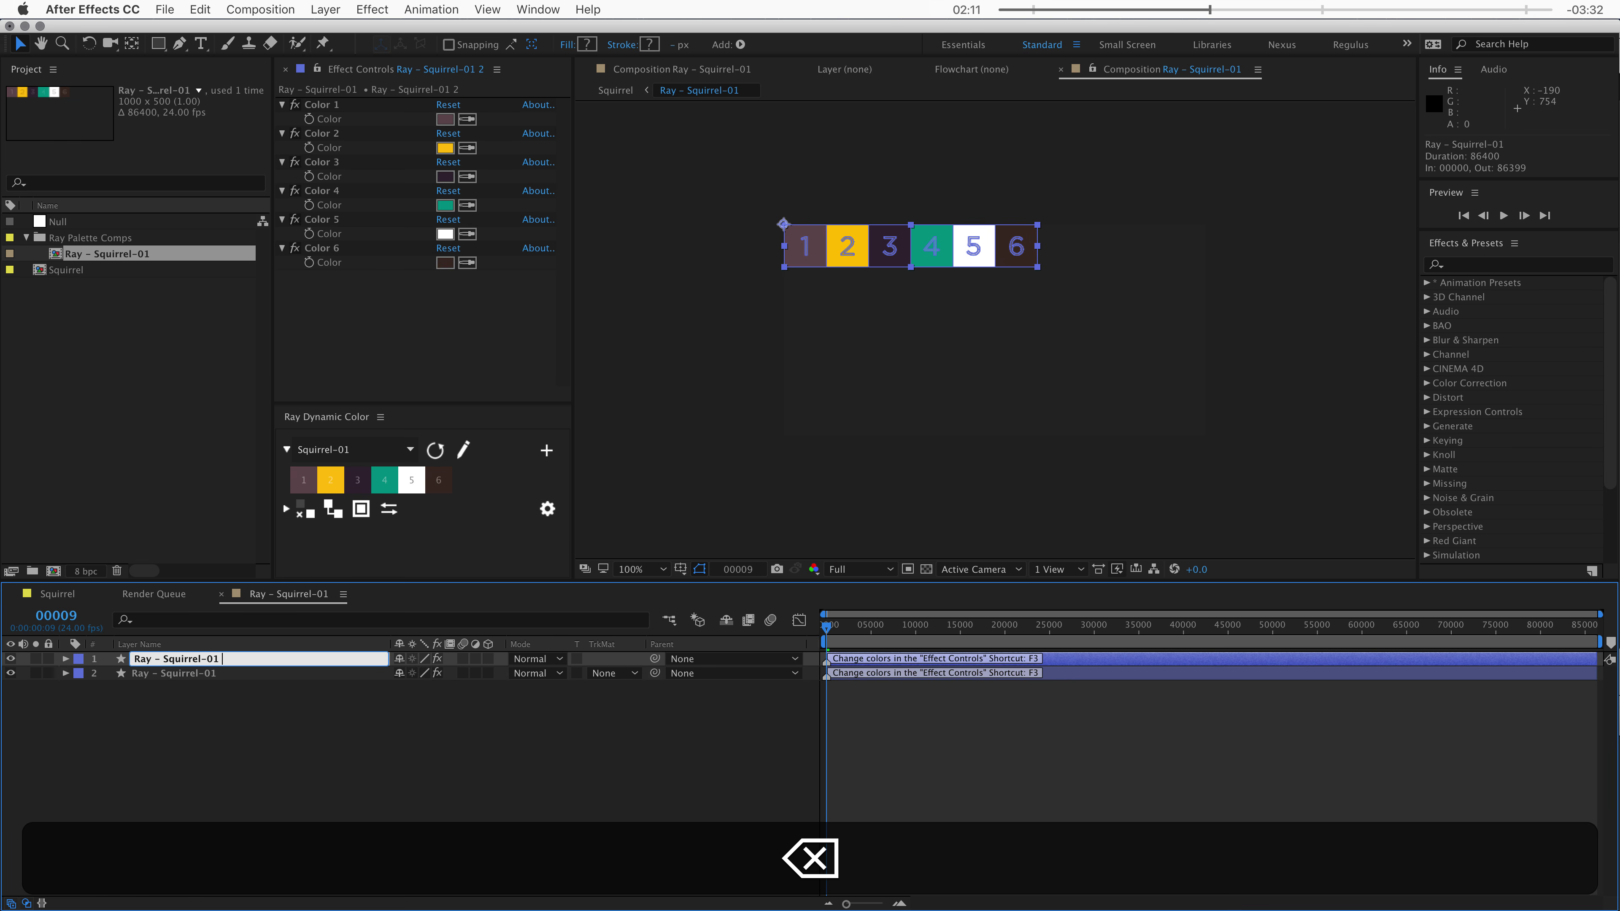
{"action": "type", "text": "orange"}
{"action": "key", "text": "Return"}
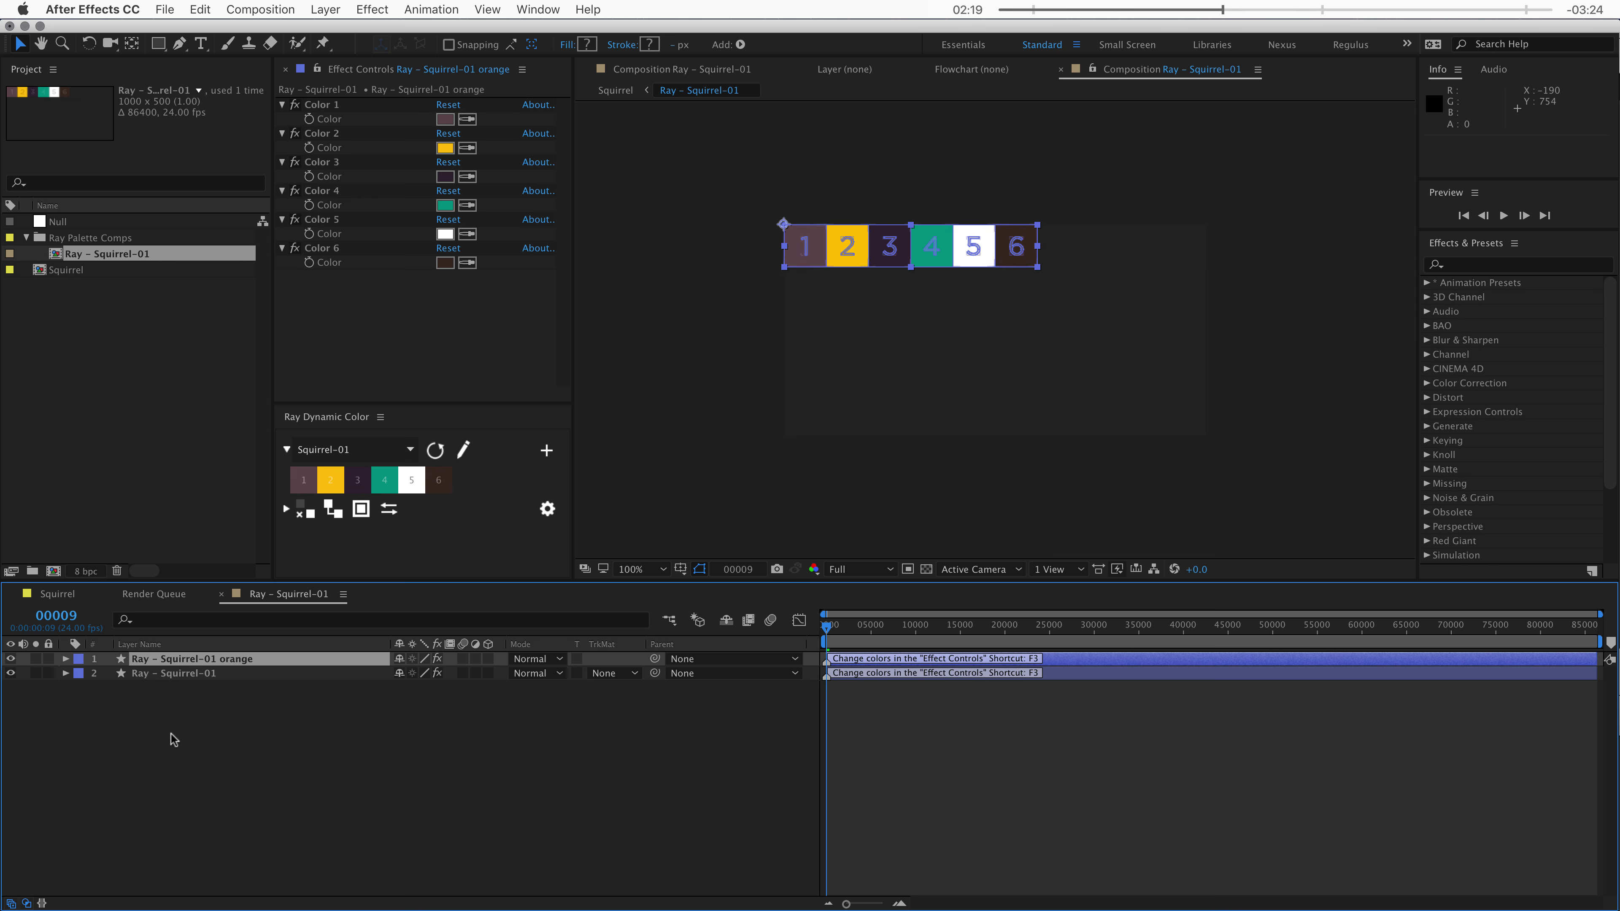
- Set Color 2 of the Ray – Squirrel-01 orange layer to orange FF7407 and refresh the palette swatches
{"action": "left_click", "coordinate": [184, 673]}
{"action": "left_click", "coordinate": [201, 711]}
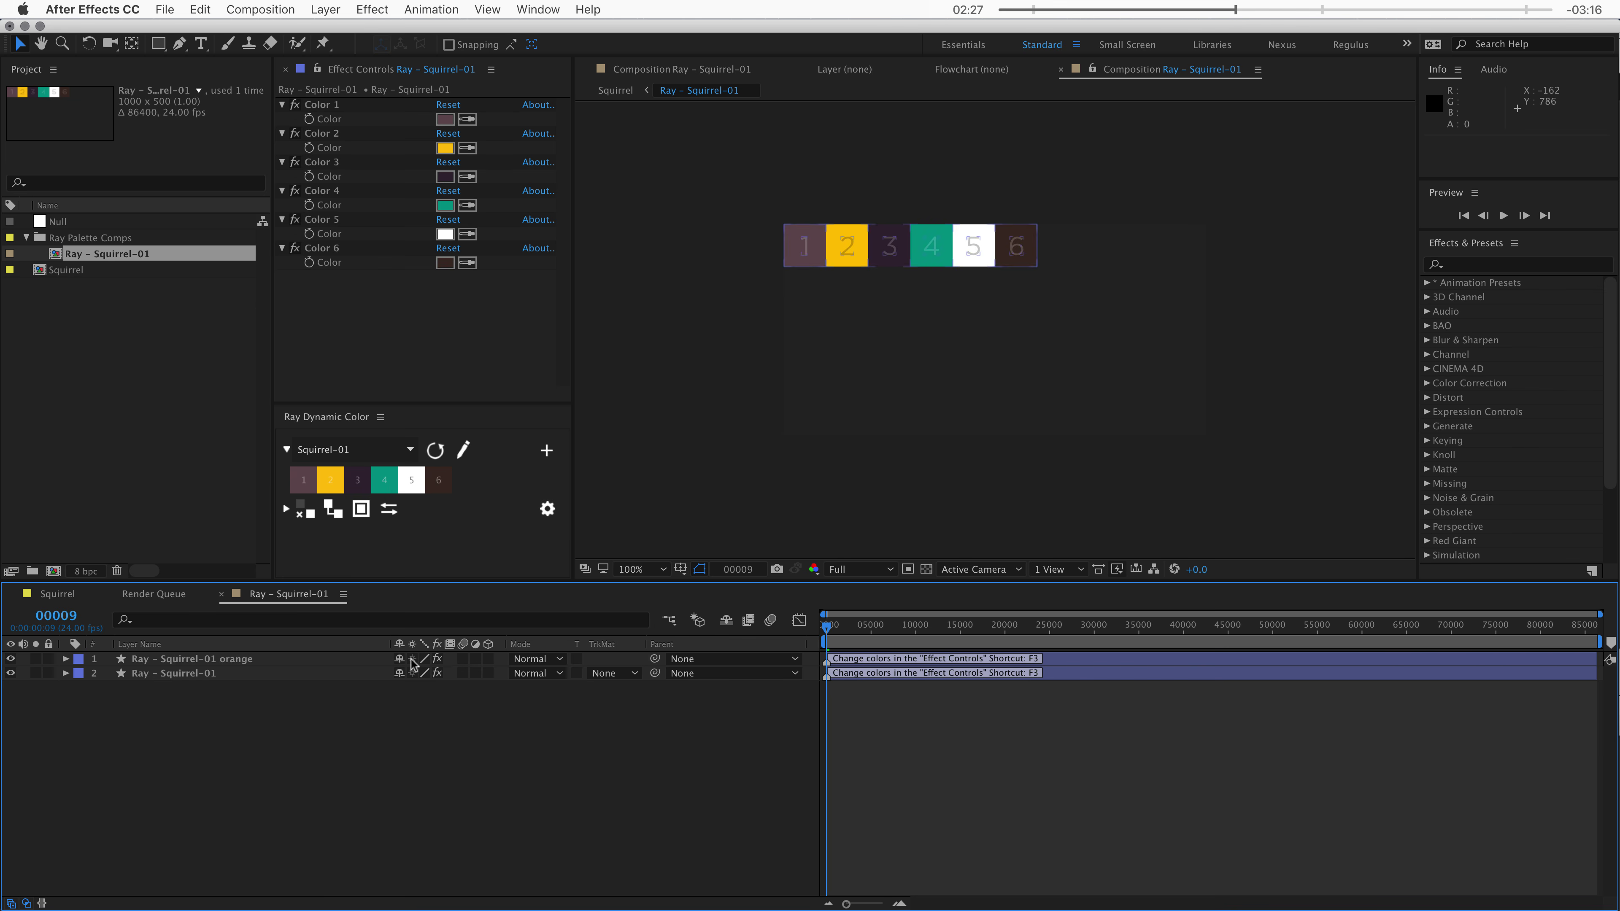
{"action": "left_click", "coordinate": [210, 659]}
{"action": "left_click", "coordinate": [445, 148]}
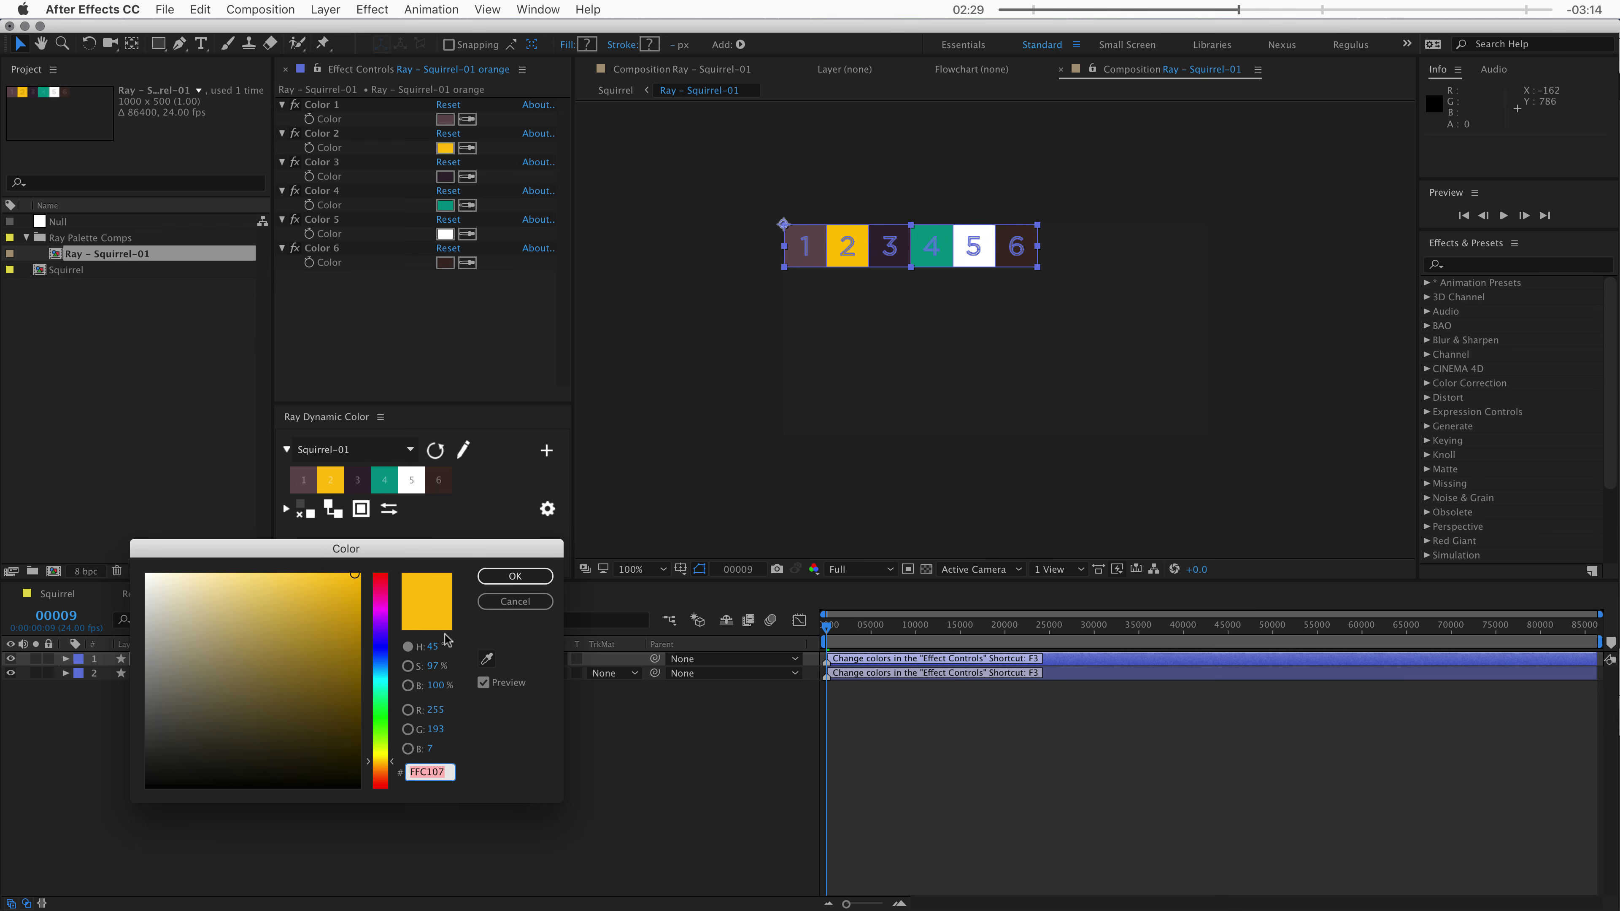
{"action": "left_click", "coordinate": [380, 772]}
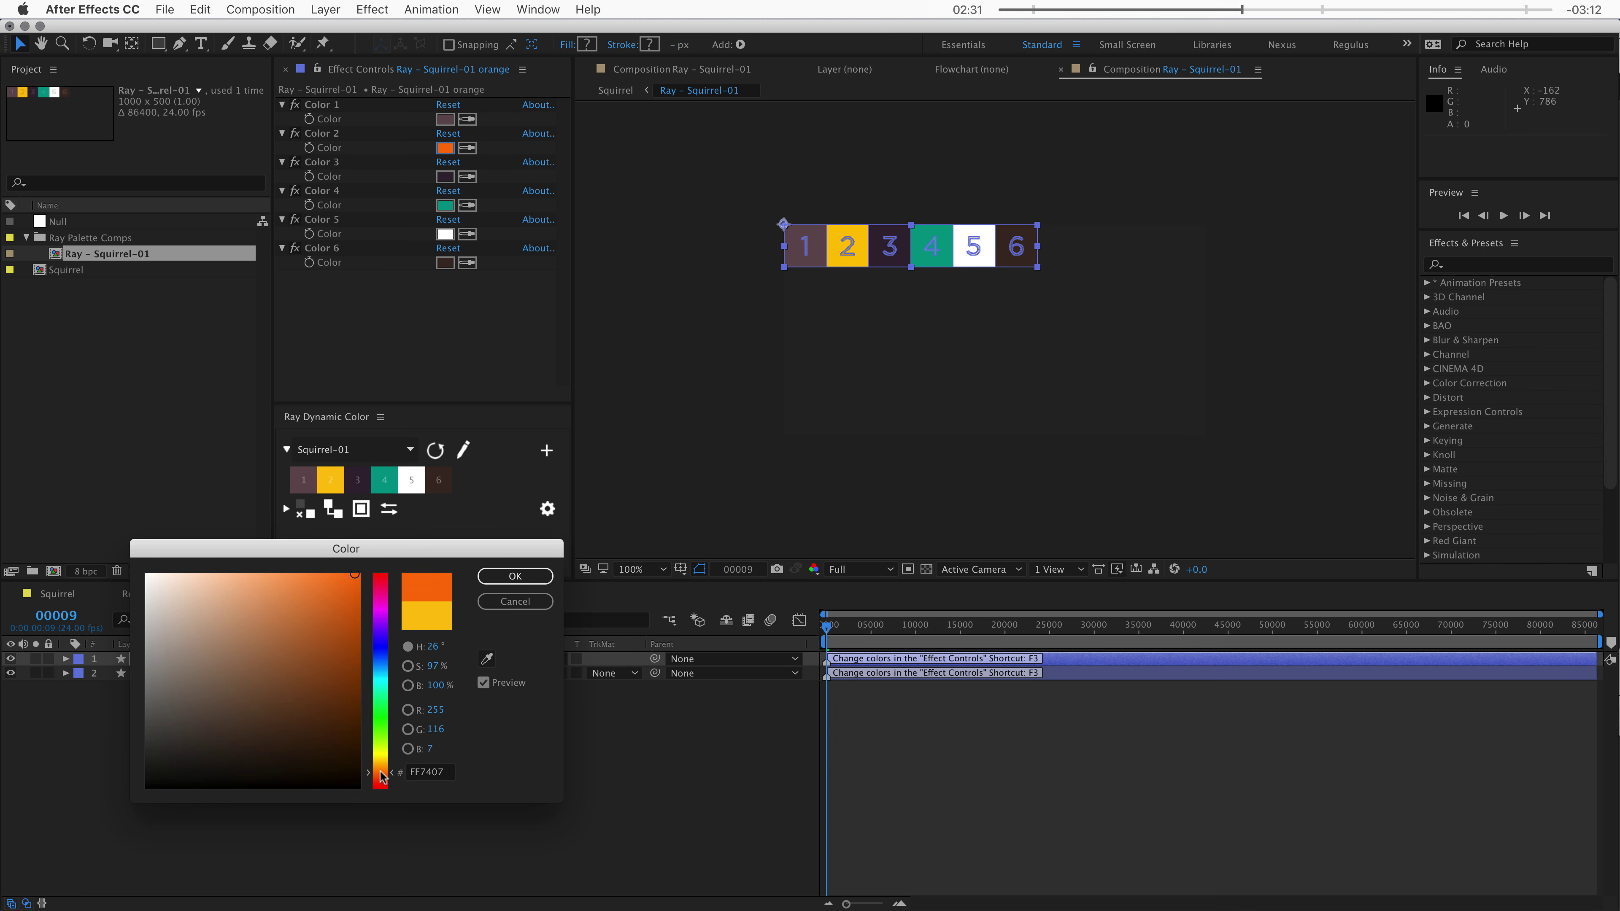
{"action": "left_click", "coordinate": [501, 581]}
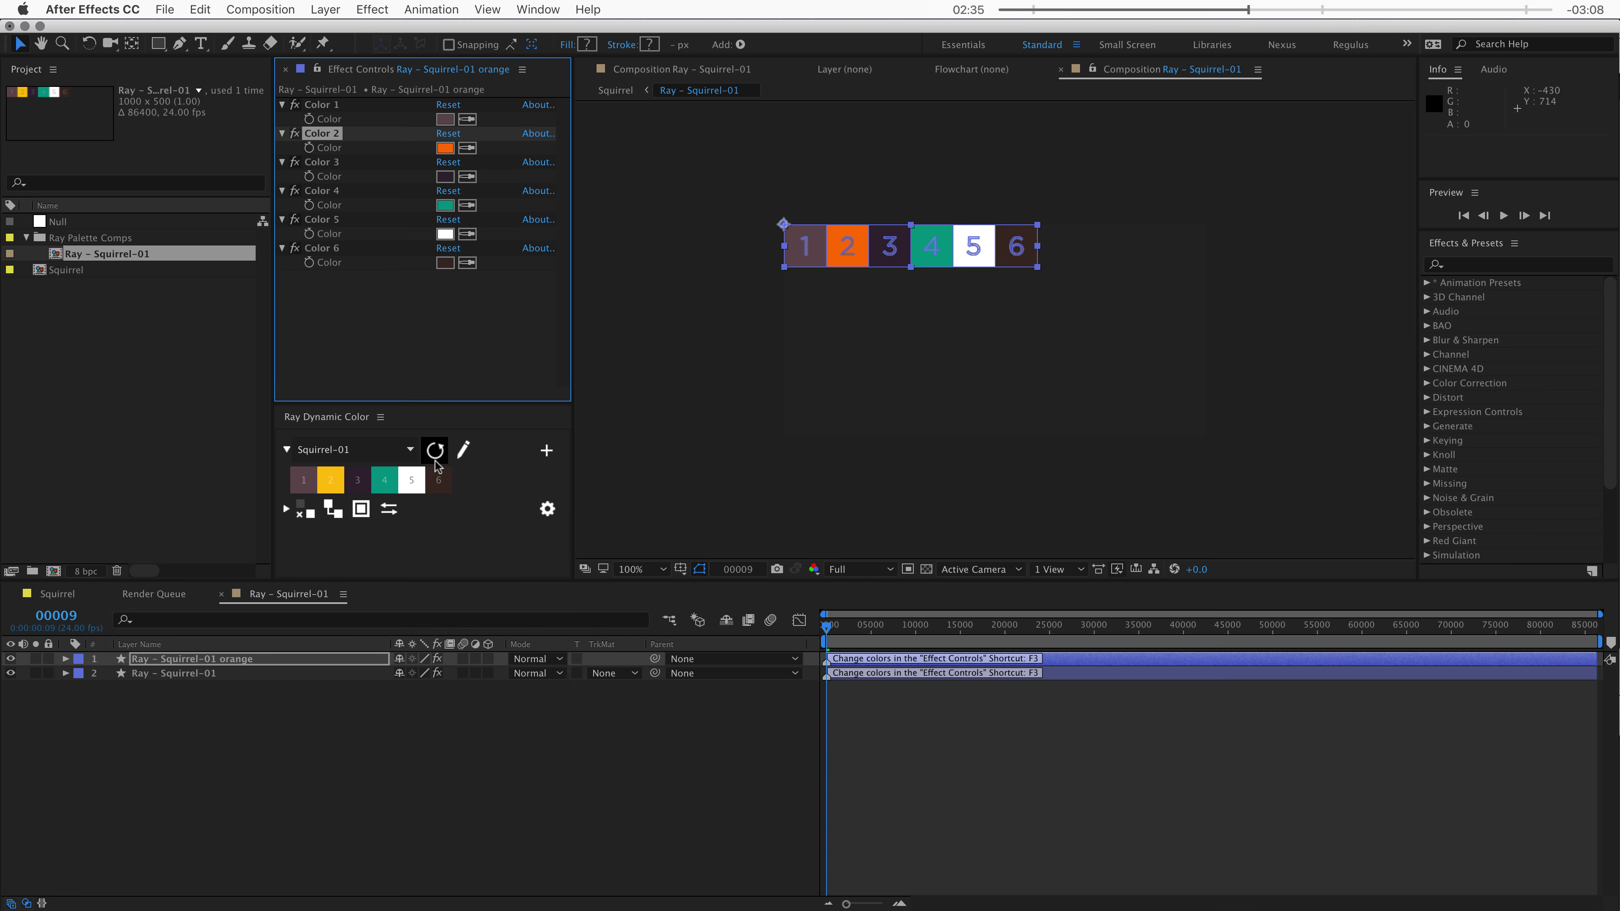
{"action": "left_click", "coordinate": [434, 450]}
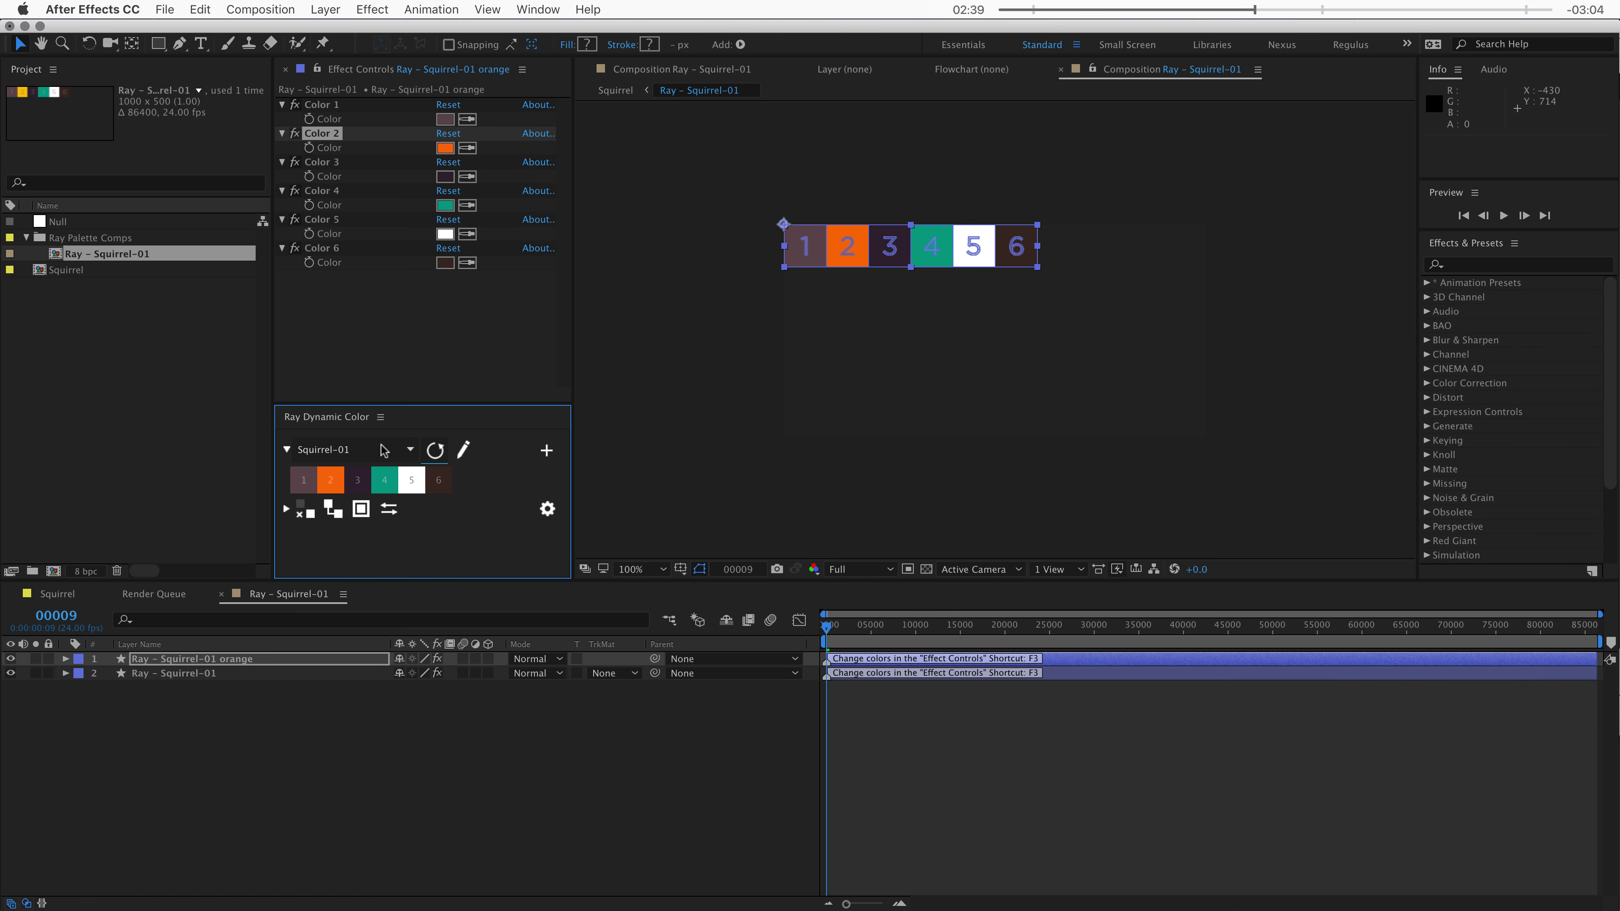
- Return to the Squirrel composition and inspect the palette-linked Shape 2 stroke color of the Tail – Details 1 layer
{"action": "key", "text": "Tab"}
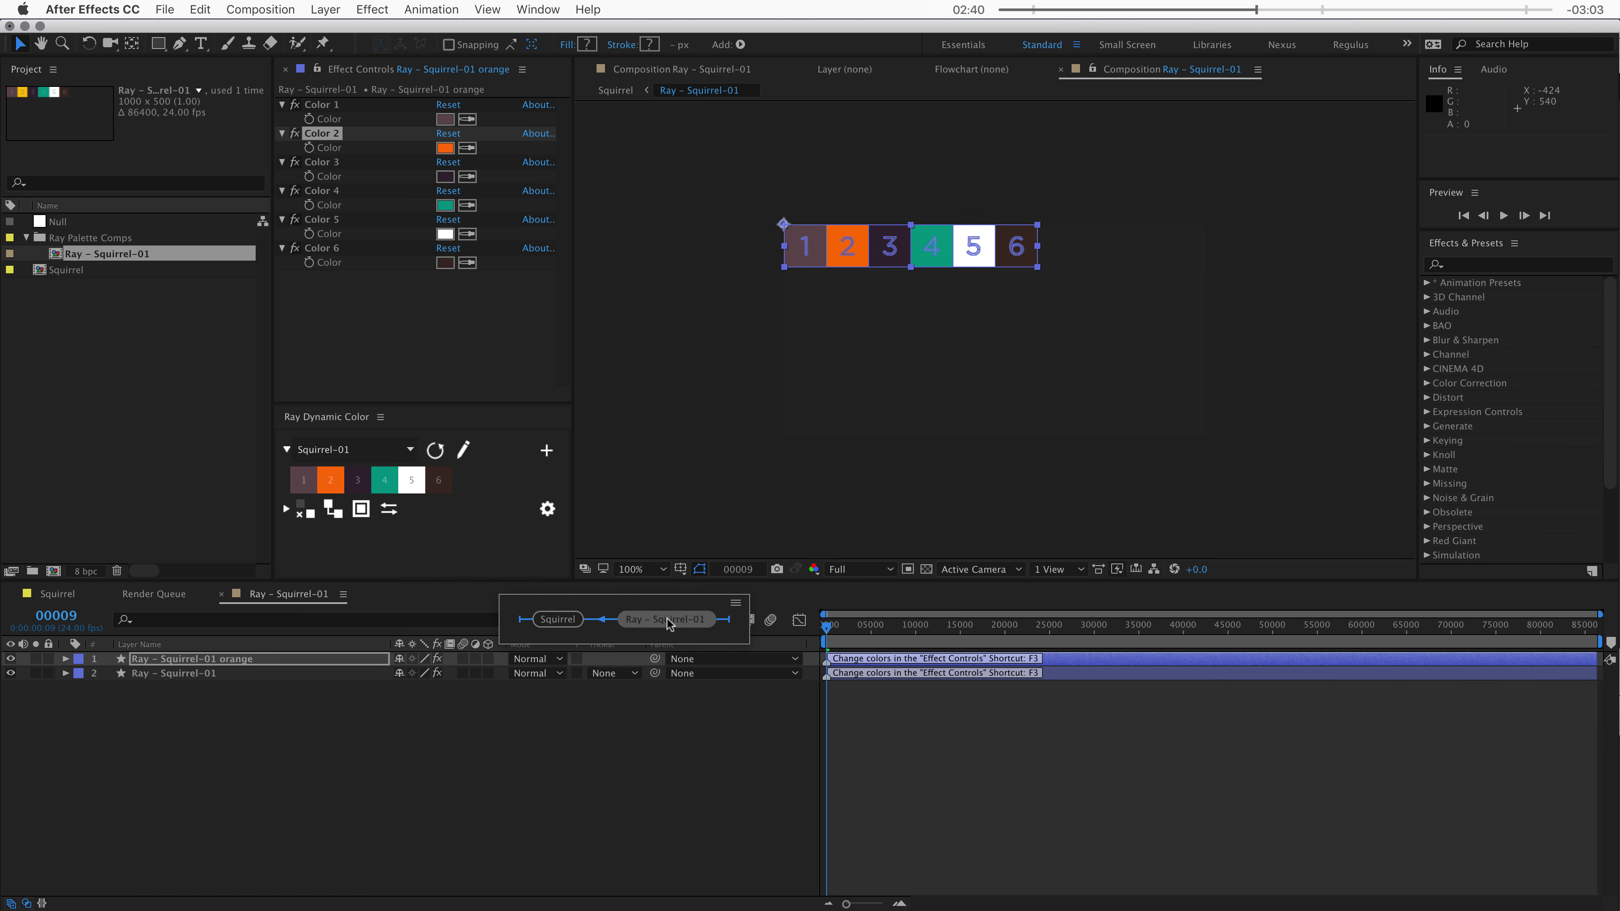
{"action": "left_click", "coordinate": [558, 619]}
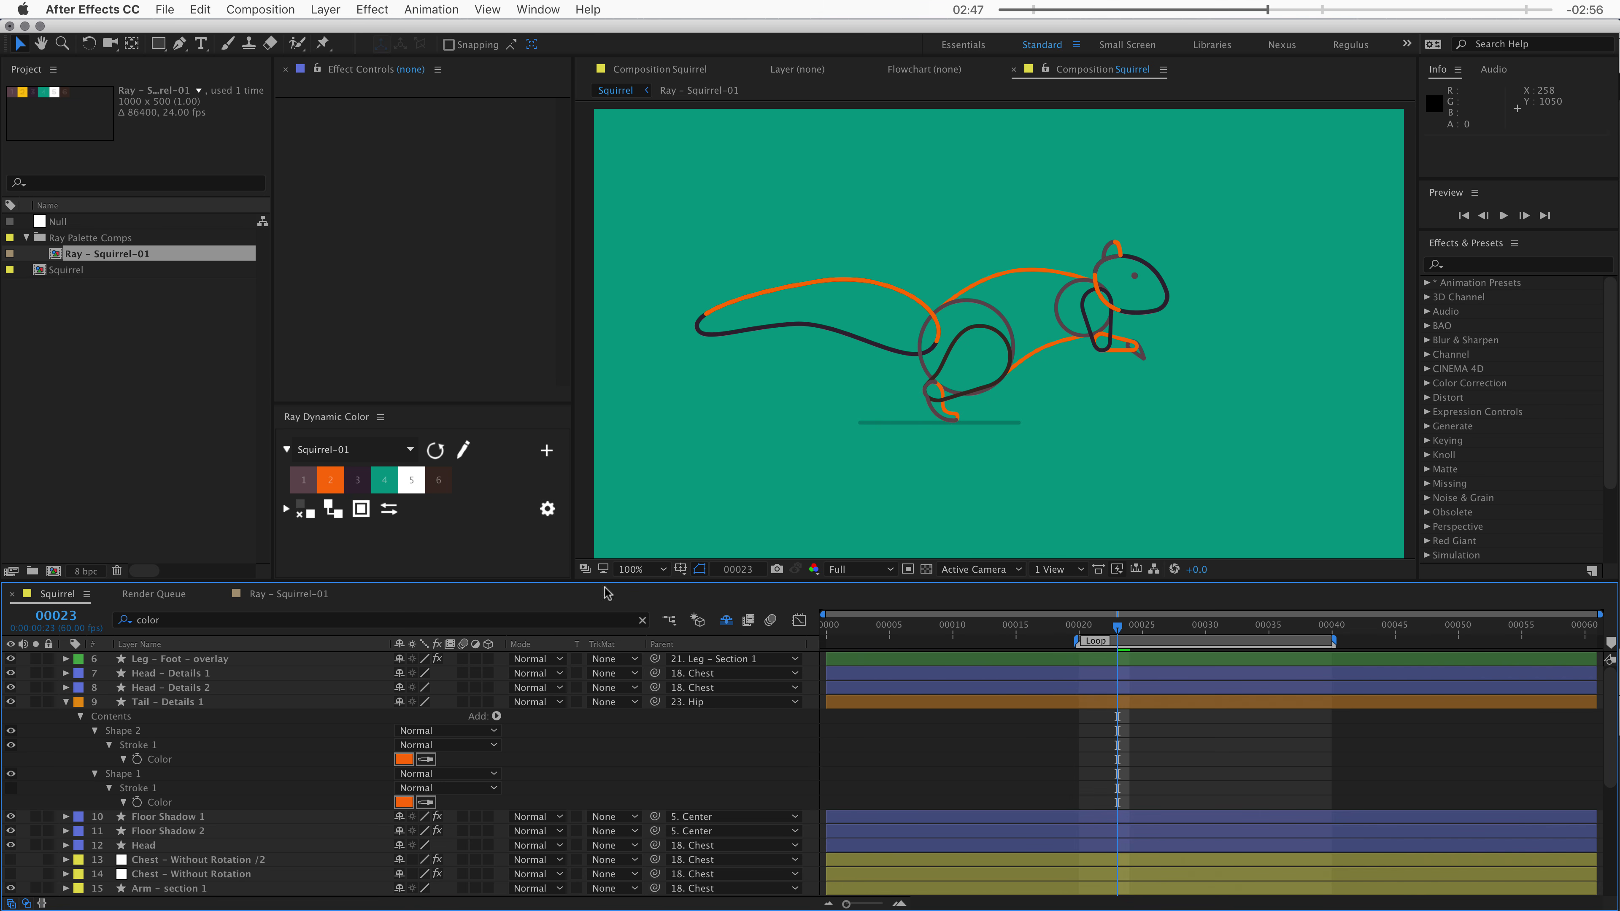
{"action": "left_click", "coordinate": [404, 758]}
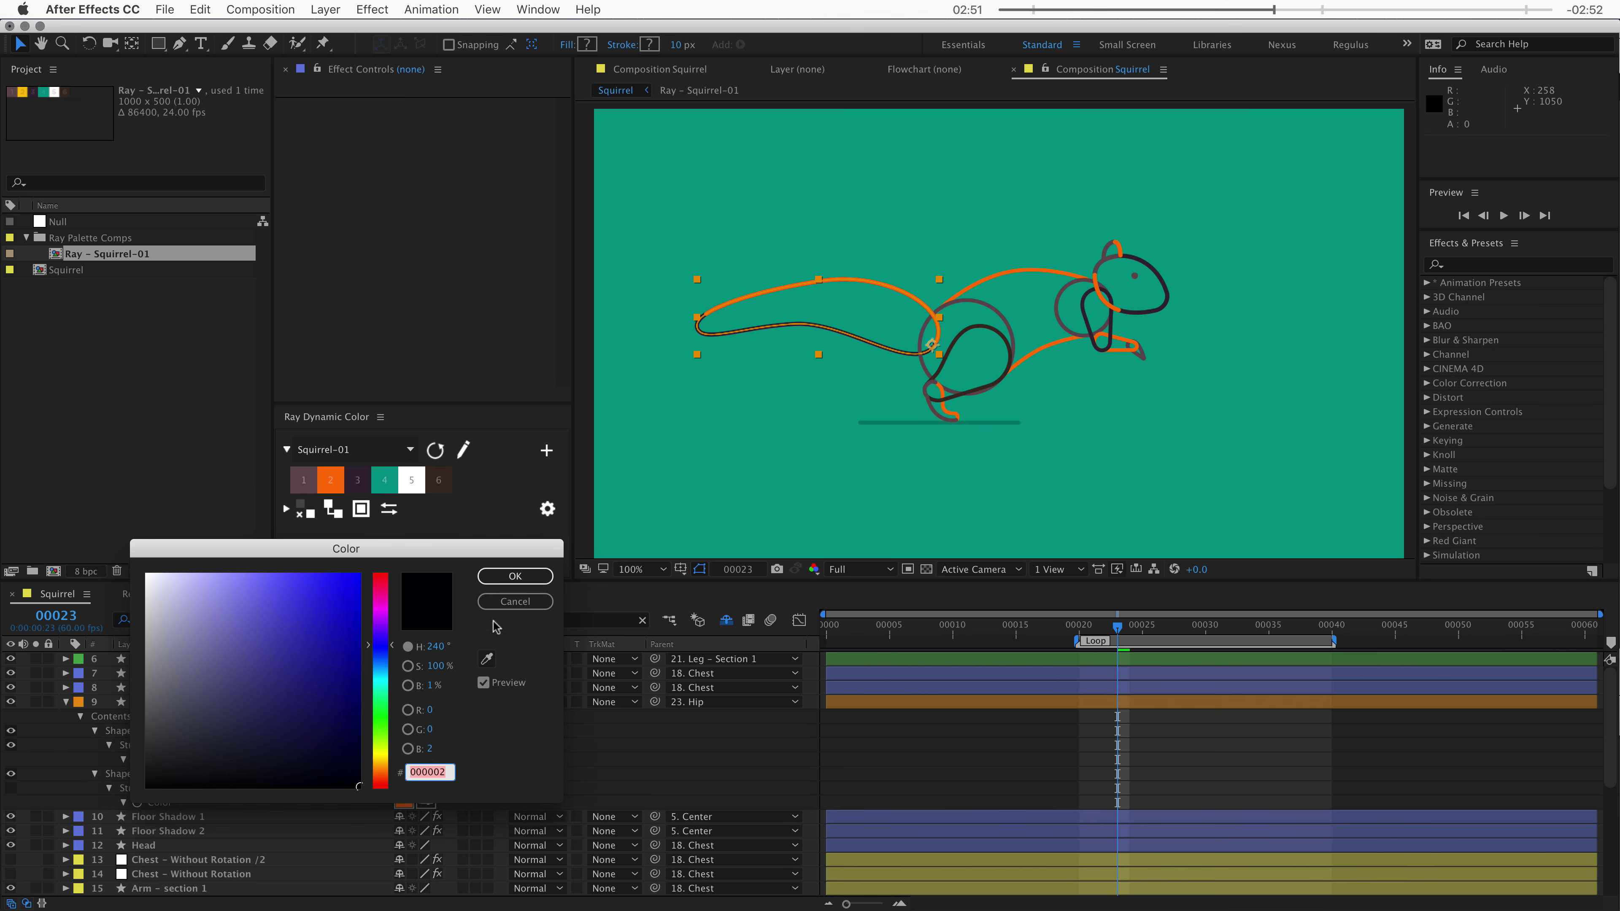
{"action": "left_click", "coordinate": [514, 601]}
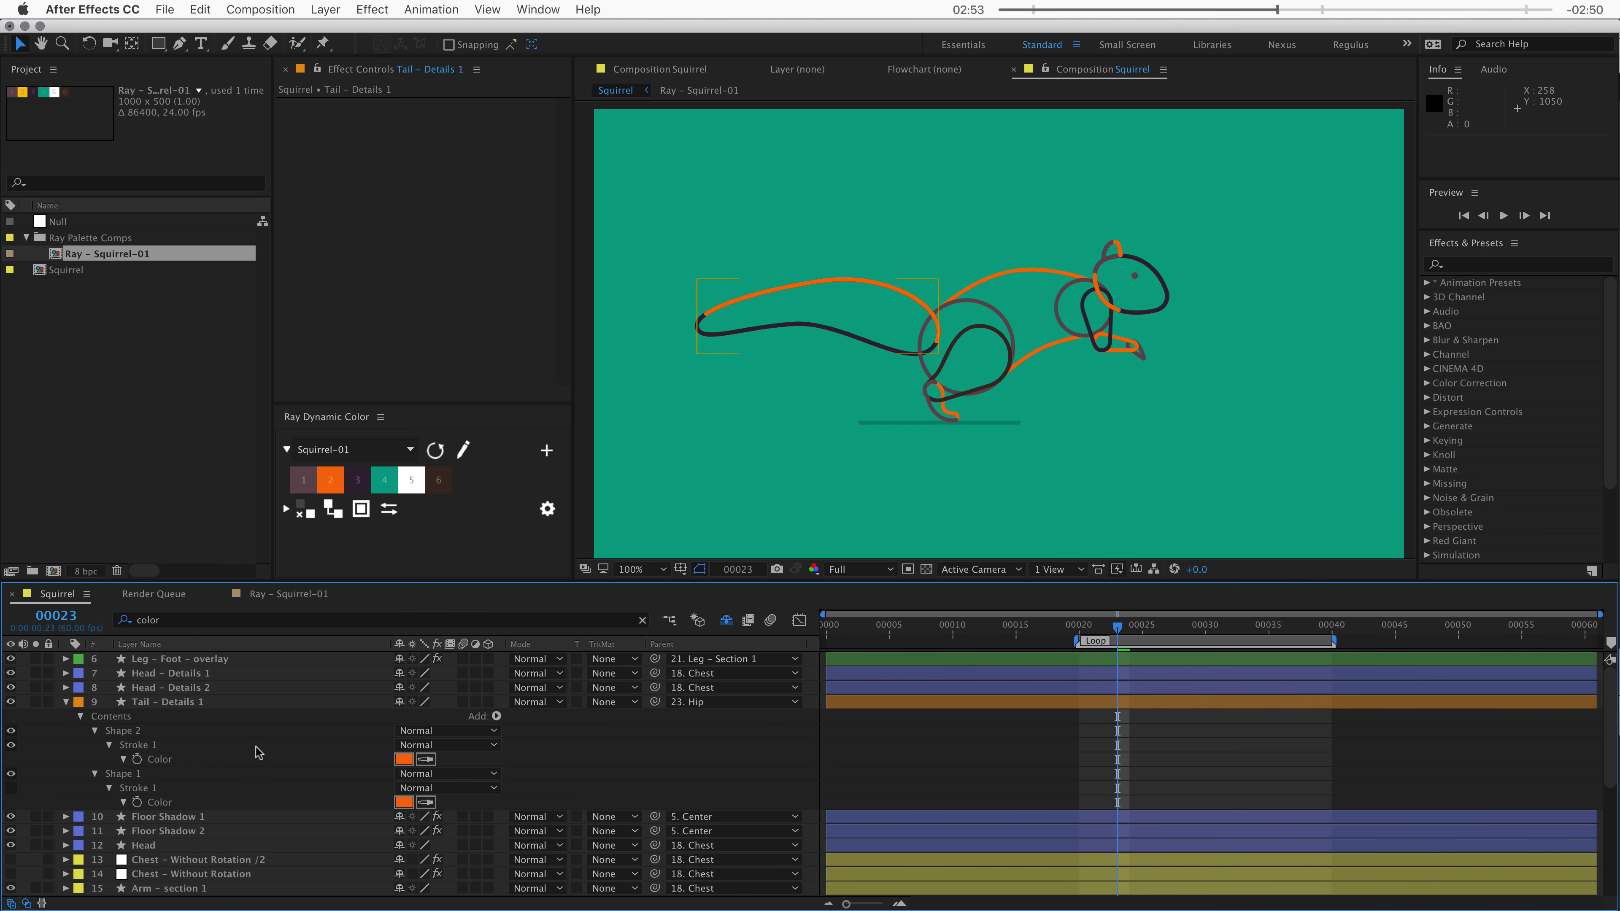
- Unlink the Shape 2 stroke color of Tail – Details 1 from the palette, baking its Ray Dynamic Color expression
{"action": "left_click", "coordinate": [207, 763]}
{"action": "left_click", "coordinate": [171, 761]}
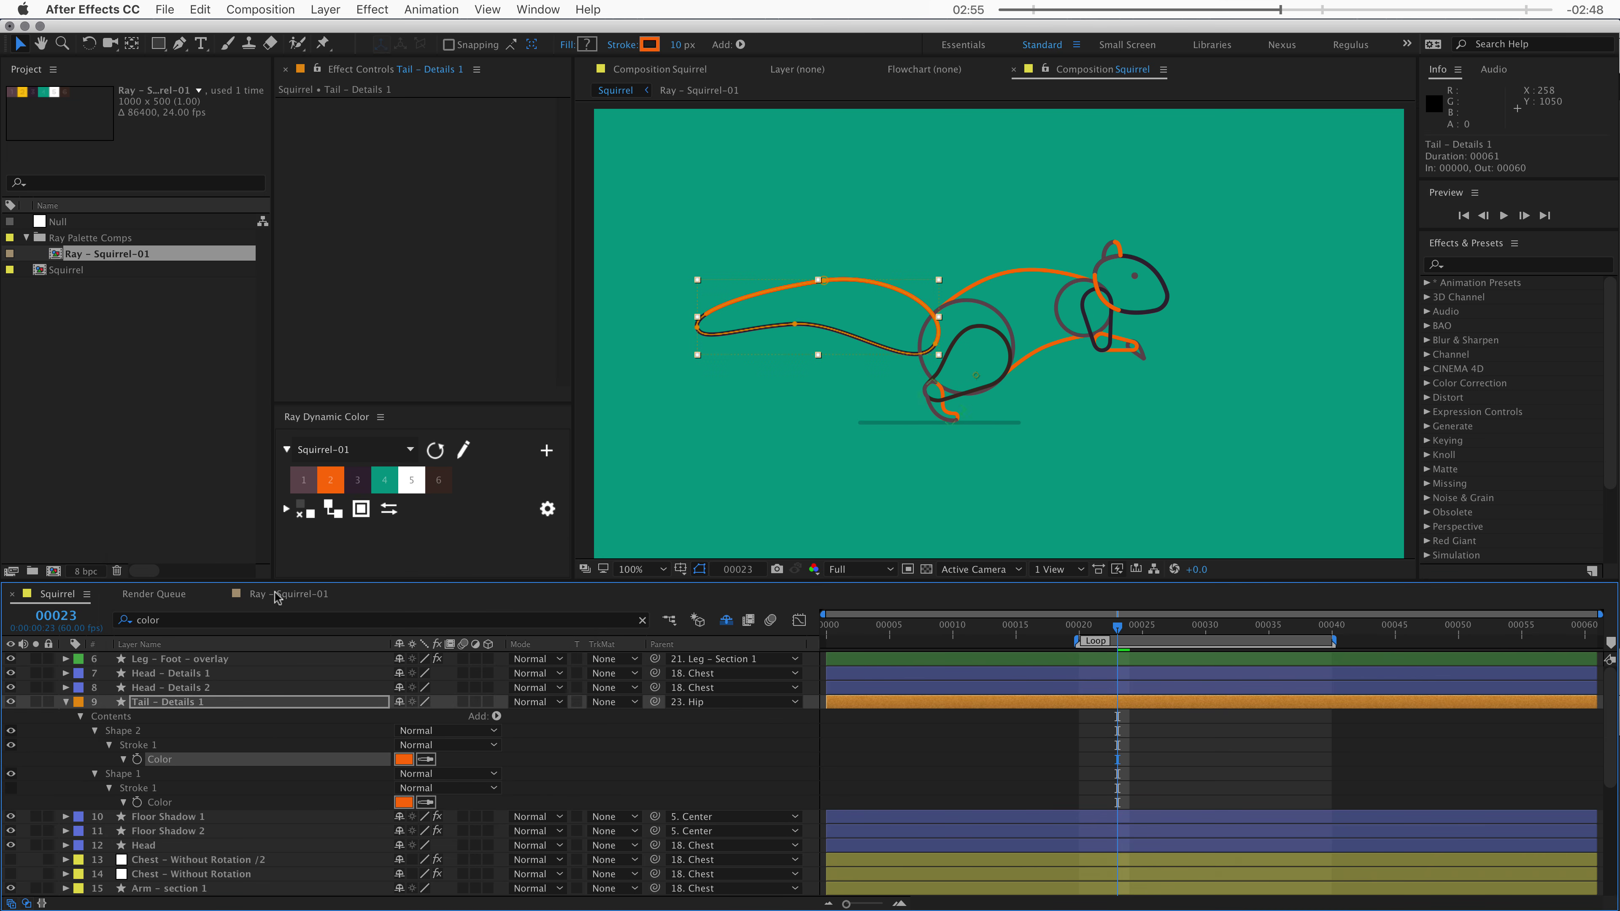
{"action": "left_click", "coordinate": [305, 510]}
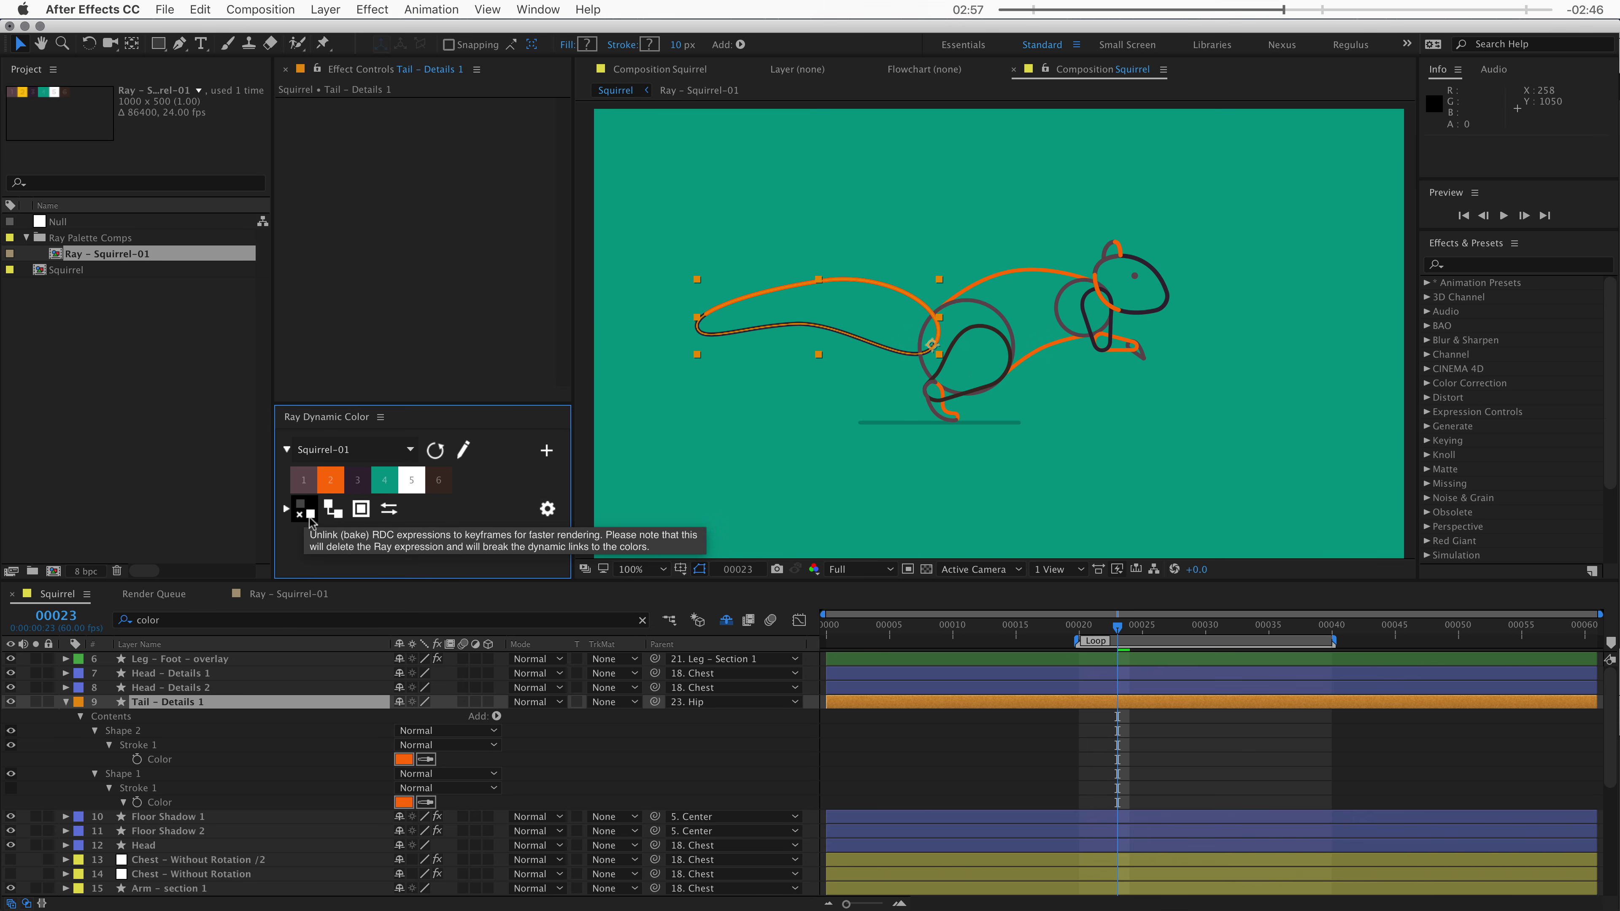
- Check the hex value of the unlinked Shape 2 stroke color on Tail – Details 1 without changing it
{"action": "left_click", "coordinate": [403, 758]}
{"action": "left_click", "coordinate": [440, 771]}
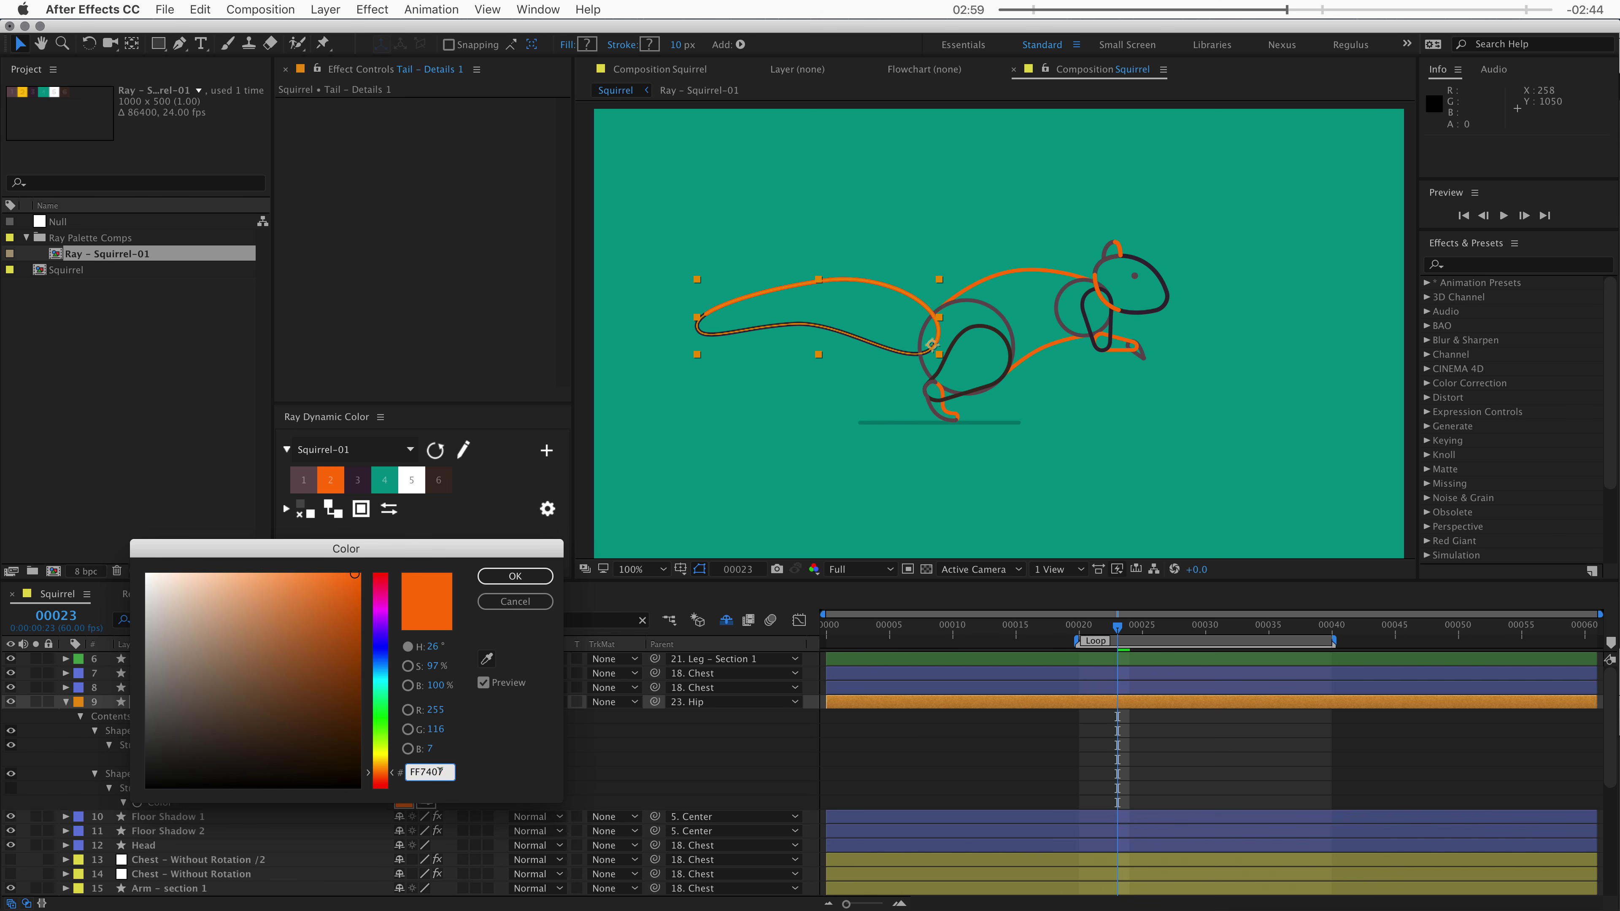
{"action": "double_click", "coordinate": [440, 771]}
{"action": "left_click", "coordinate": [513, 601]}
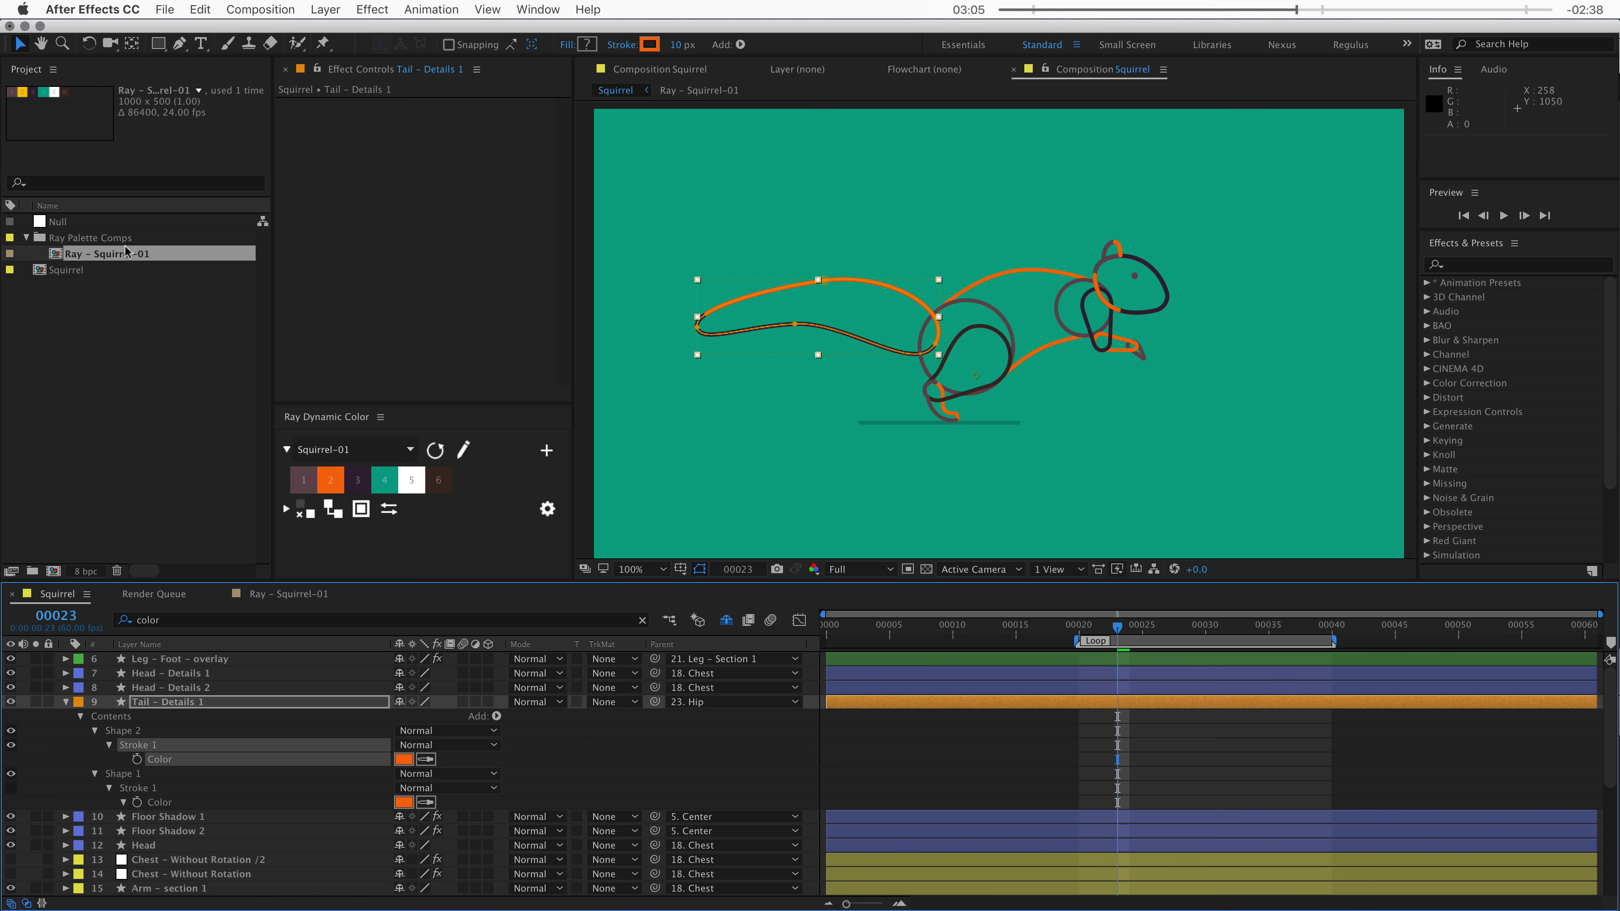
- Unlink the colors of all layers in the Squirrel composition from the Ray palette
{"action": "left_click", "coordinate": [60, 271]}
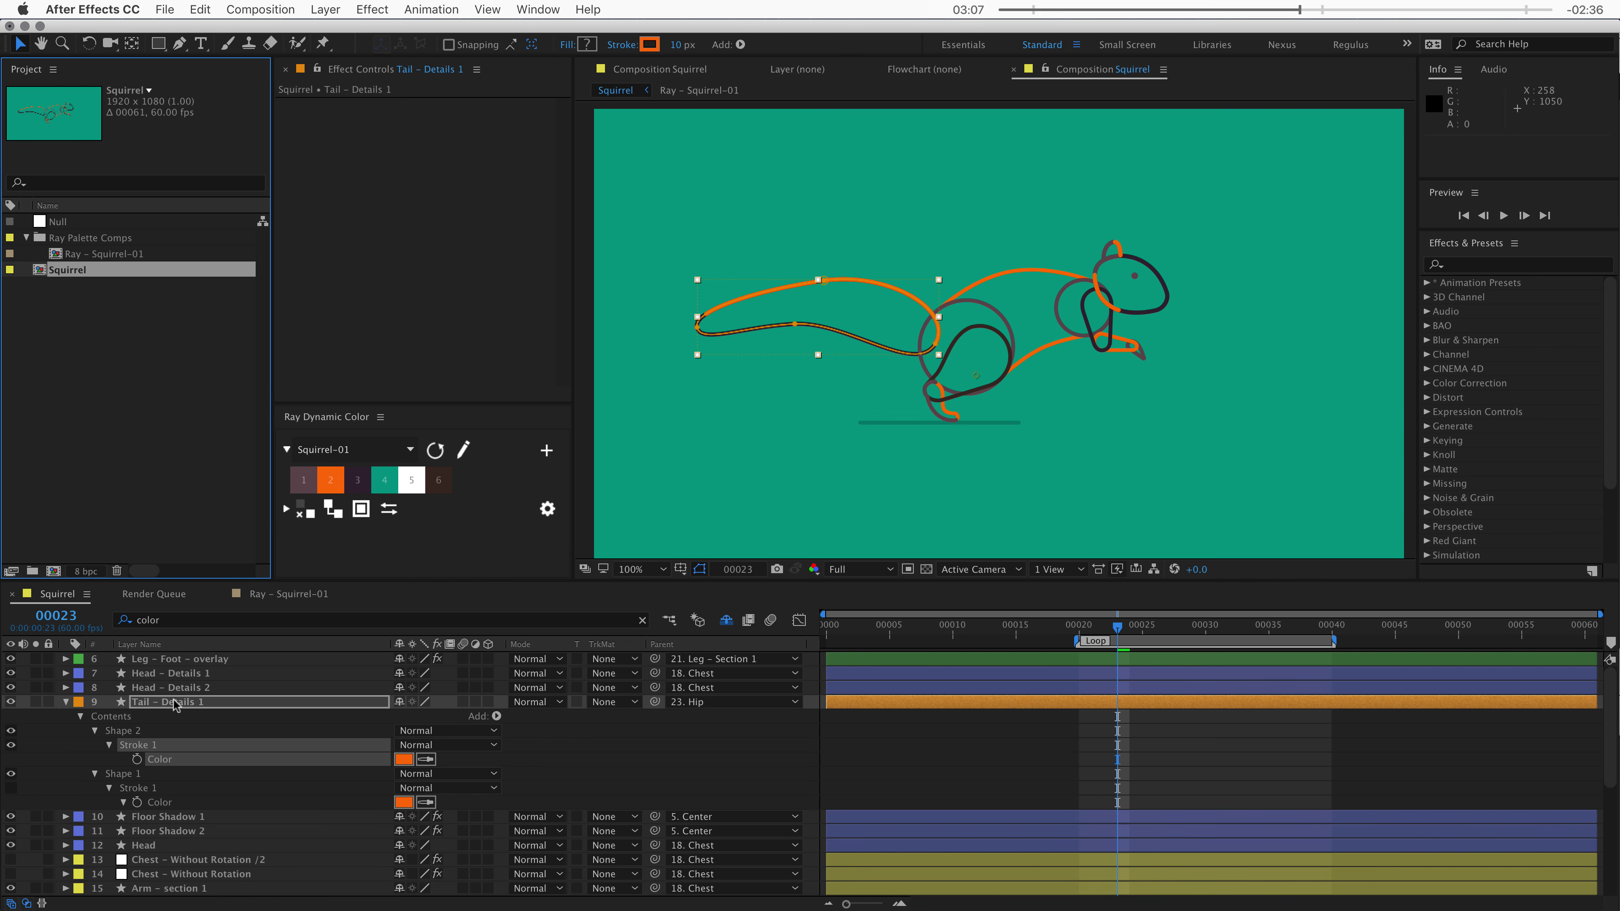
{"action": "left_click", "coordinate": [179, 701]}
{"action": "key", "text": "super+a"}
{"action": "left_click", "coordinate": [308, 513]}
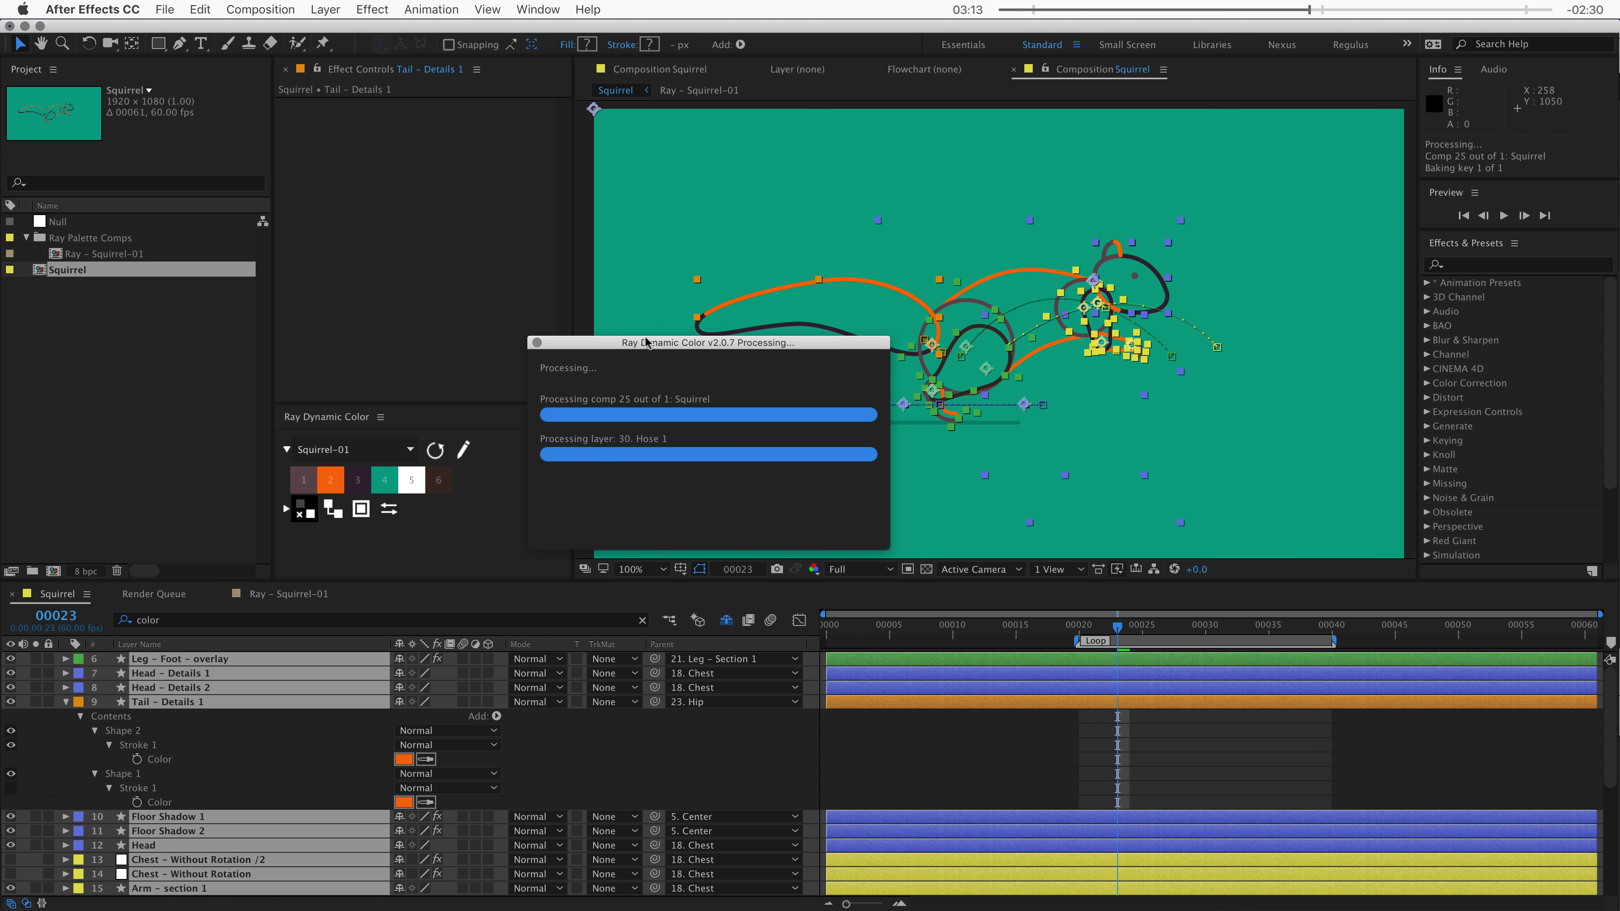
{"action": "left_click", "coordinate": [585, 718]}
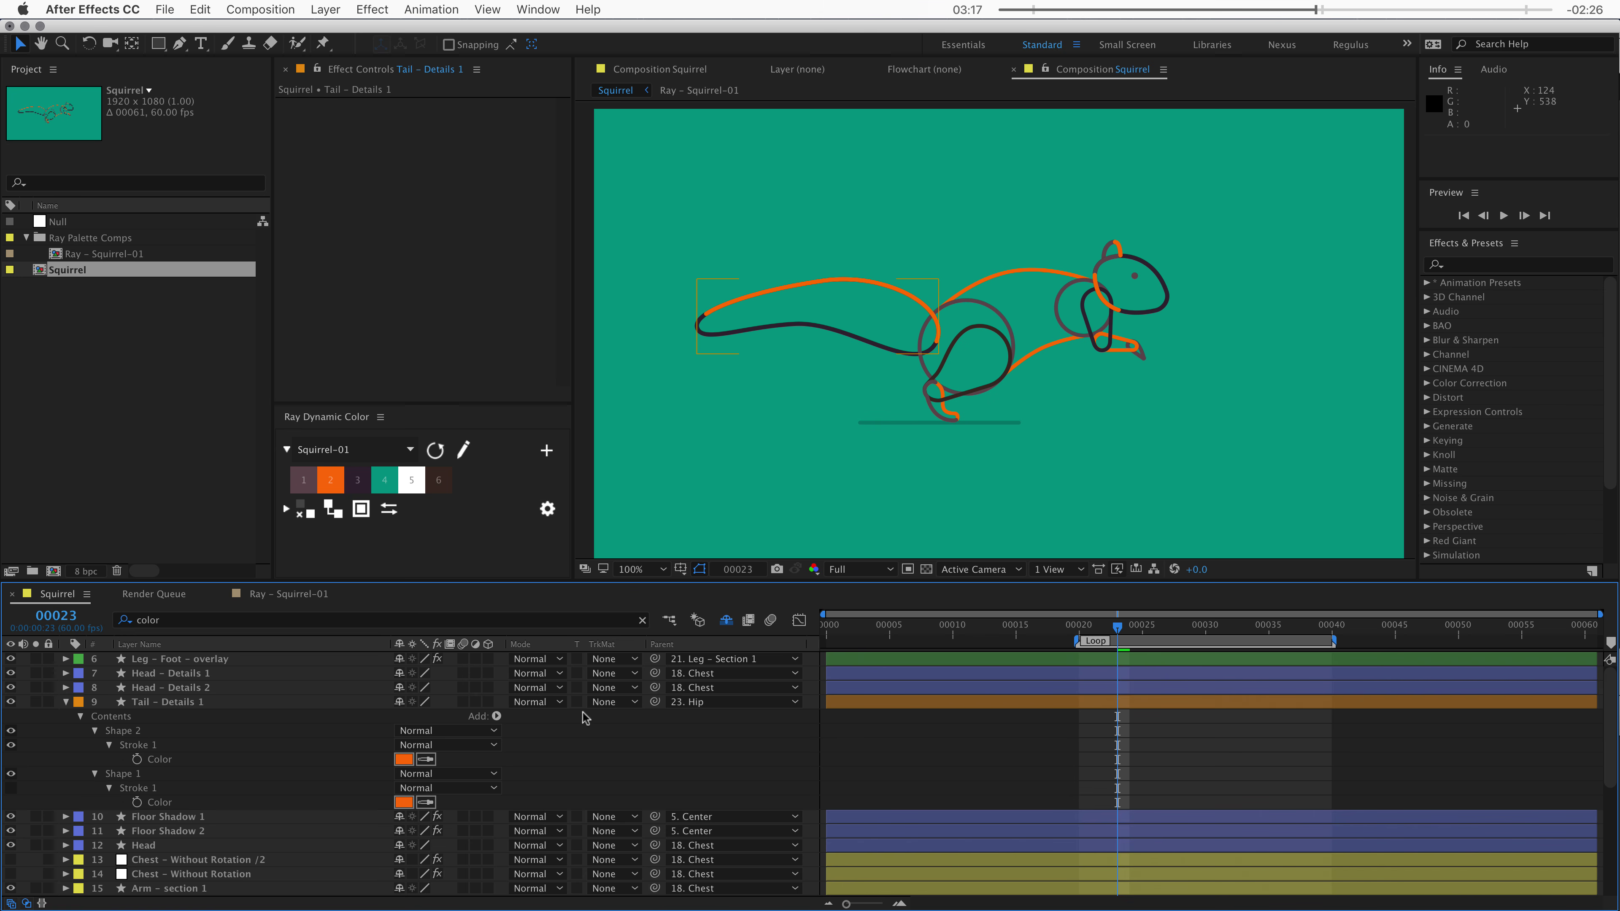
- Try to delete the Ray Palette Comps folder from the project
{"action": "left_click", "coordinate": [141, 237]}
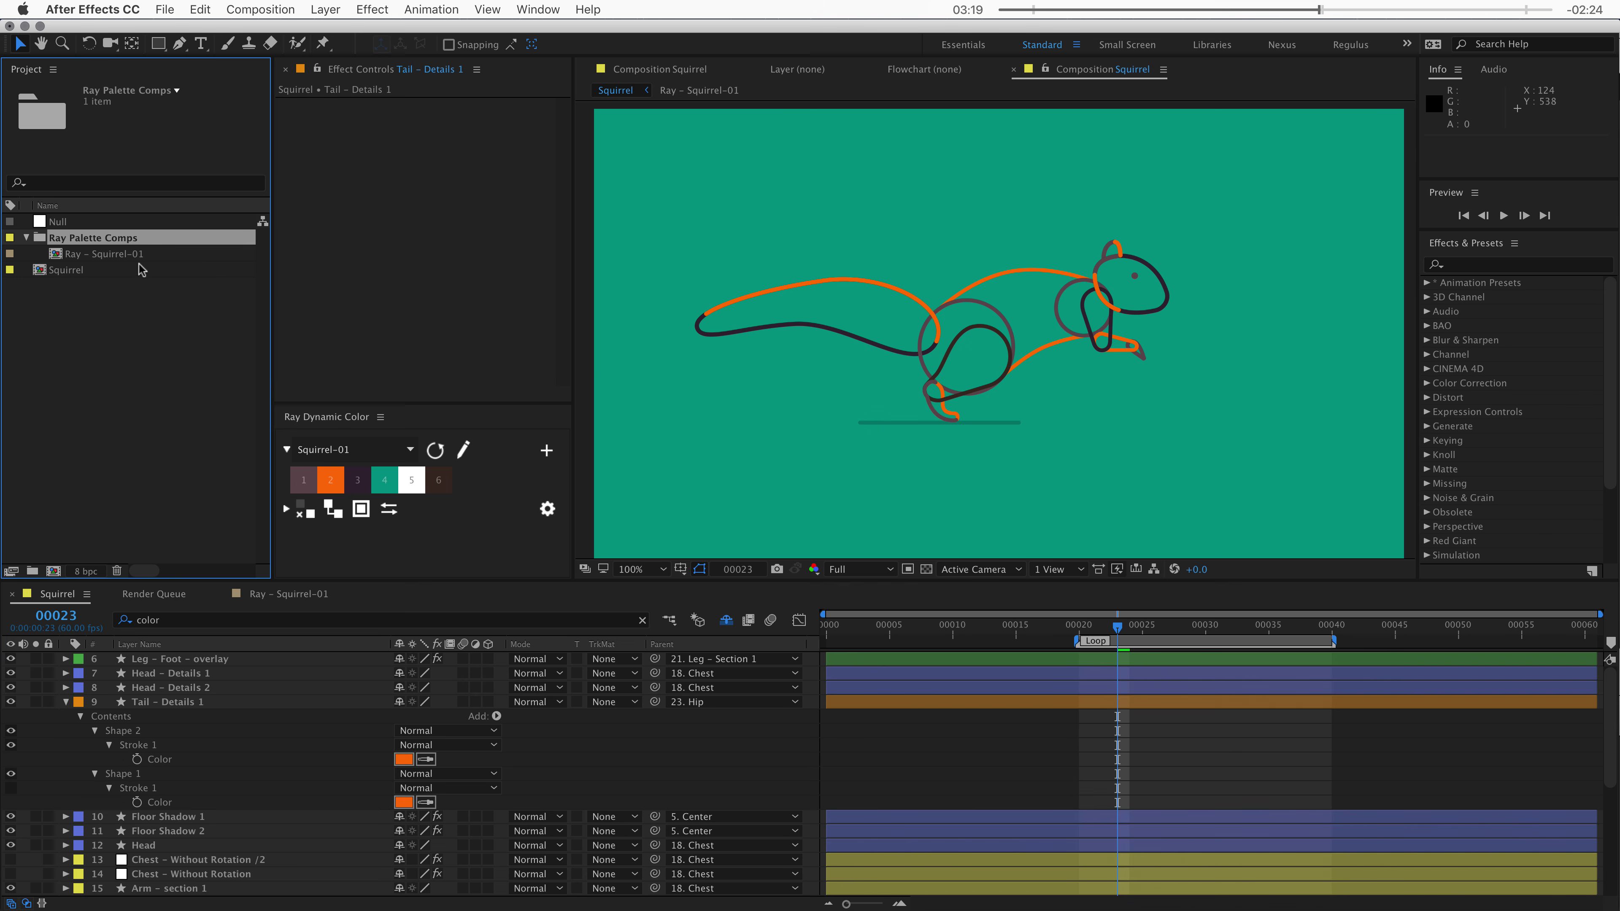
{"action": "key", "text": "Delete"}
{"action": "key", "text": "Return"}
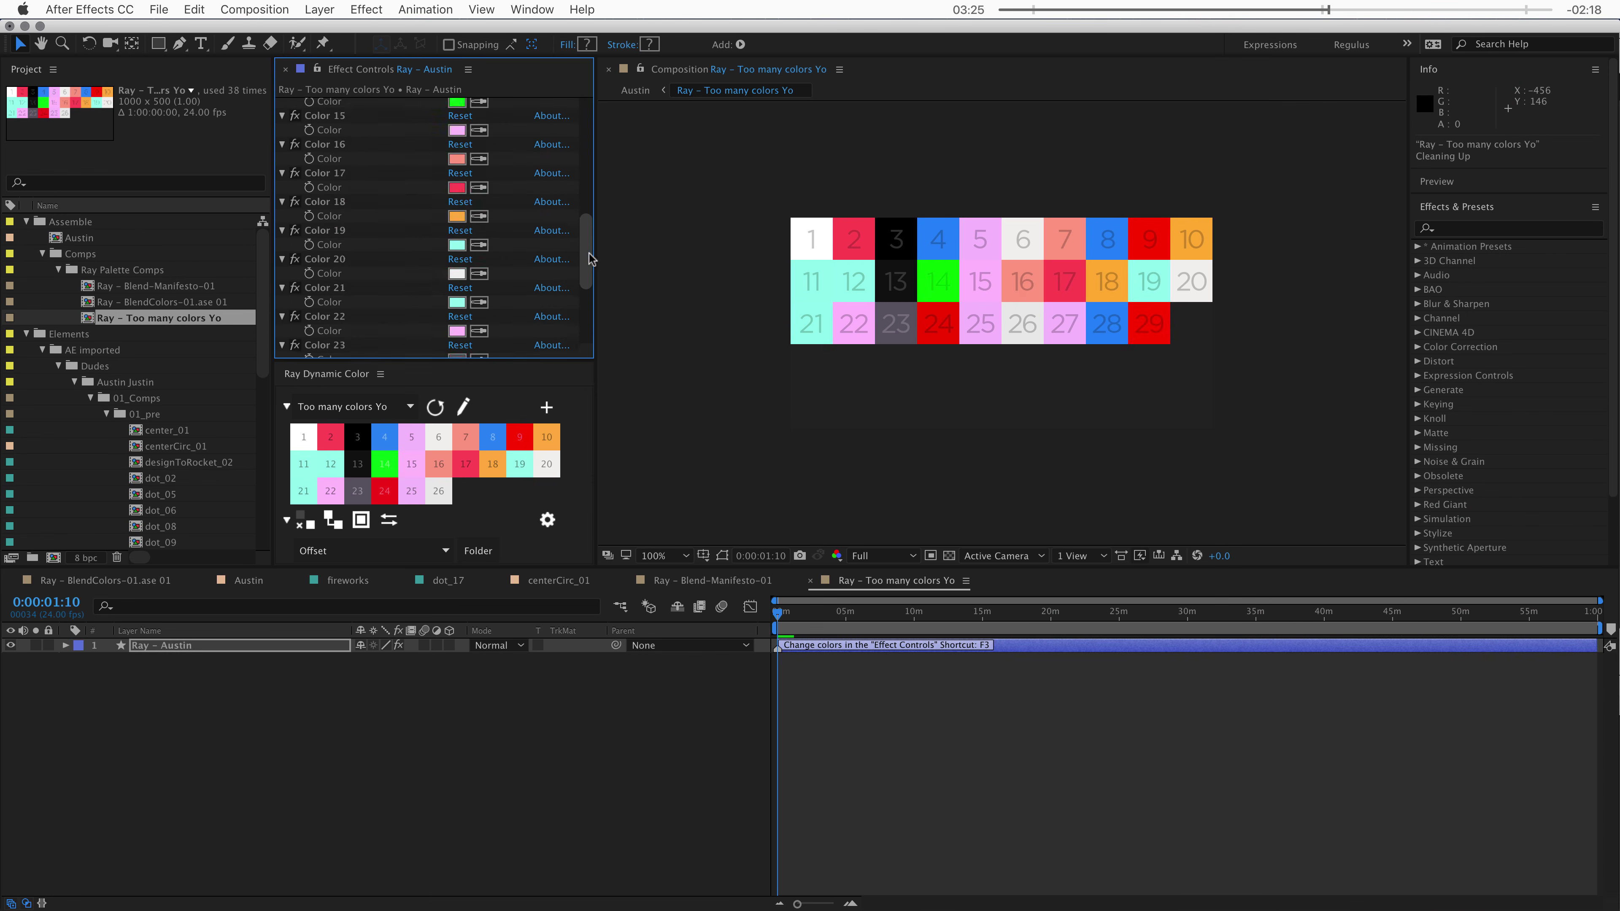
{"action": "left_click_drag", "start_coordinate": [590, 274], "coordinate": [585, 140]}
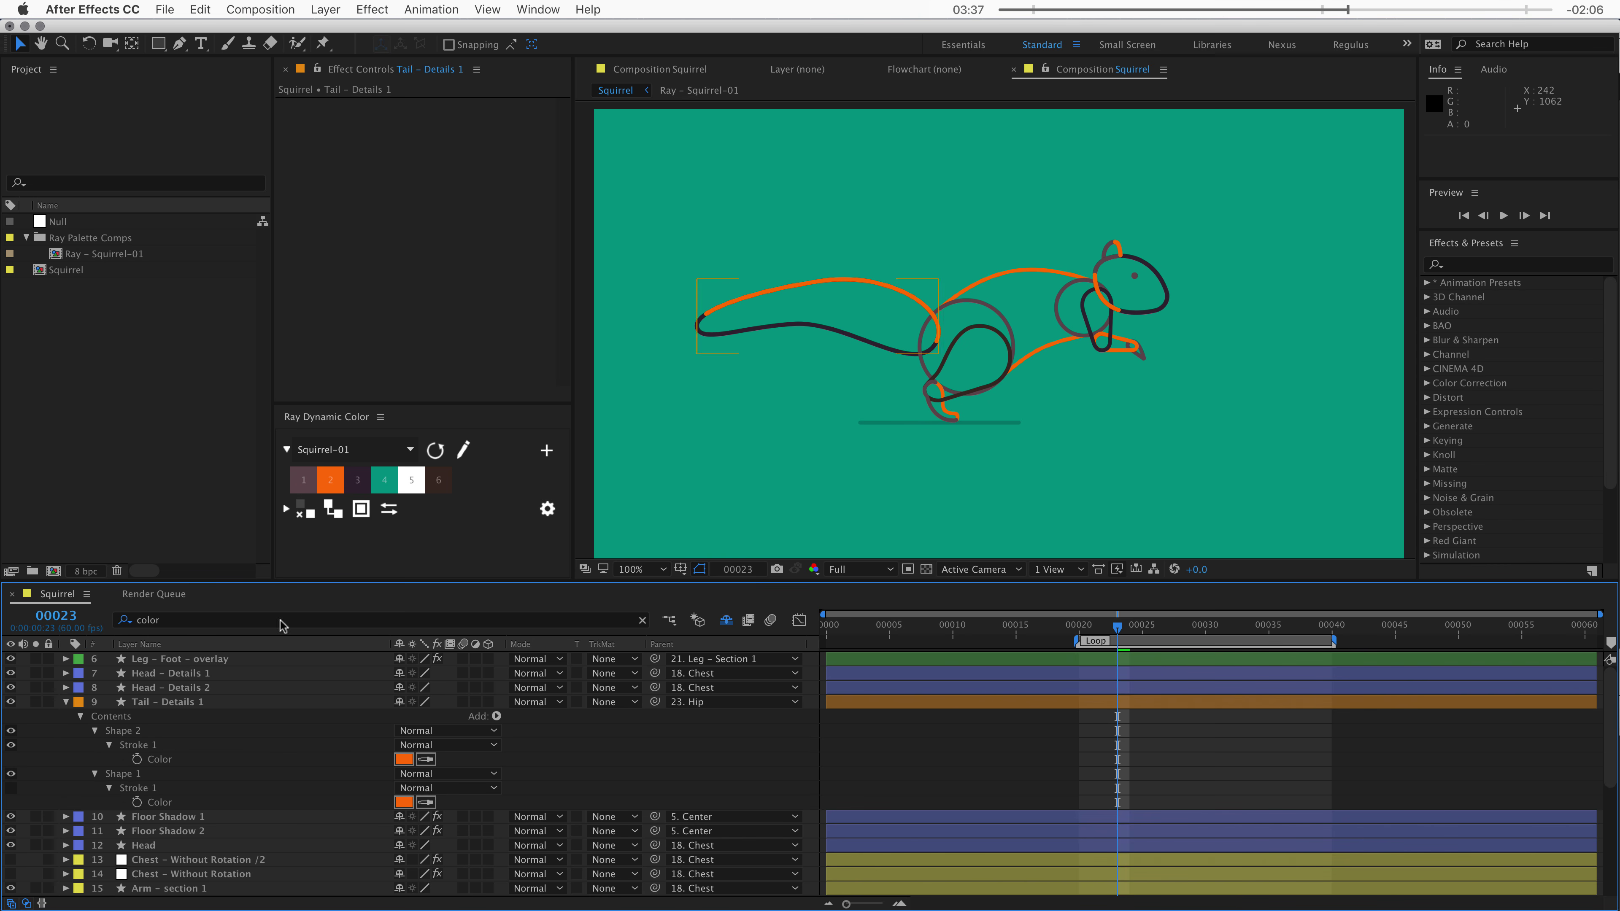
- Create a new Ray palette named "Orange" from the Shape 2 stroke color of the Tail – Details 1 layer
{"action": "left_click", "coordinate": [221, 759]}
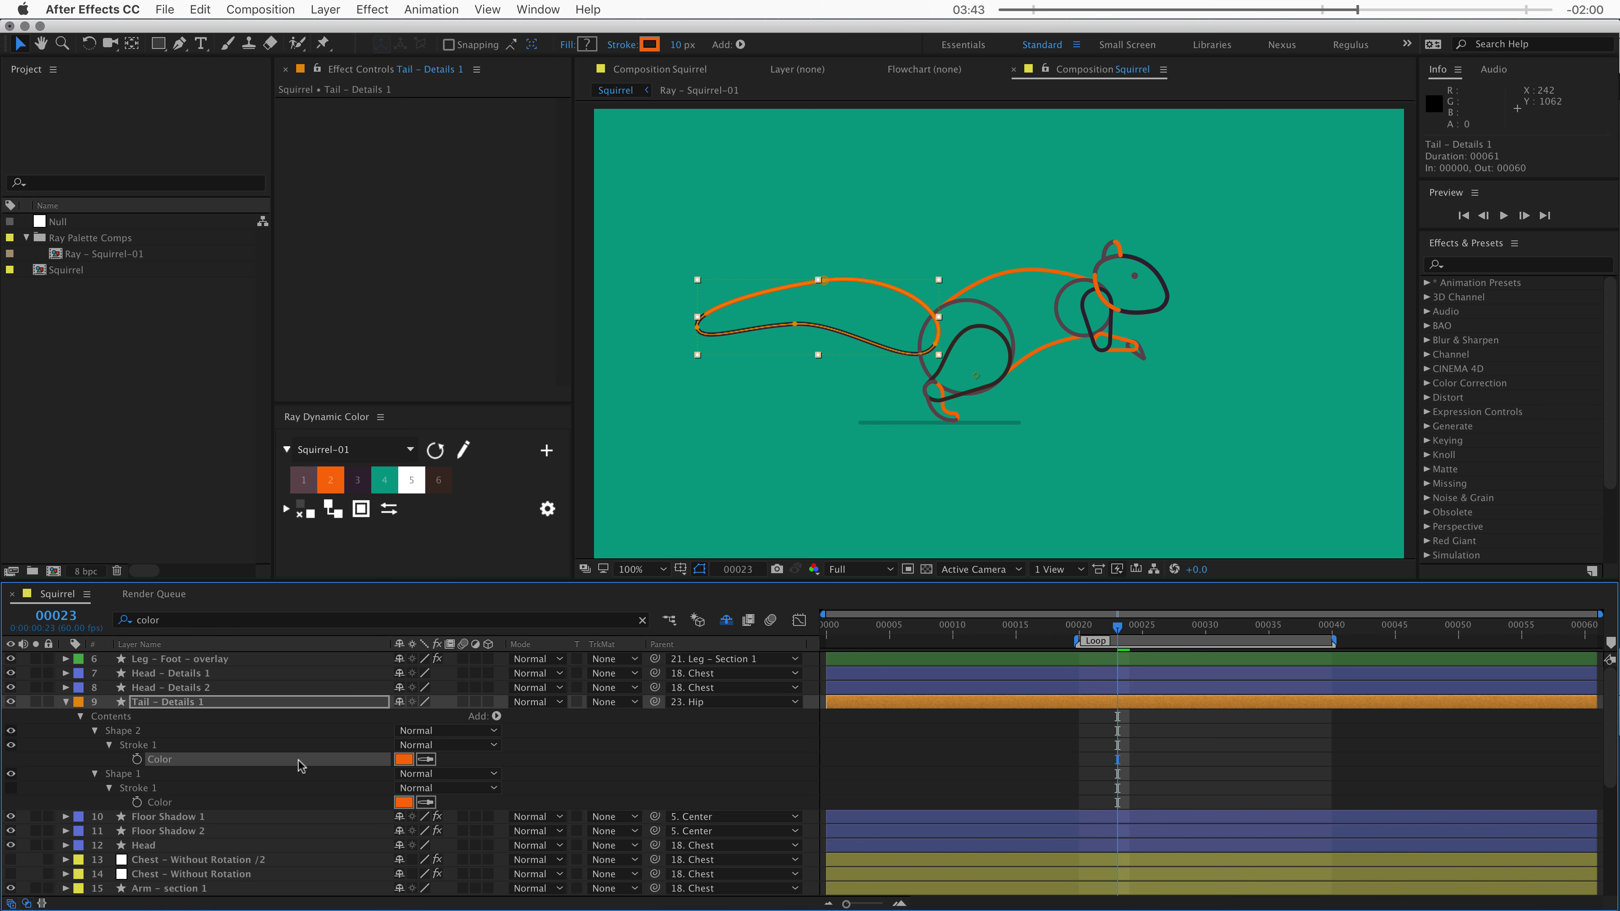
{"action": "left_click", "coordinate": [534, 464]}
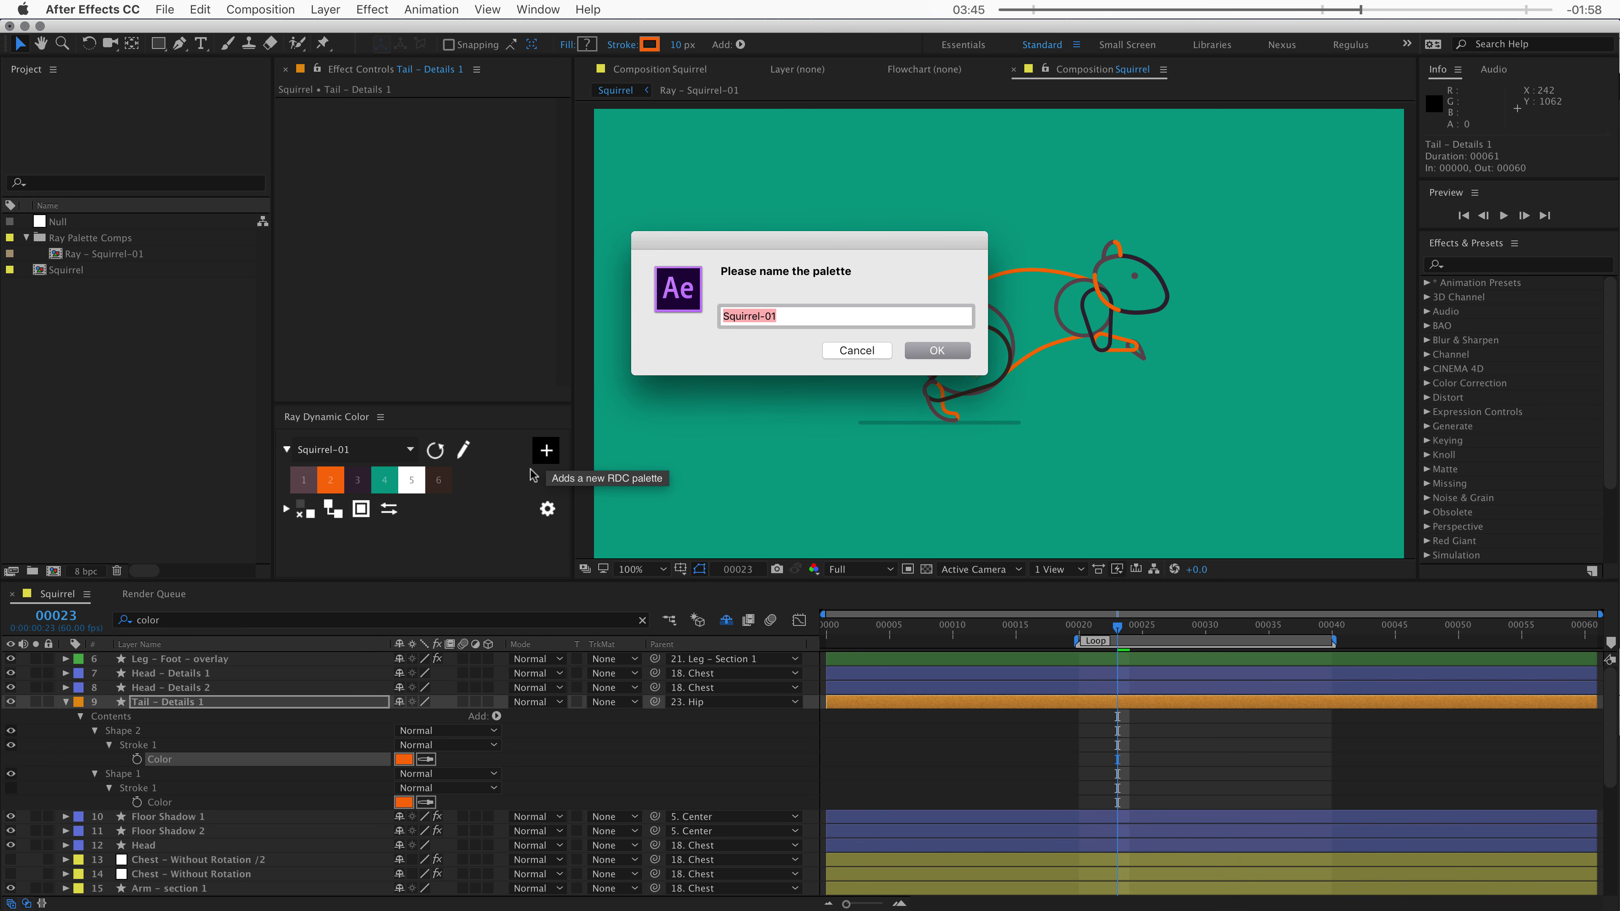
{"action": "type", "text": "Orange"}
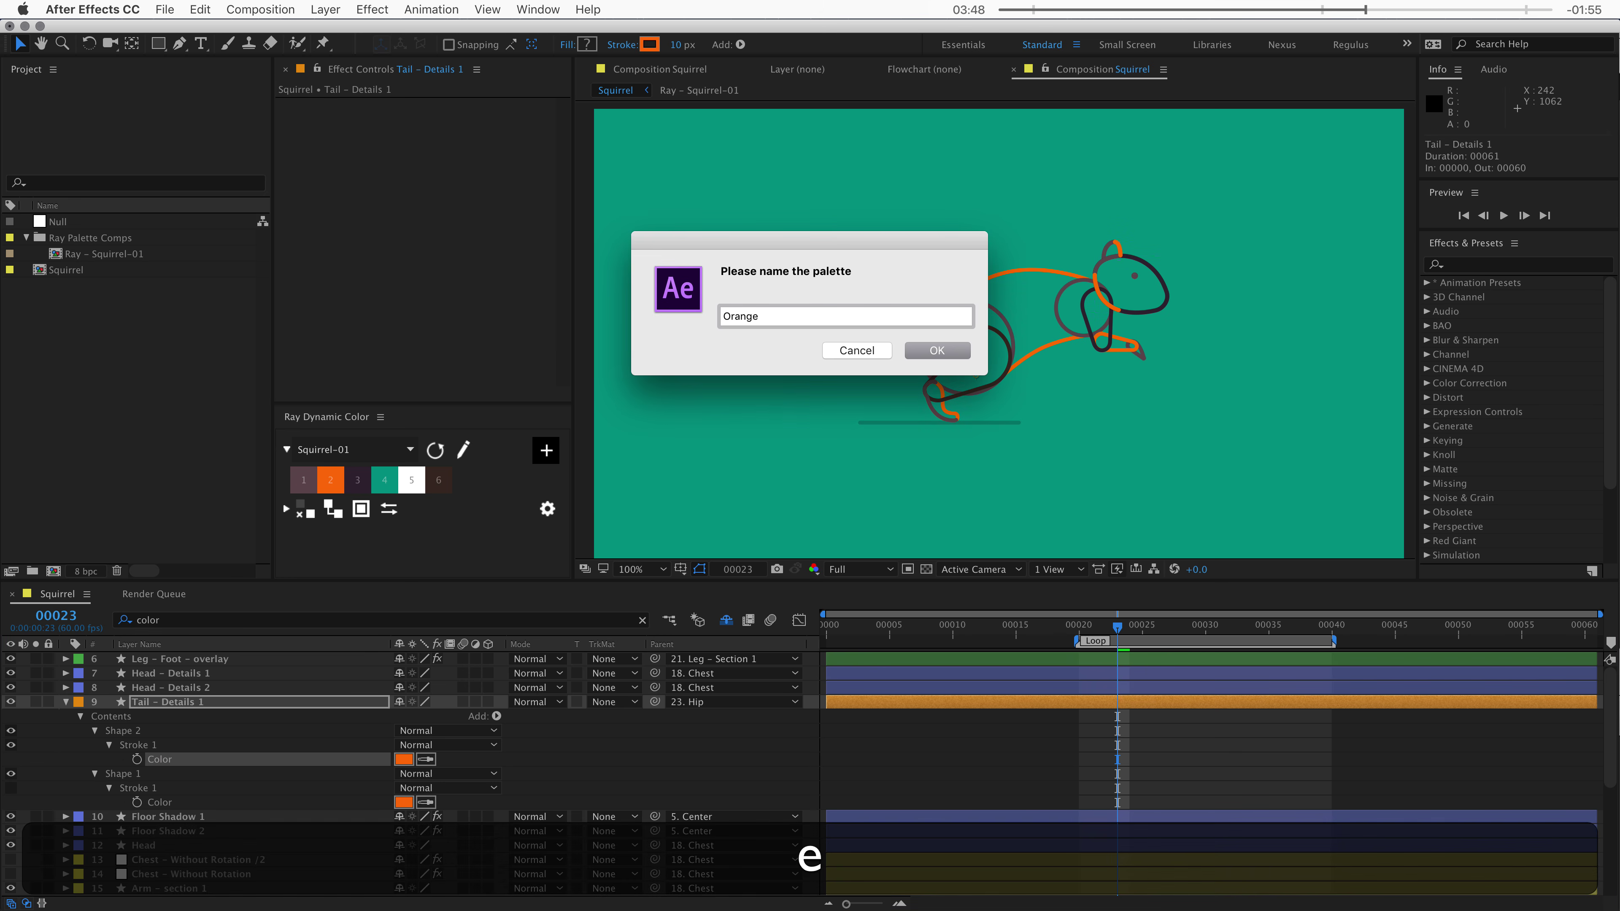
{"action": "key", "text": "Return"}
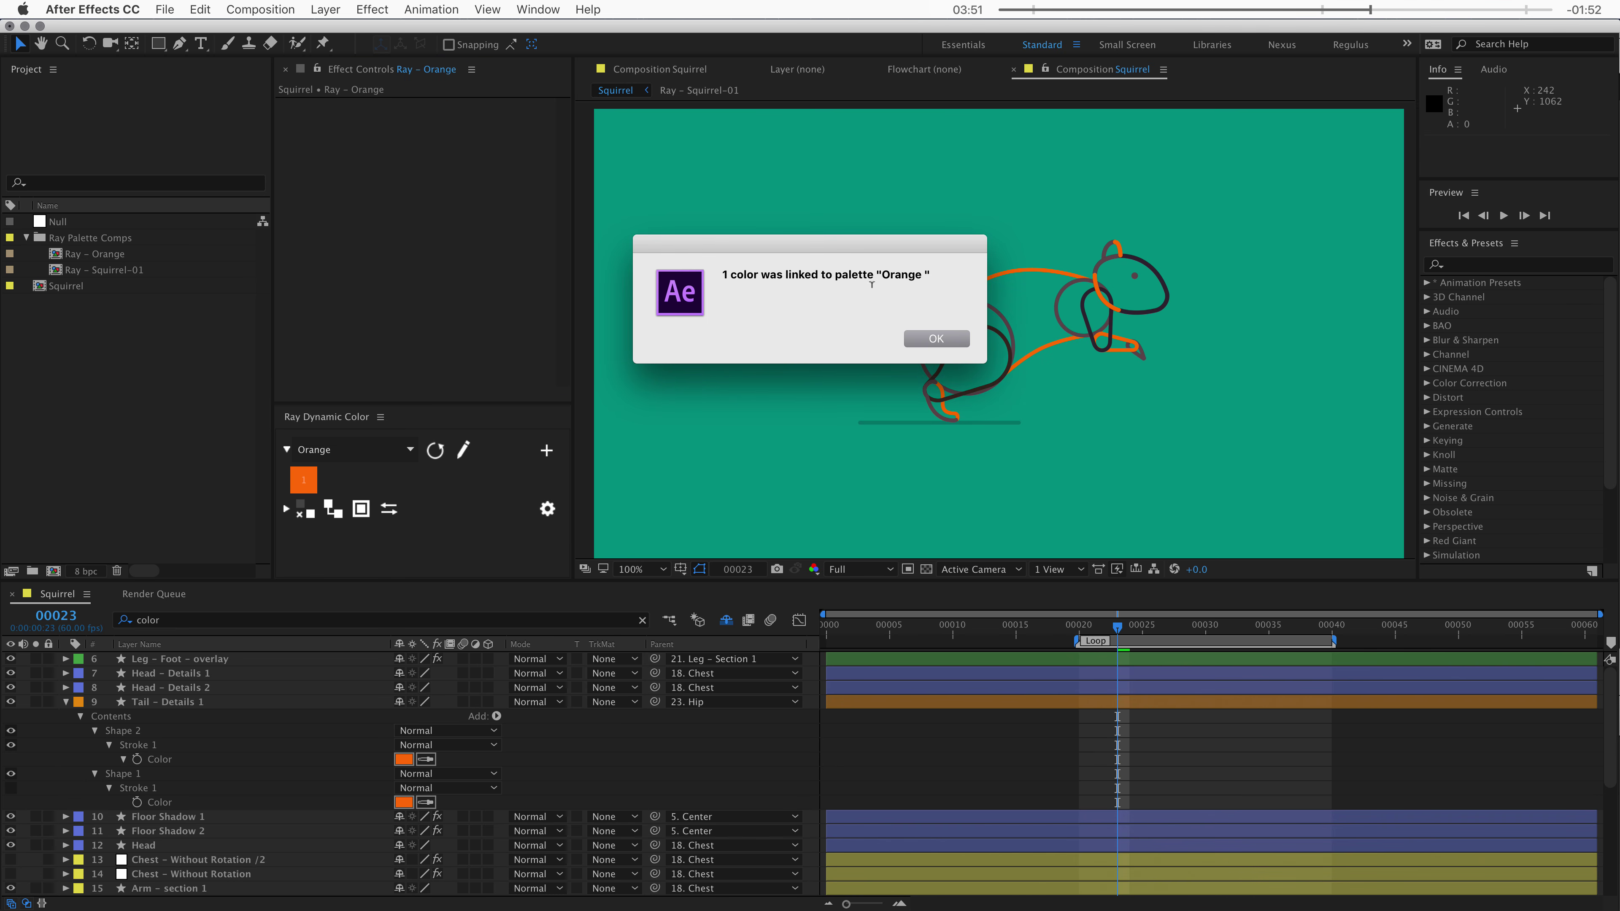
{"action": "left_click", "coordinate": [934, 339]}
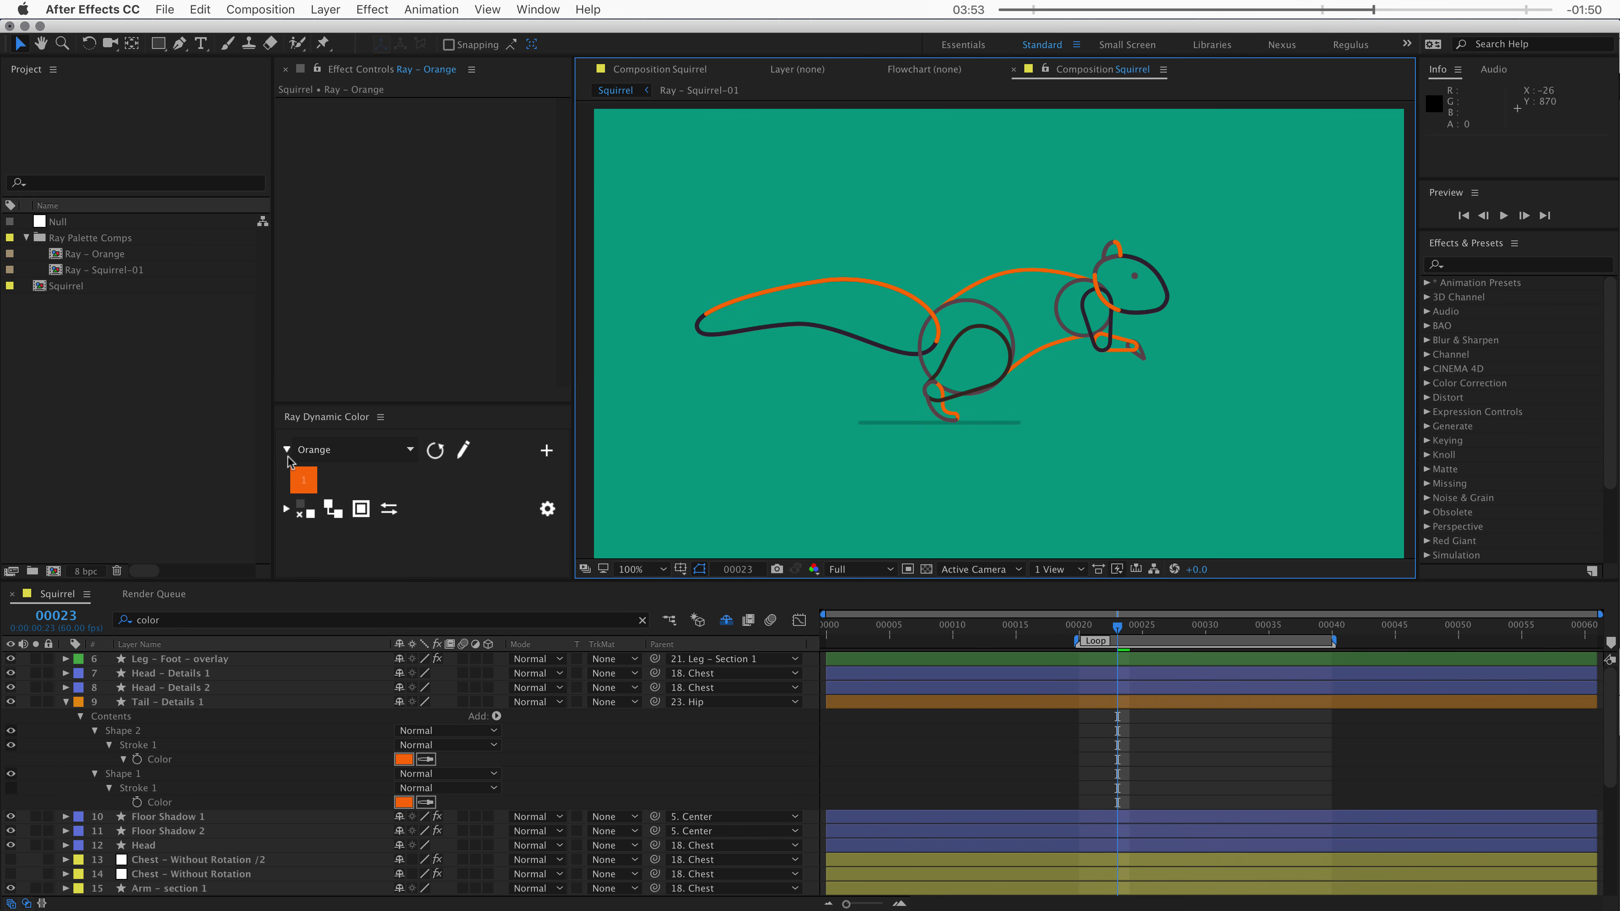
- Link the matching colors of all Squirrel layers to the Orange palette
{"action": "left_click", "coordinate": [450, 743]}
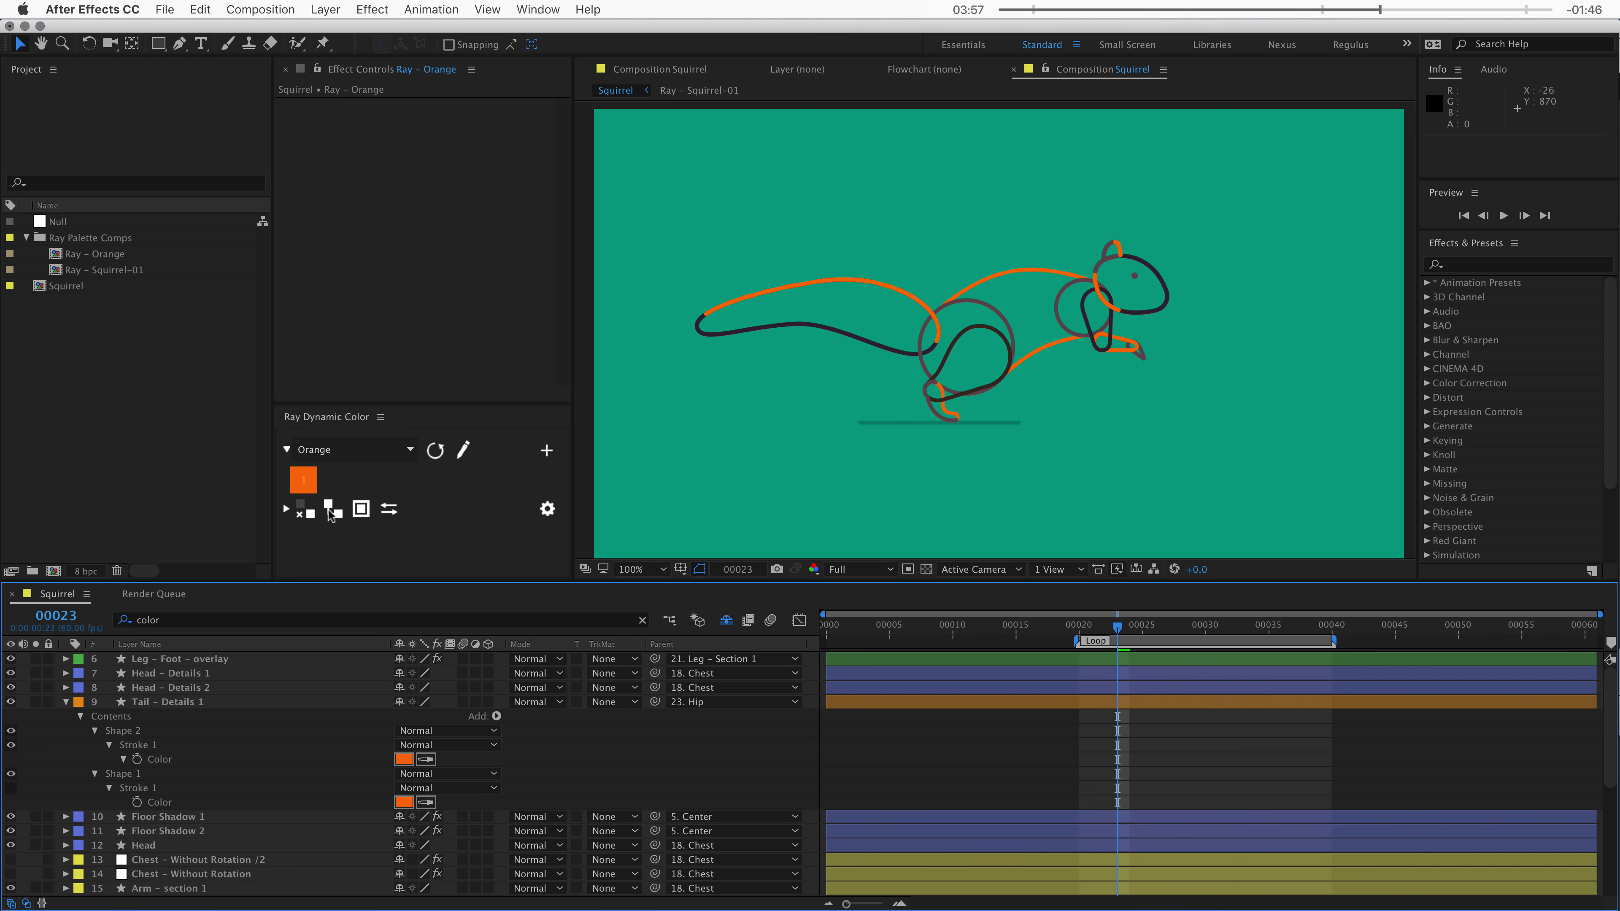
{"action": "left_click", "coordinate": [294, 490]}
{"action": "left_click_drag", "start_coordinate": [294, 491], "coordinate": [408, 759]}
{"action": "key", "text": "super+a"}
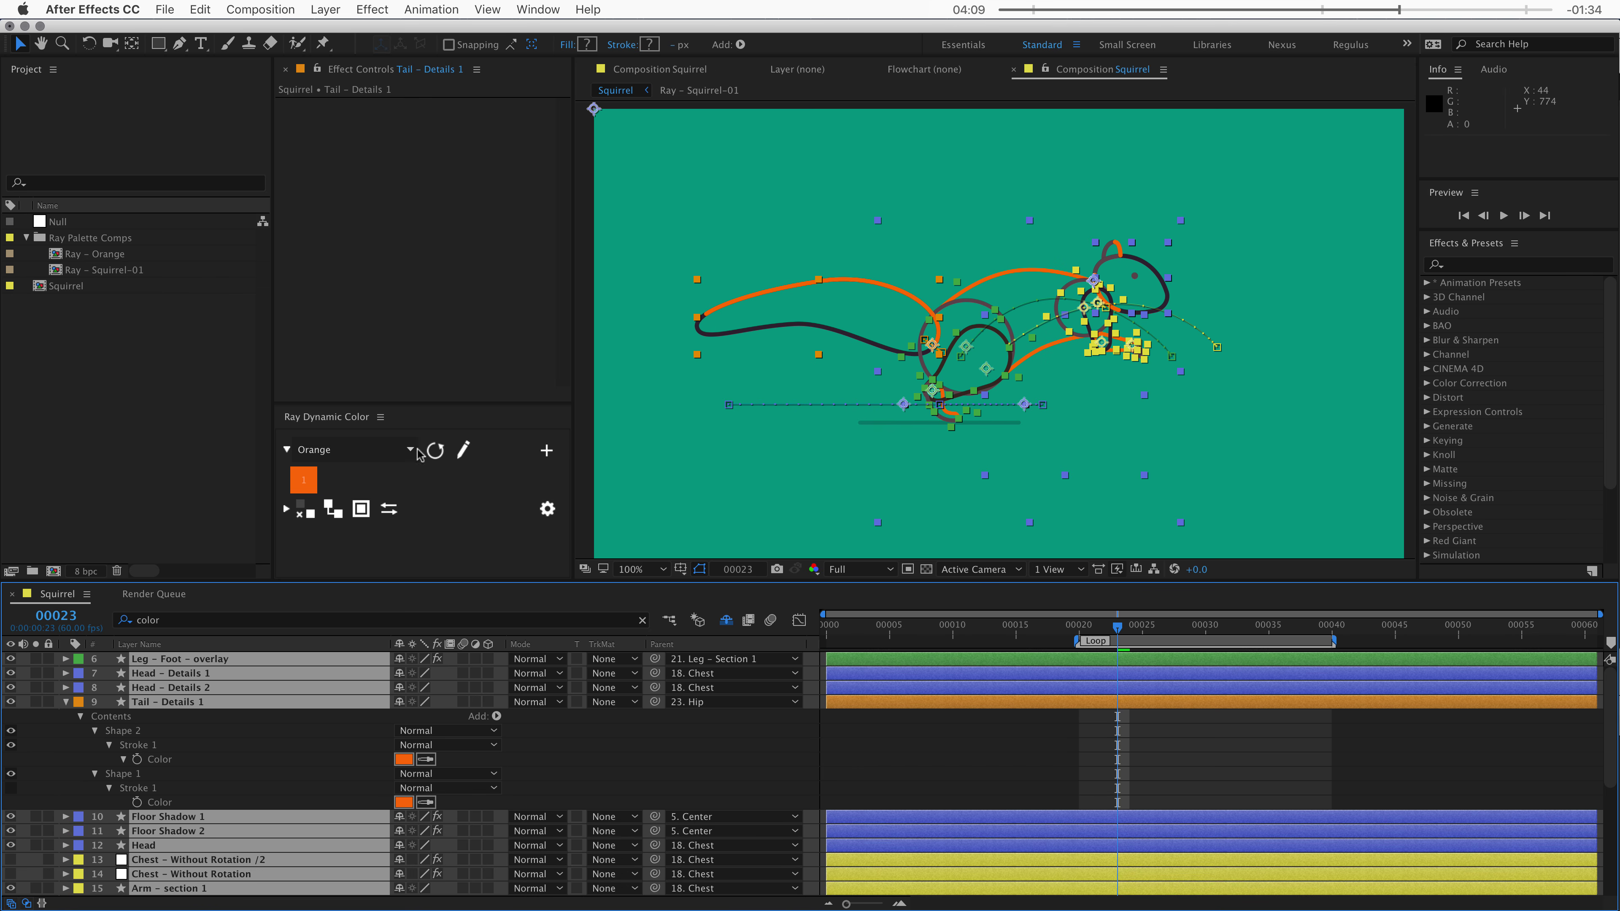
{"action": "left_click", "coordinate": [332, 515]}
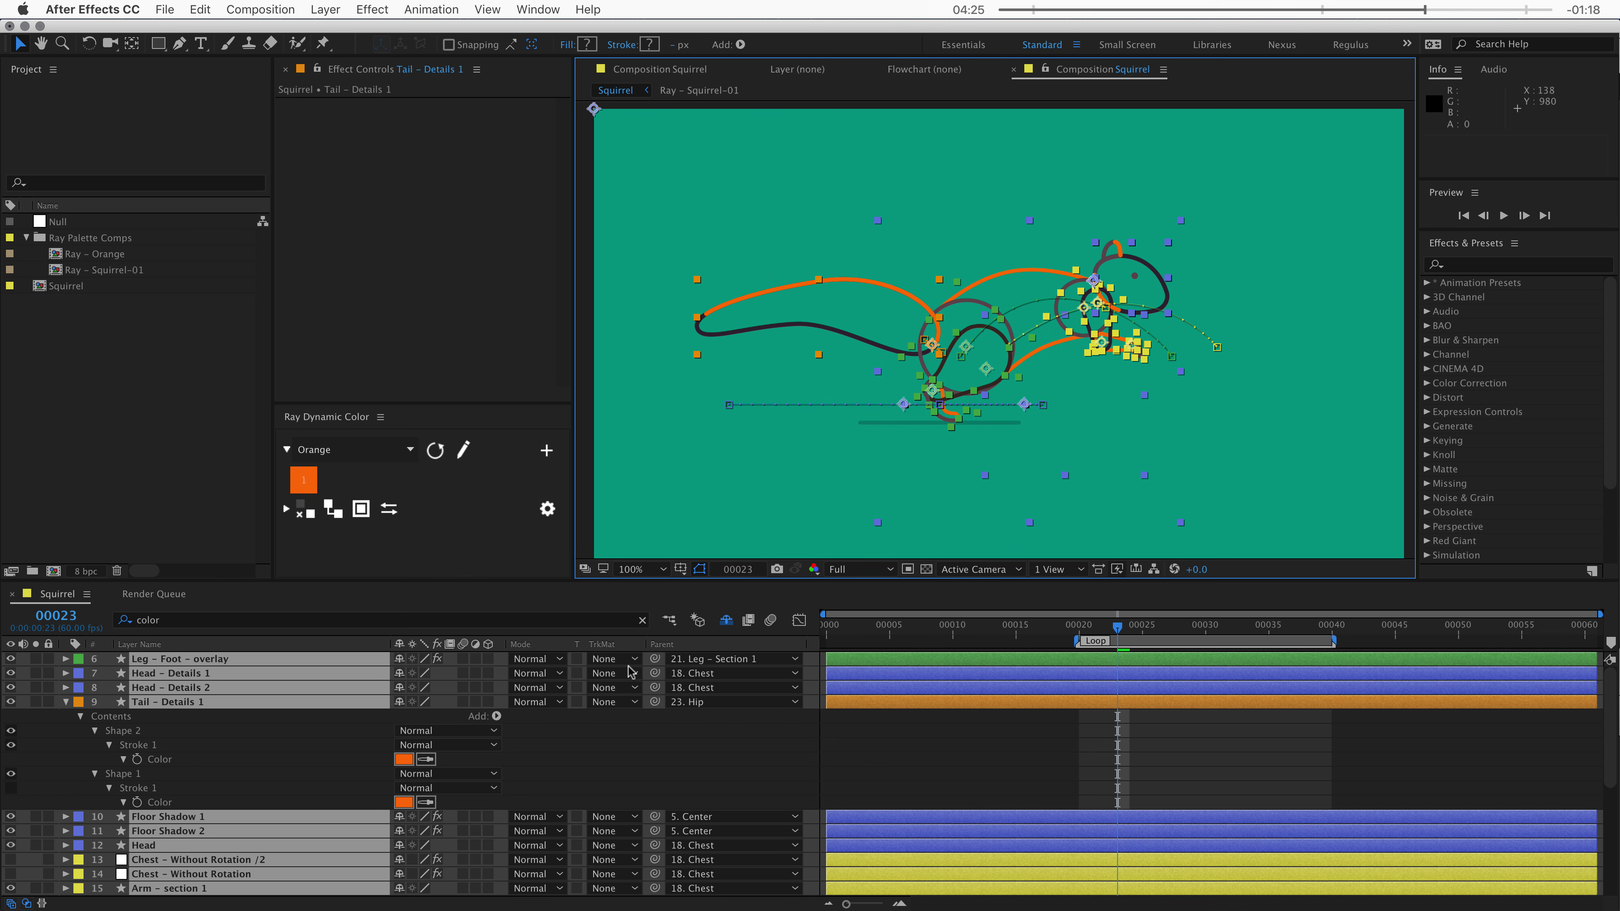
- Open the Orange palette composition, lock its effect controls, and return to the Squirrel composition
{"action": "left_click", "coordinate": [464, 450]}
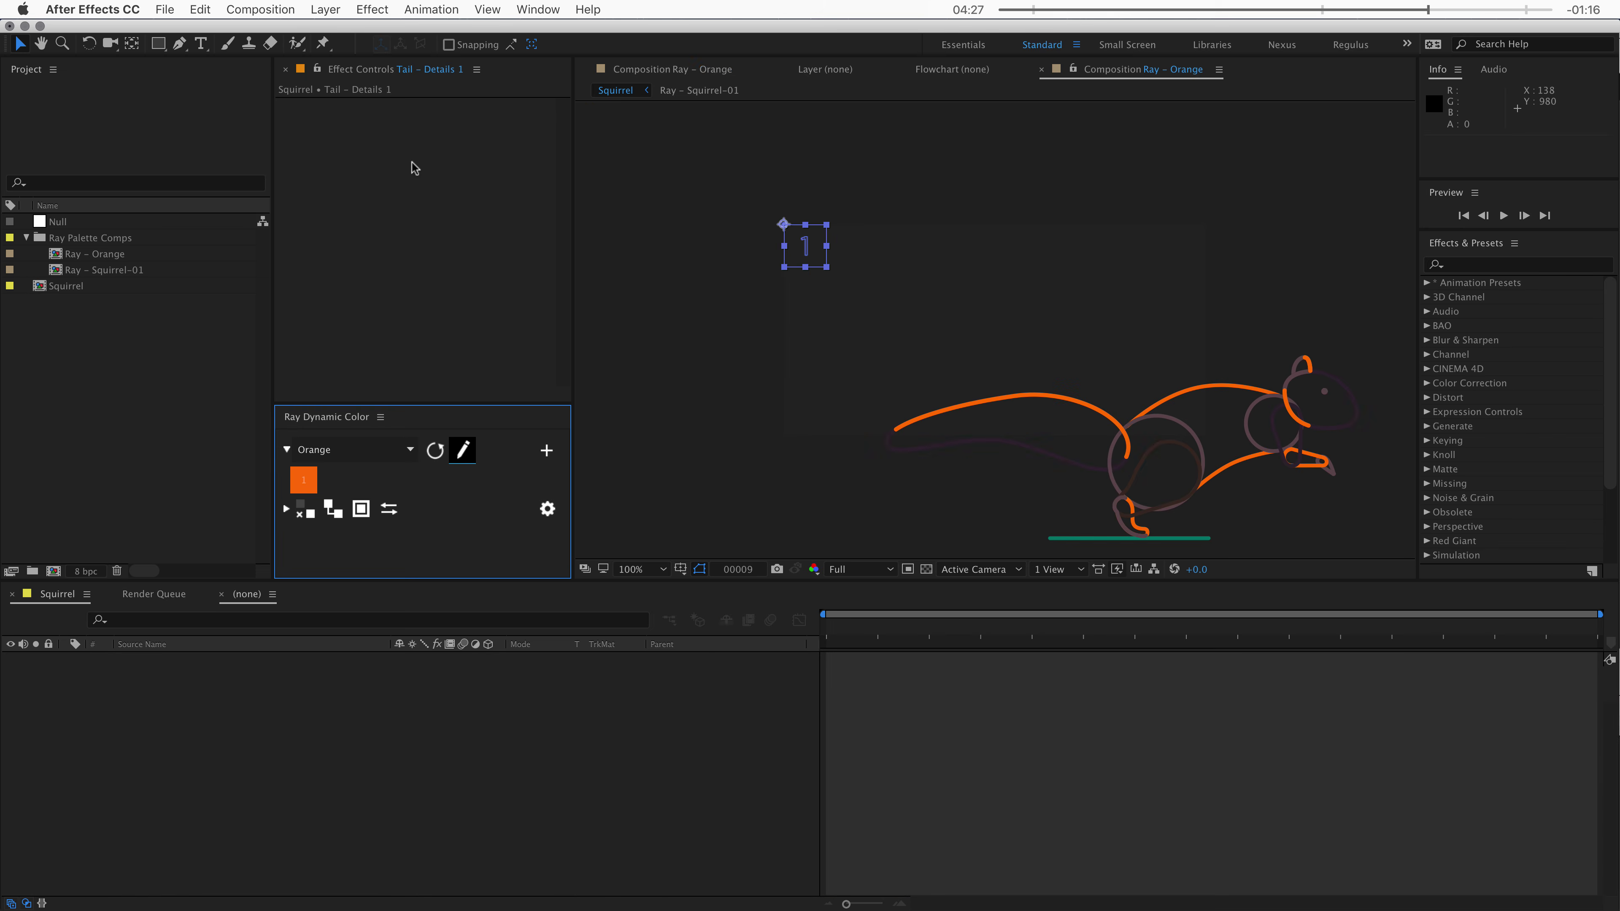
{"action": "left_click", "coordinate": [315, 75]}
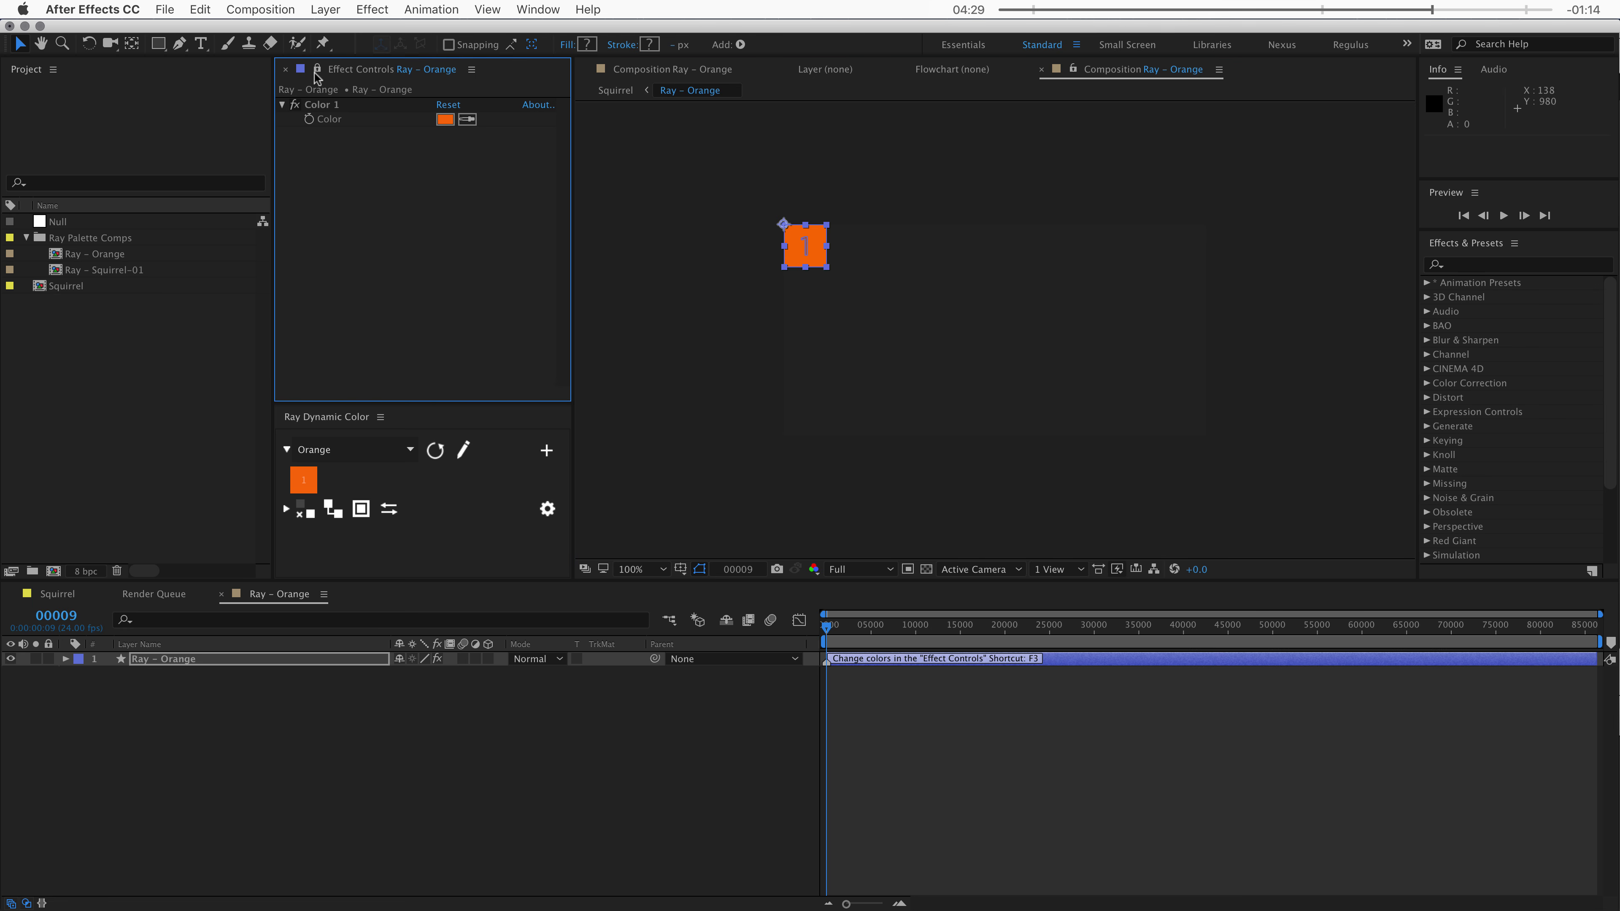
{"action": "left_click", "coordinate": [673, 617]}
{"action": "left_click", "coordinate": [583, 617]}
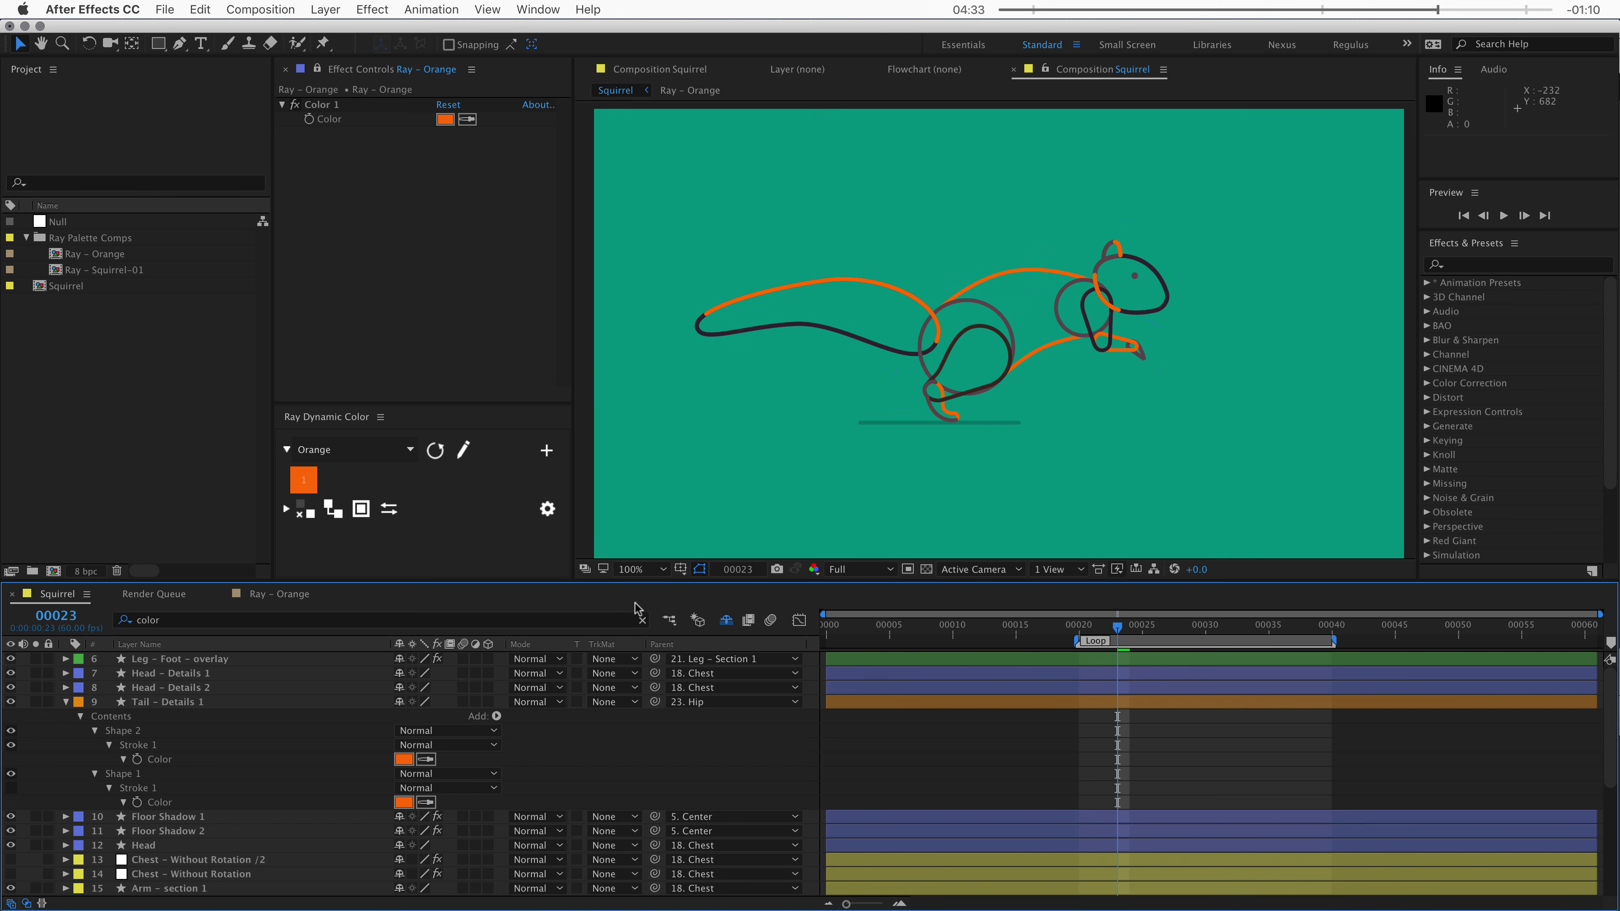
- Set Color 1 of the Ray – Orange palette to yellow FFC107
{"action": "left_click", "coordinate": [445, 119]}
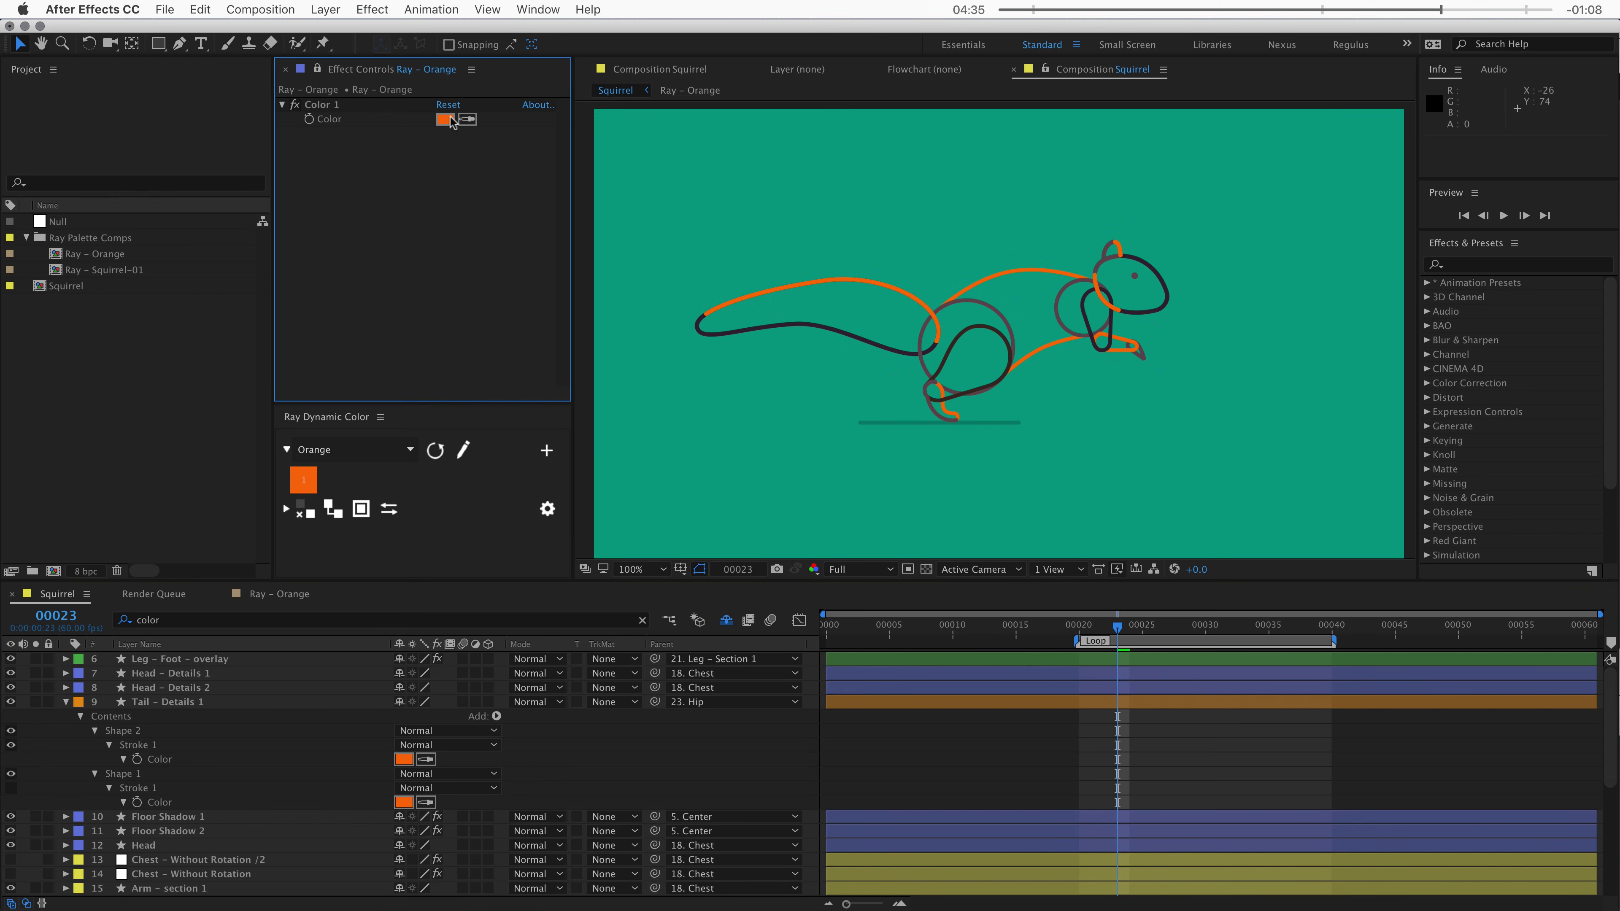
{"action": "type", "text": "FFC107"}
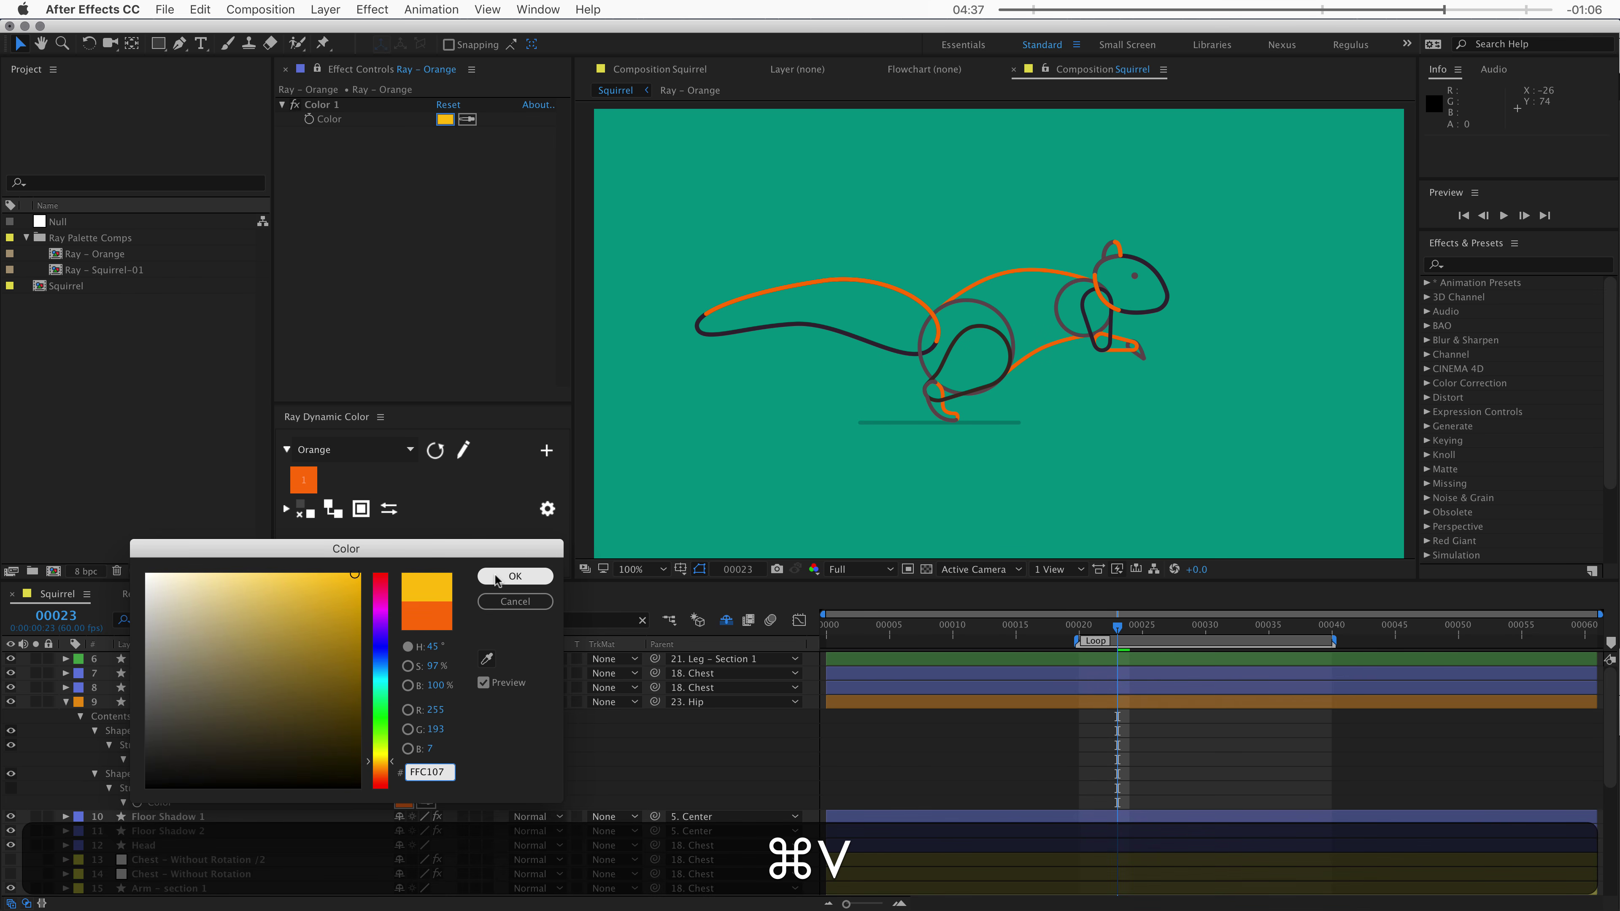
{"action": "left_click", "coordinate": [516, 575]}
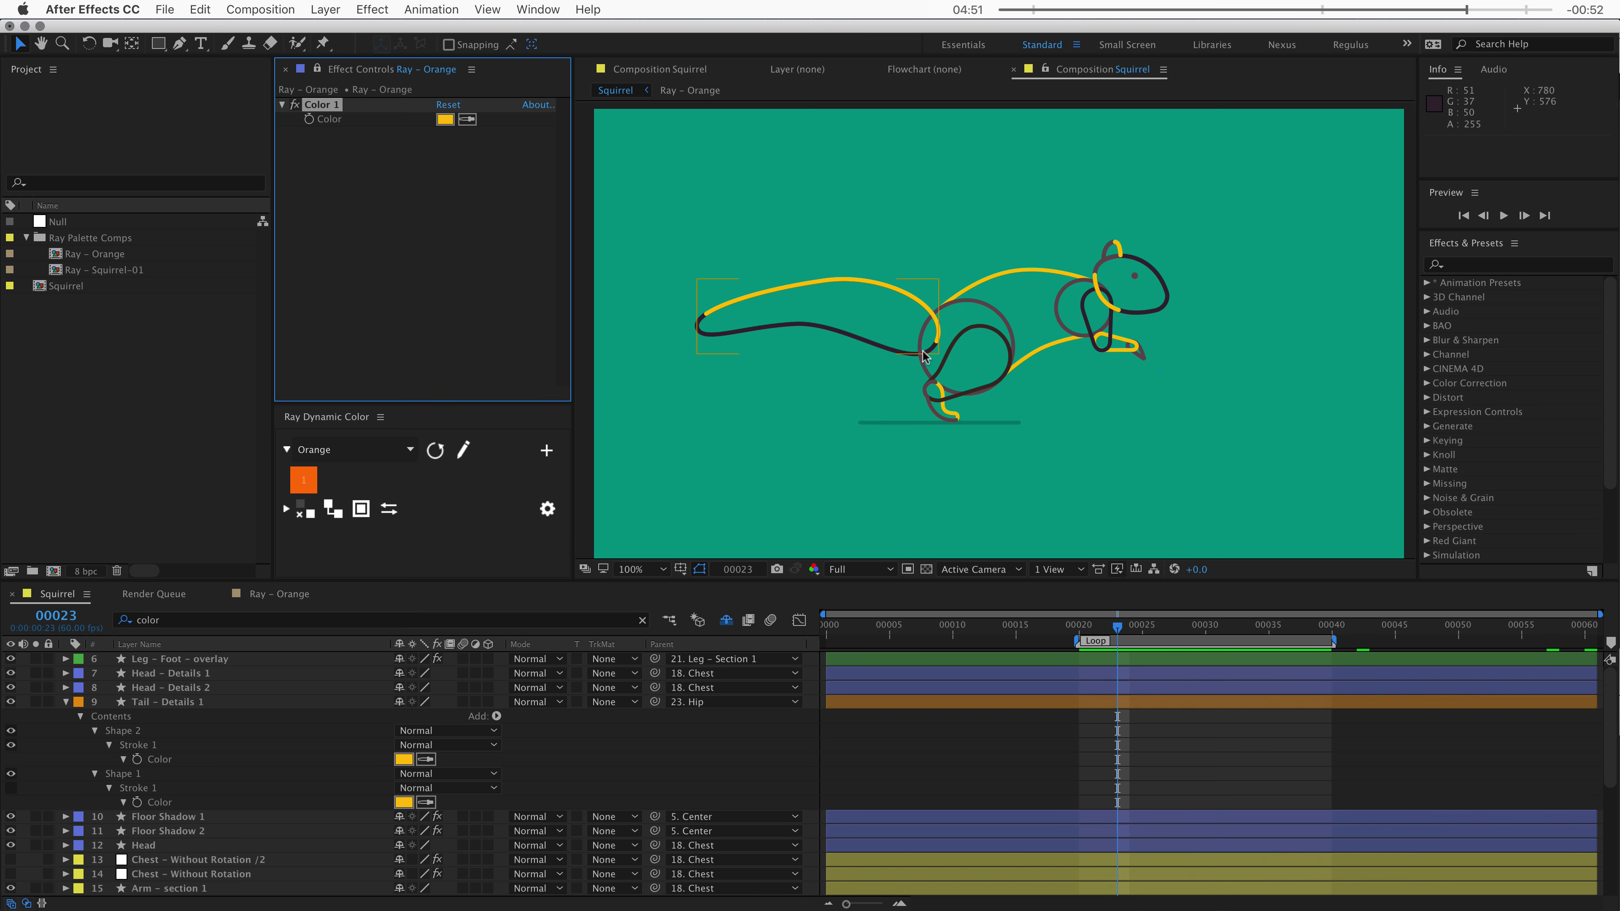
- Make Squirrel-01 the active palette and try to link the Shape 2 stroke color of Tail – Details 1 to it
{"action": "left_click", "coordinate": [401, 450]}
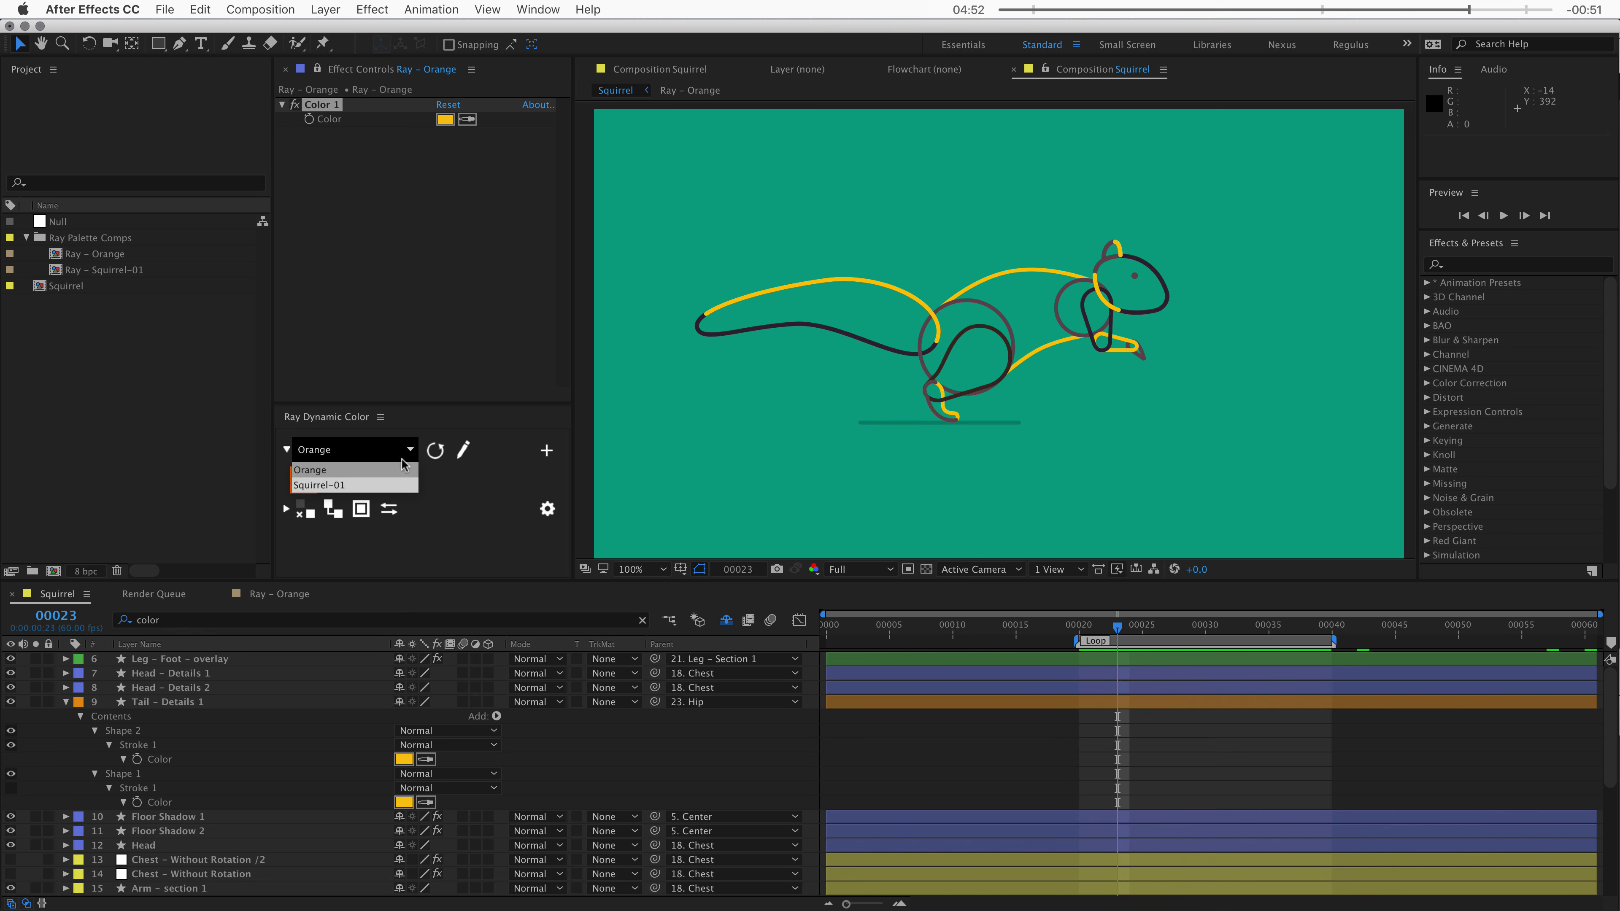
{"action": "left_click", "coordinate": [390, 486]}
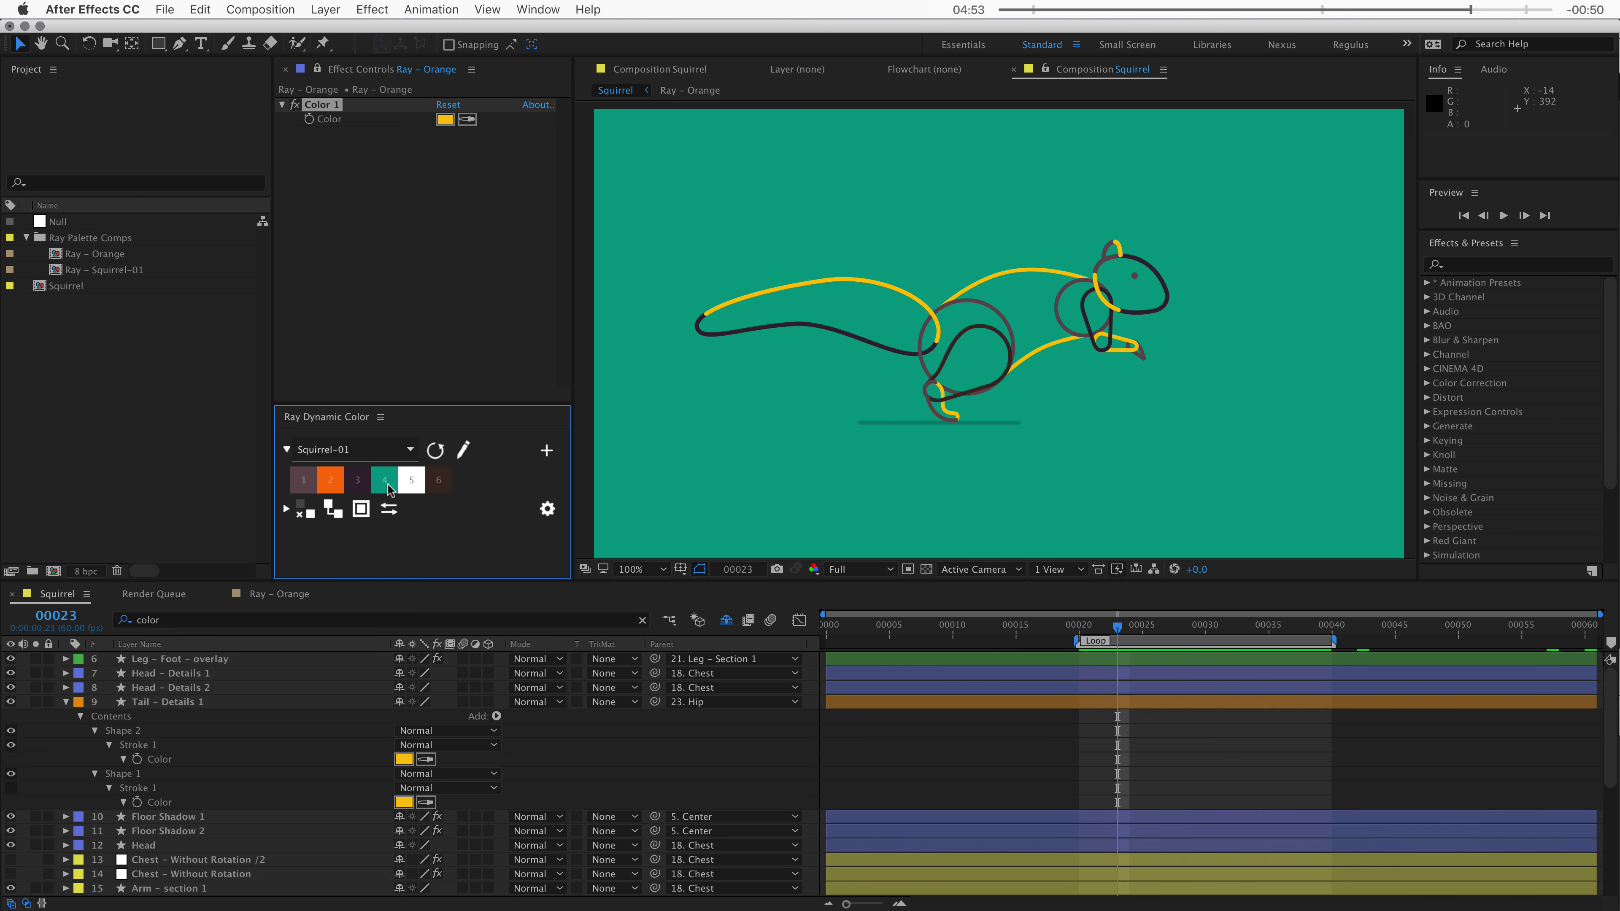
{"action": "left_click", "coordinate": [390, 518]}
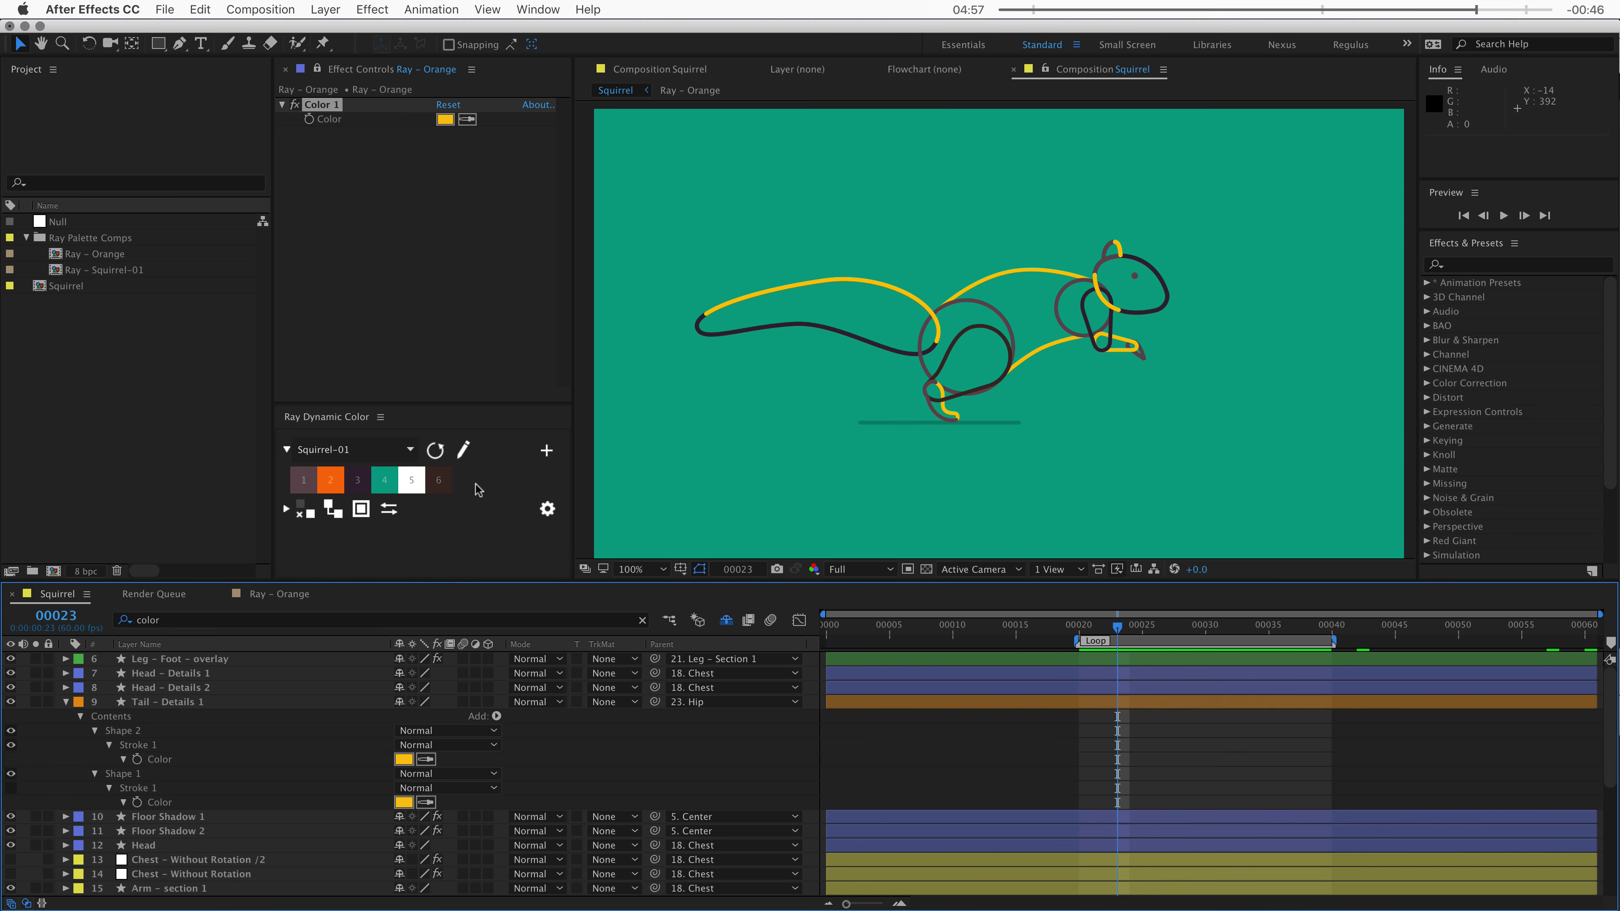
{"action": "left_click", "coordinate": [192, 759]}
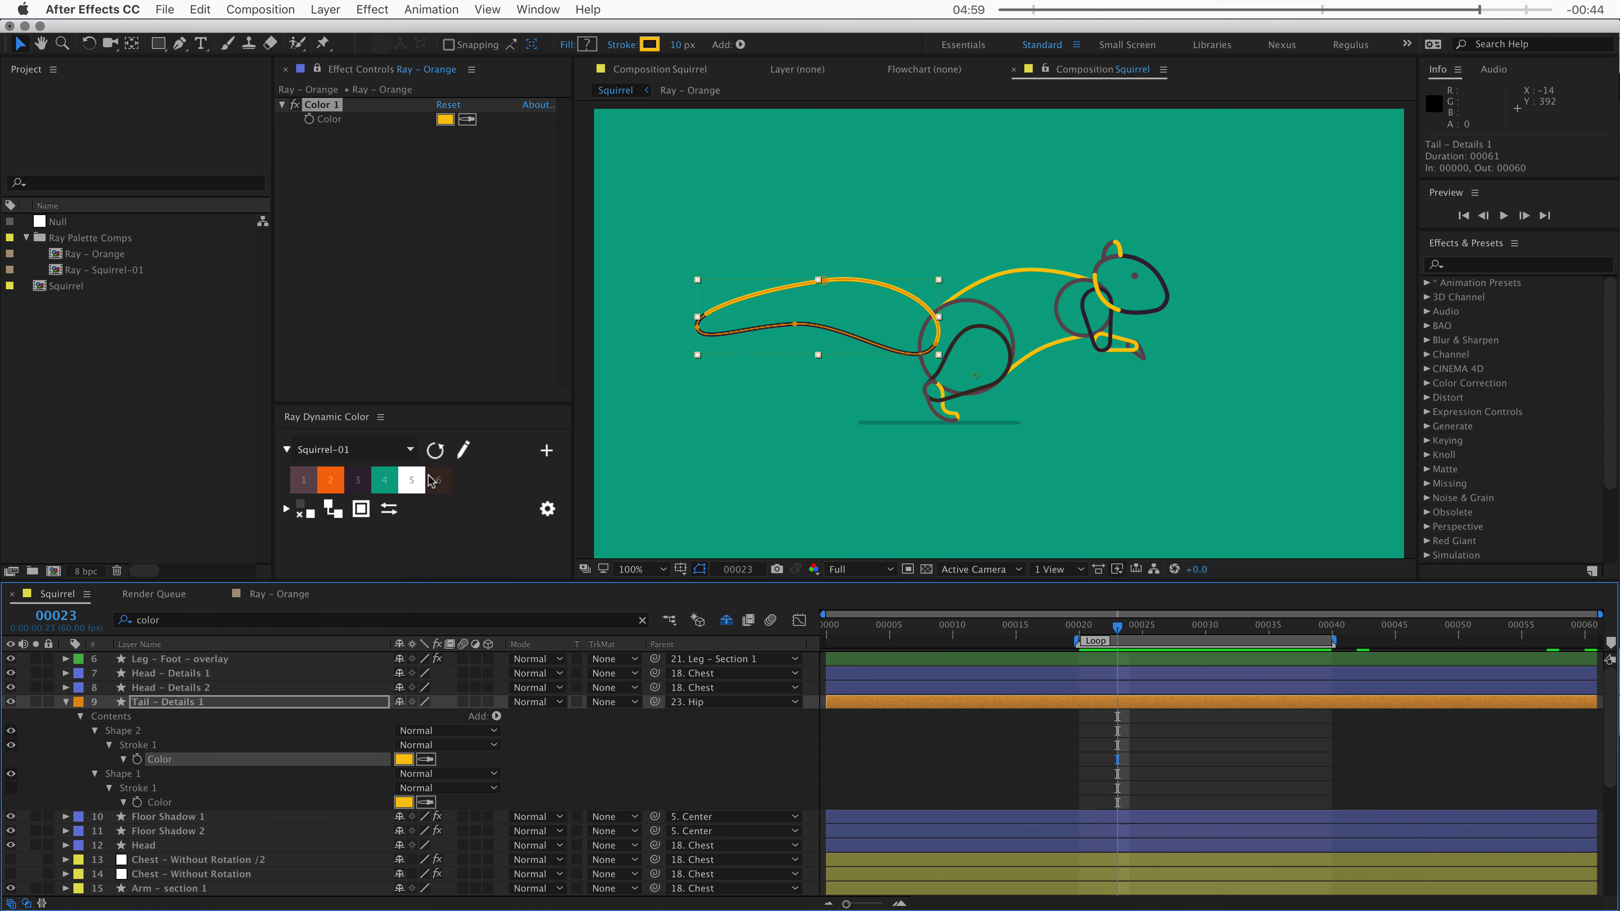
{"action": "left_click", "coordinate": [348, 510]}
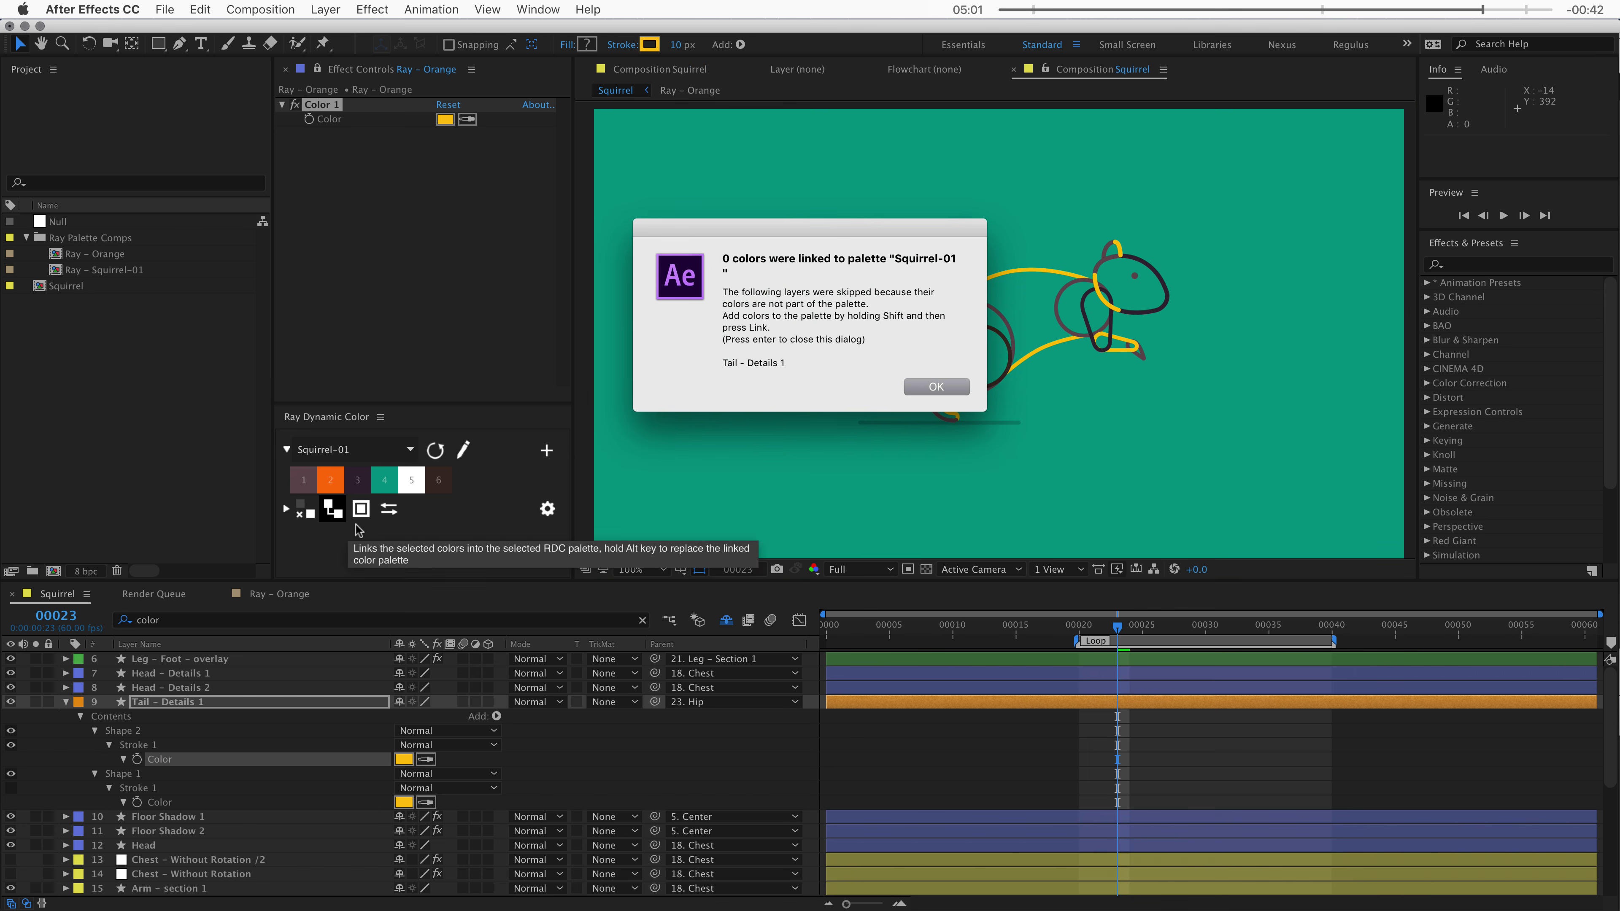
{"action": "left_click", "coordinate": [921, 386]}
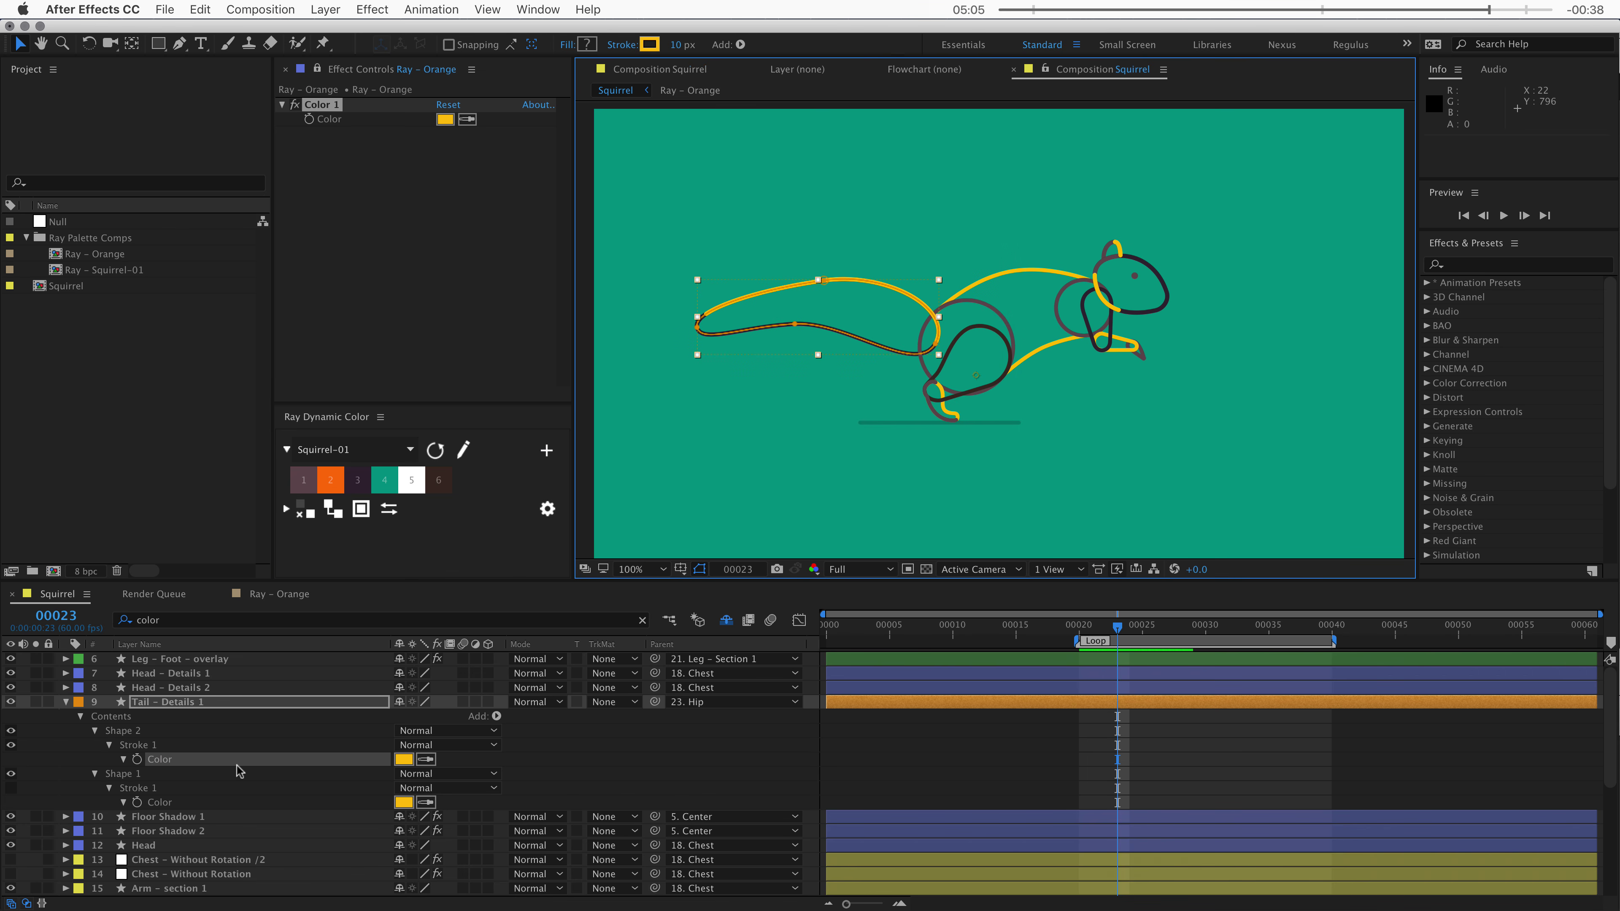
- Add the yellow Shape 2 stroke color of Tail – Details 1 to the Squirrel-01 palette and link it
{"action": "left_click", "coordinate": [561, 757]}
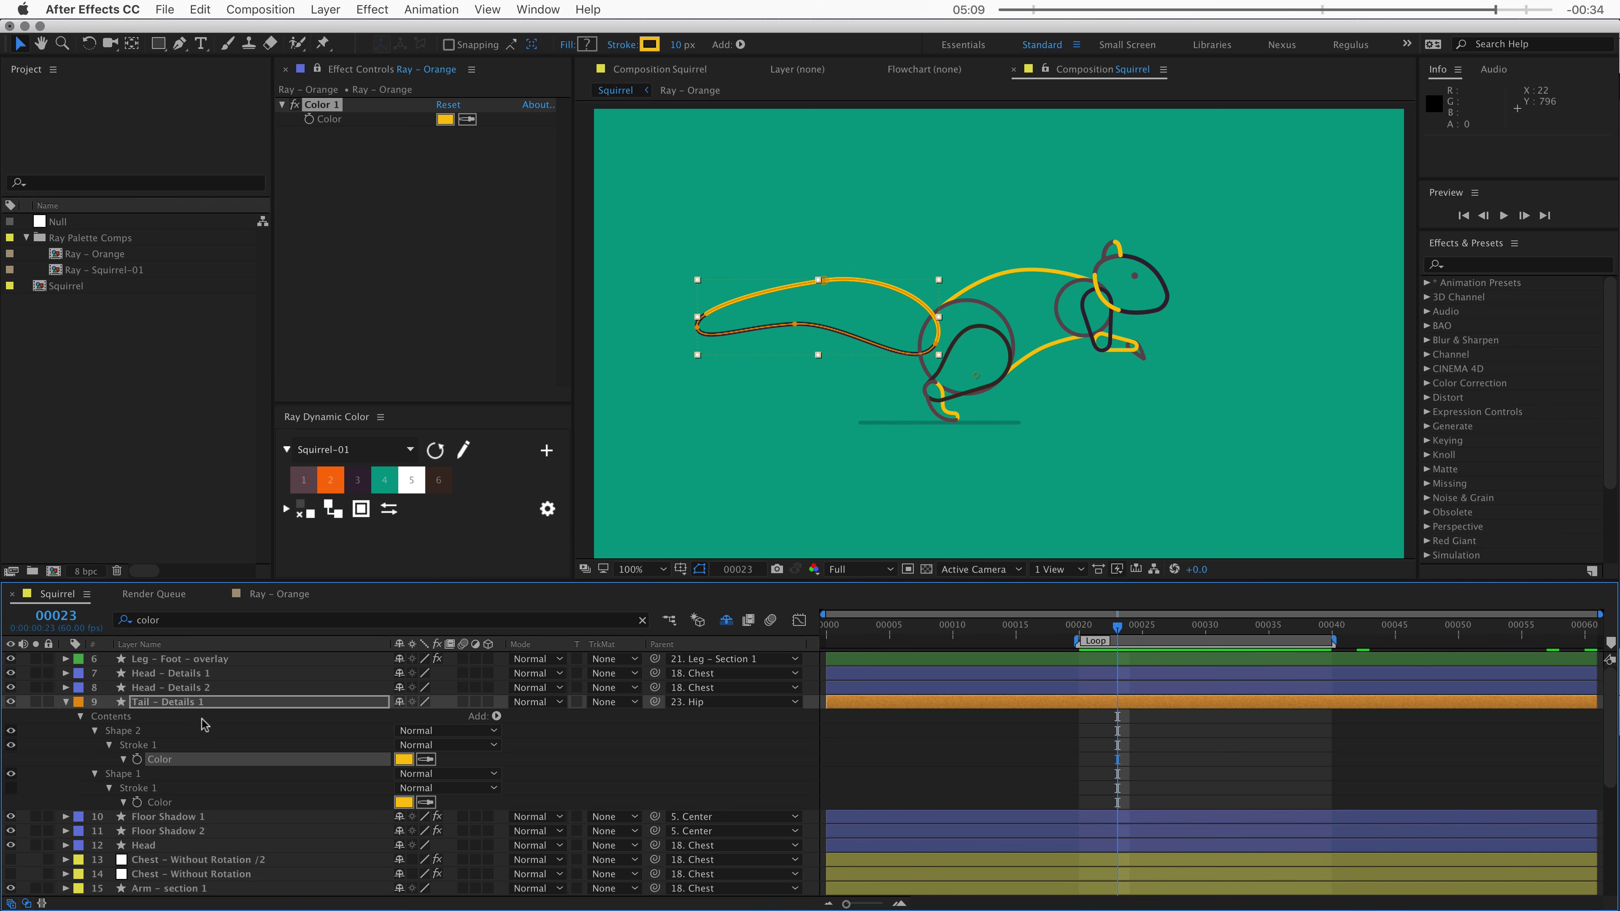
{"action": "left_click", "coordinate": [332, 510]}
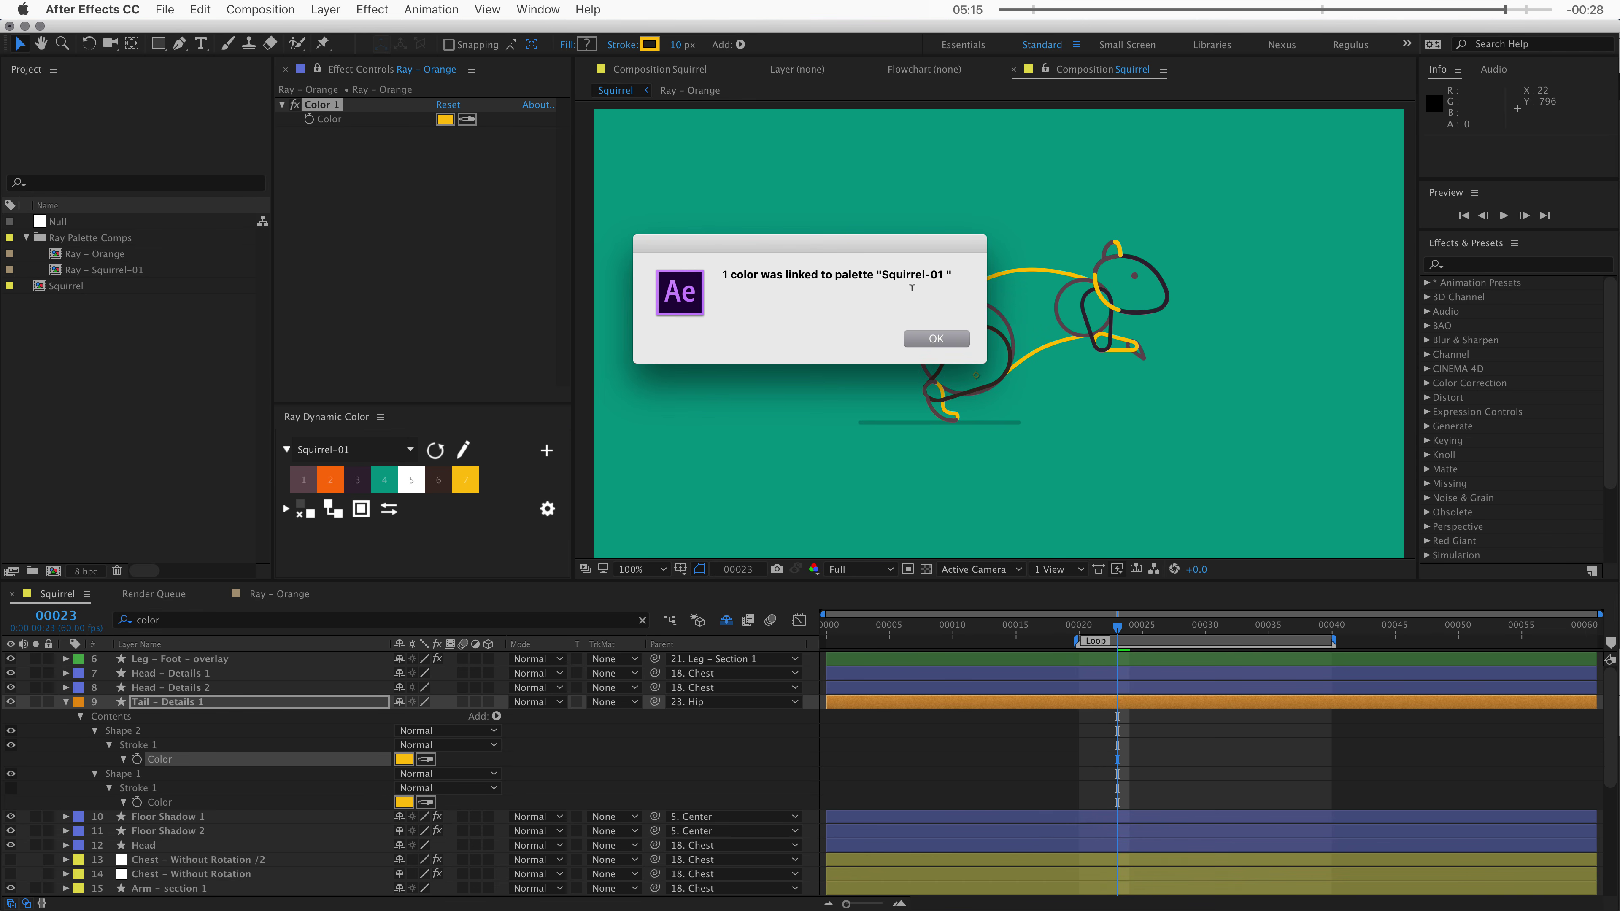
{"action": "left_click", "coordinate": [934, 338]}
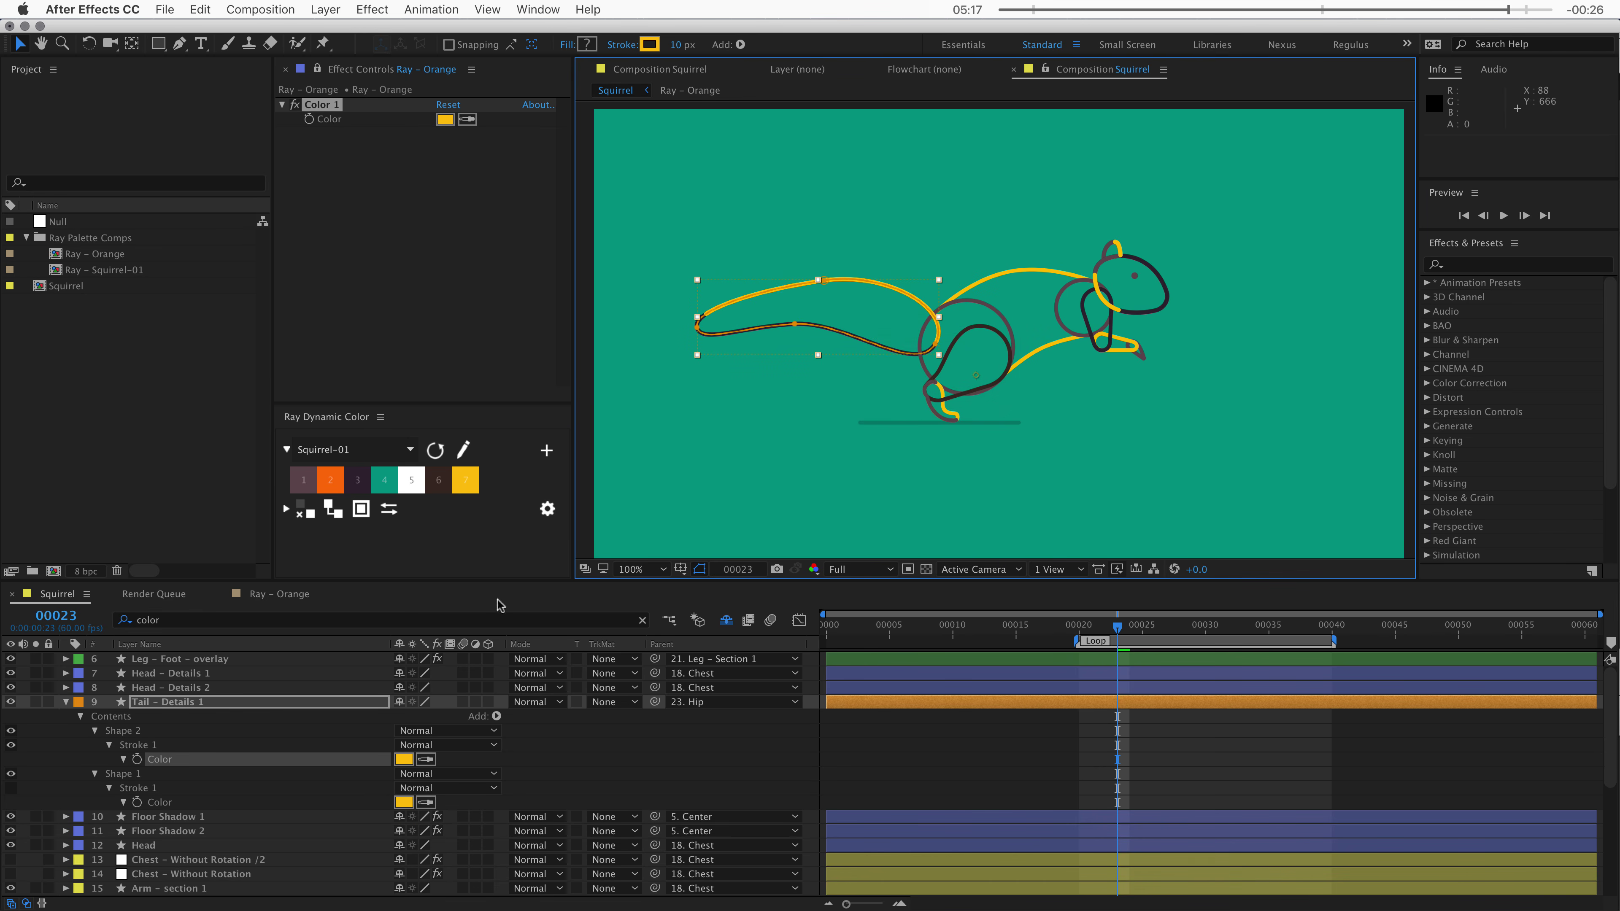
- Link the colors of all Squirrel layers to the Squirrel-01 palette
{"action": "key", "text": "super+a"}
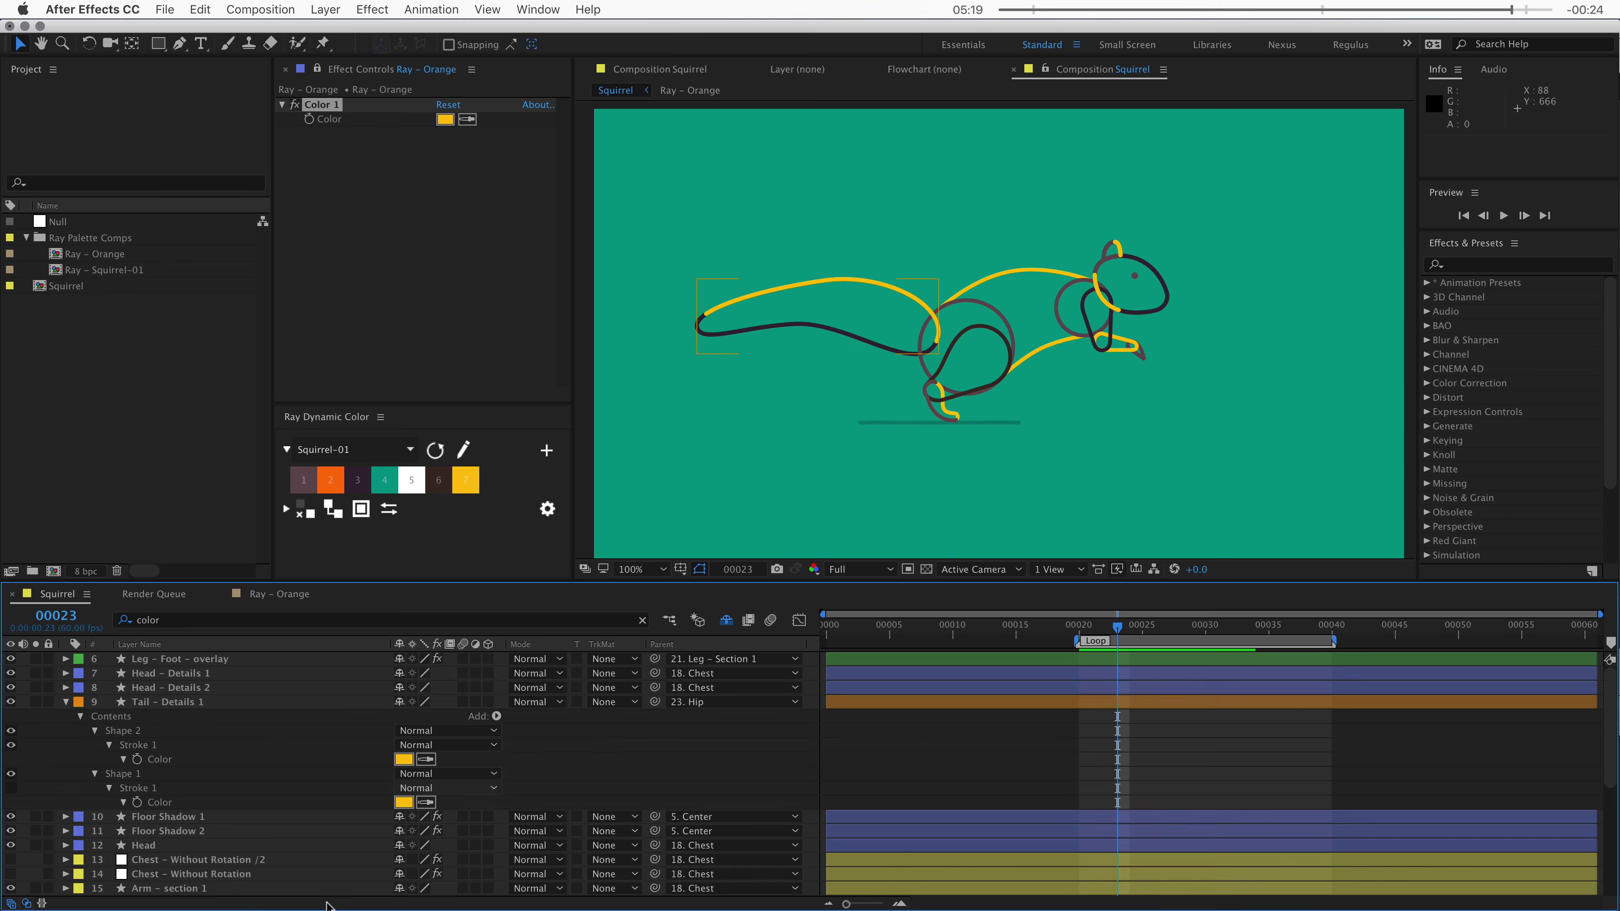
{"action": "left_click", "coordinate": [334, 513]}
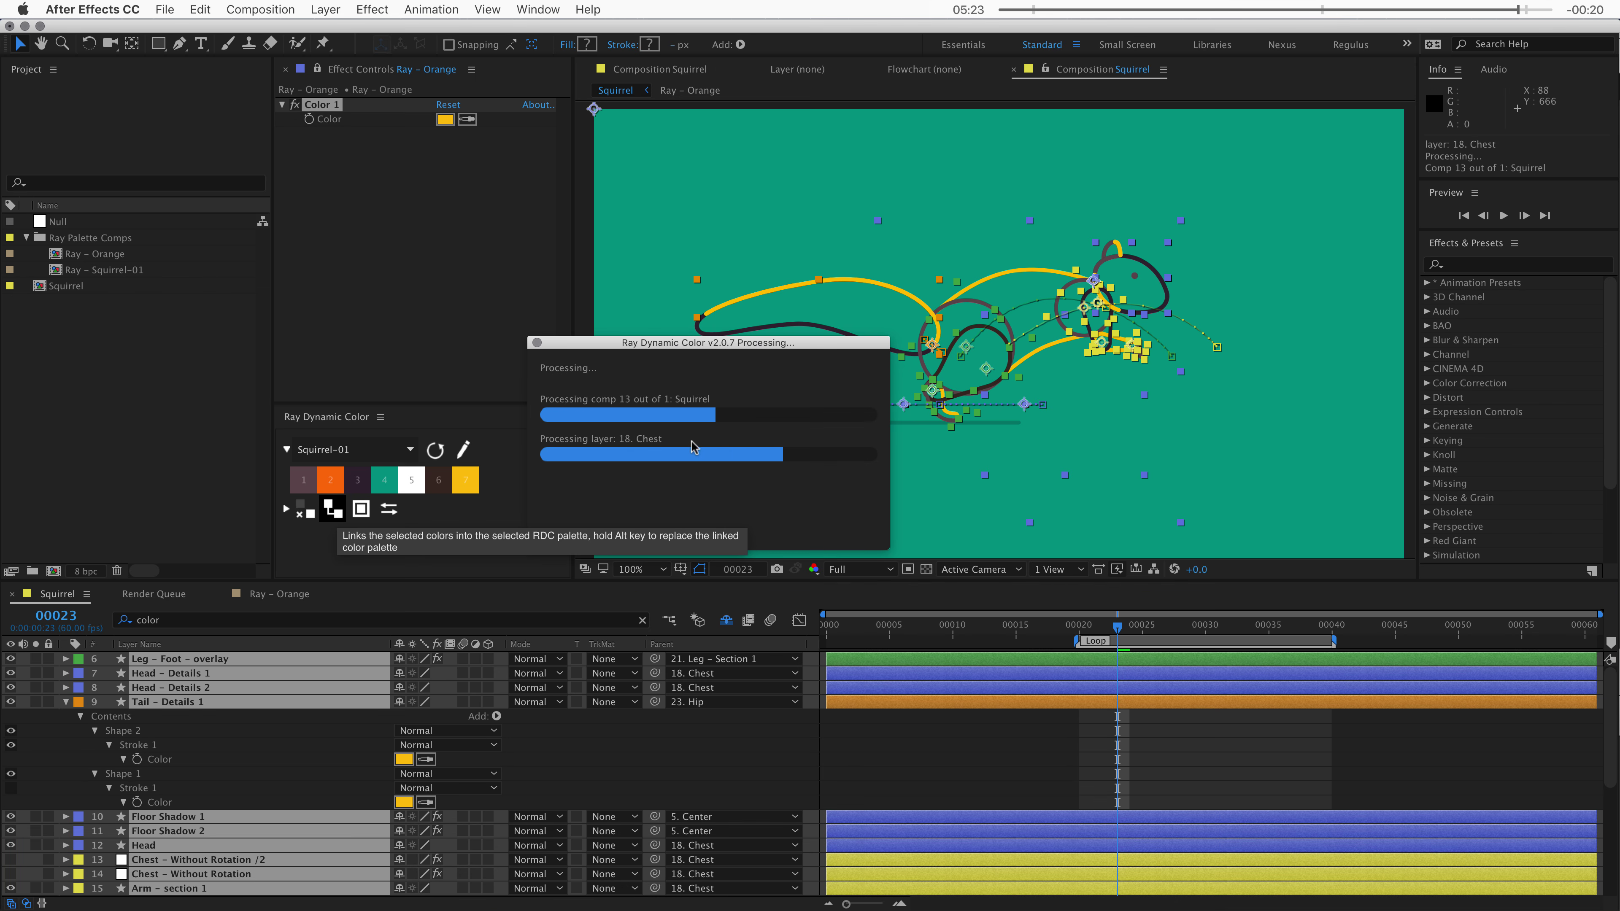